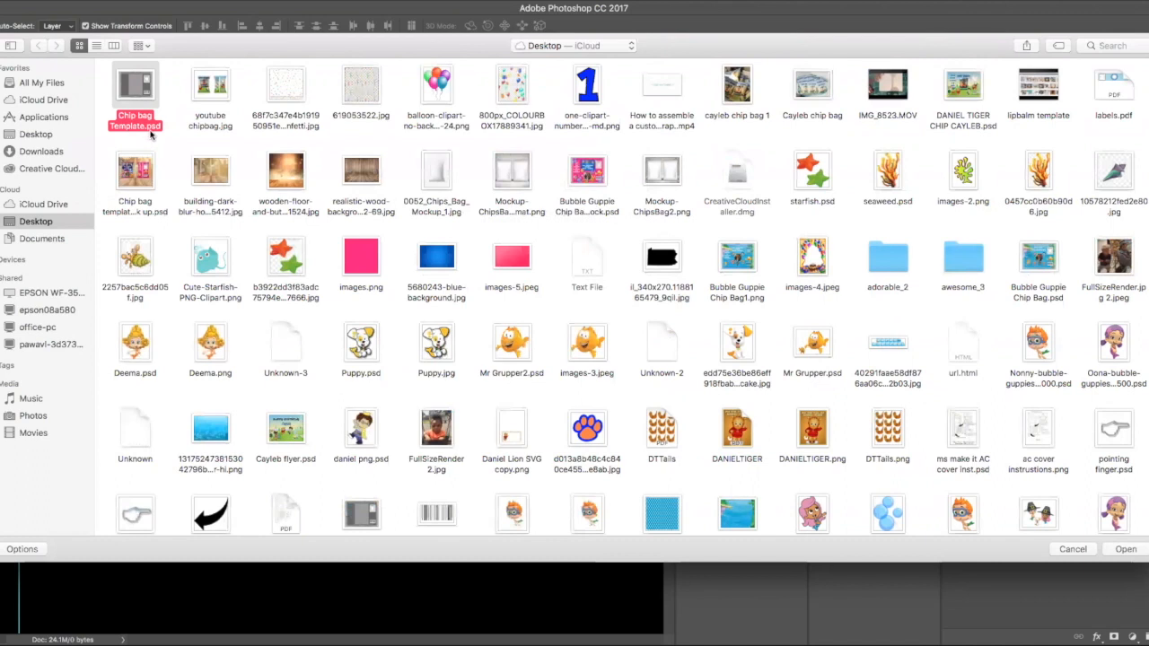
Open Chip bag Template.psd from the Desktop and switch to the Untitled-2 document.
left_click(1137, 555)
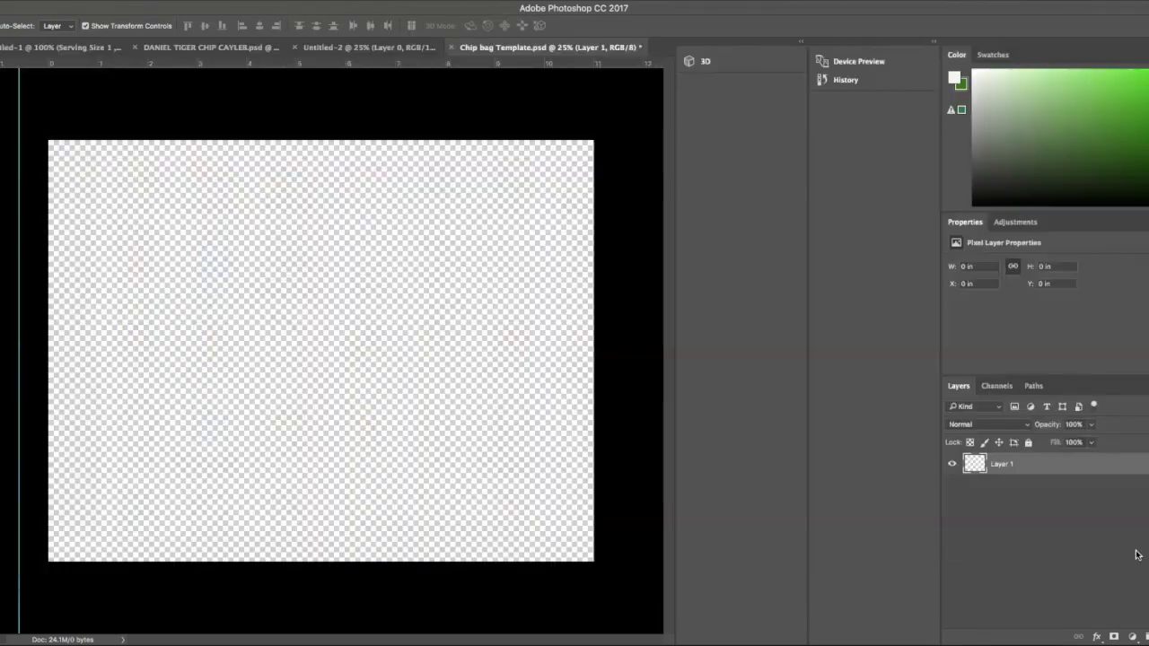
left_click(430, 47)
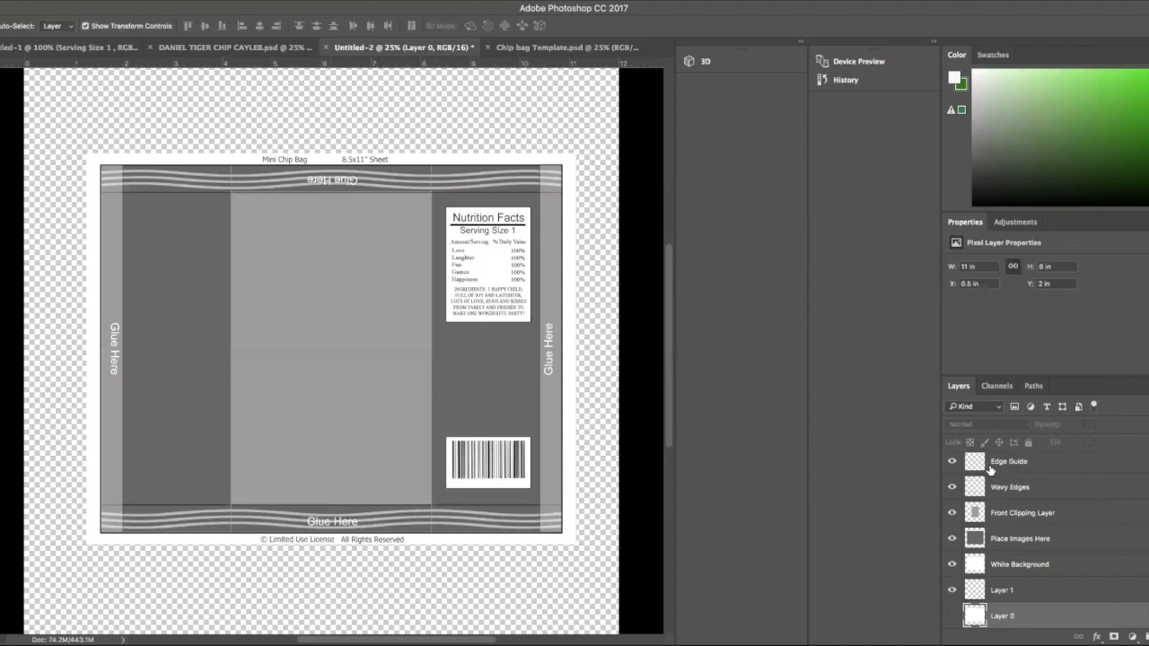
Turn the Your Title Info and Limited Use License text layers off and back on to check what they show.
scroll(1045, 540, "up", 5)
scroll(1045, 540, "up", 3)
scroll(1048, 530, "down", 4)
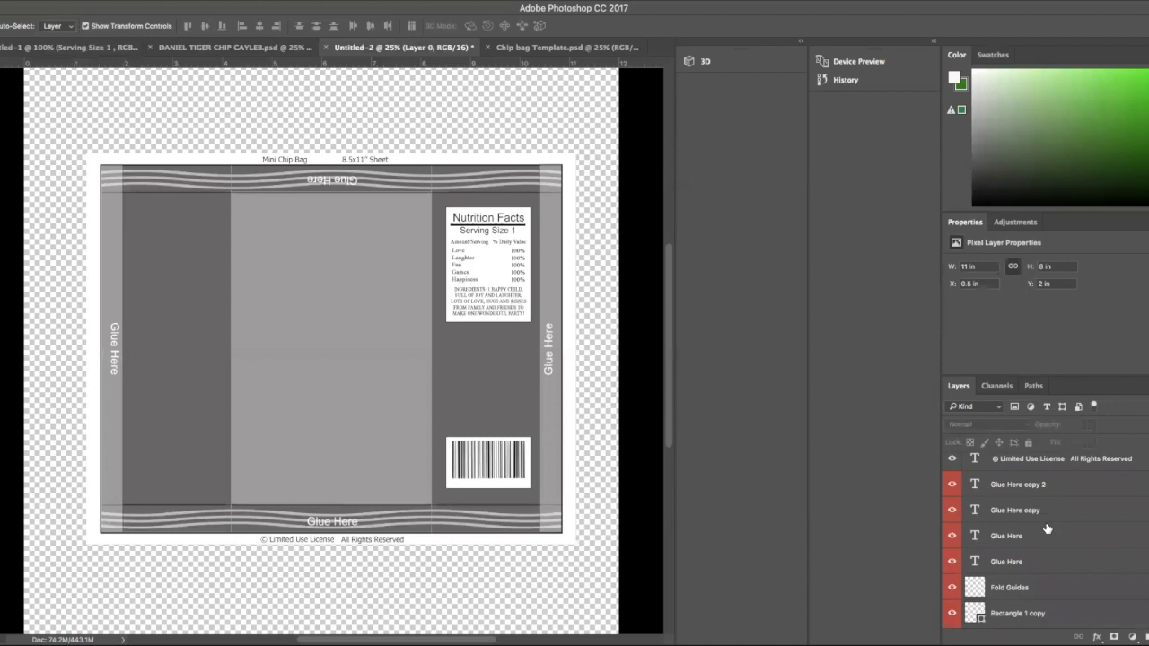
scroll(1046, 528, "up", 4)
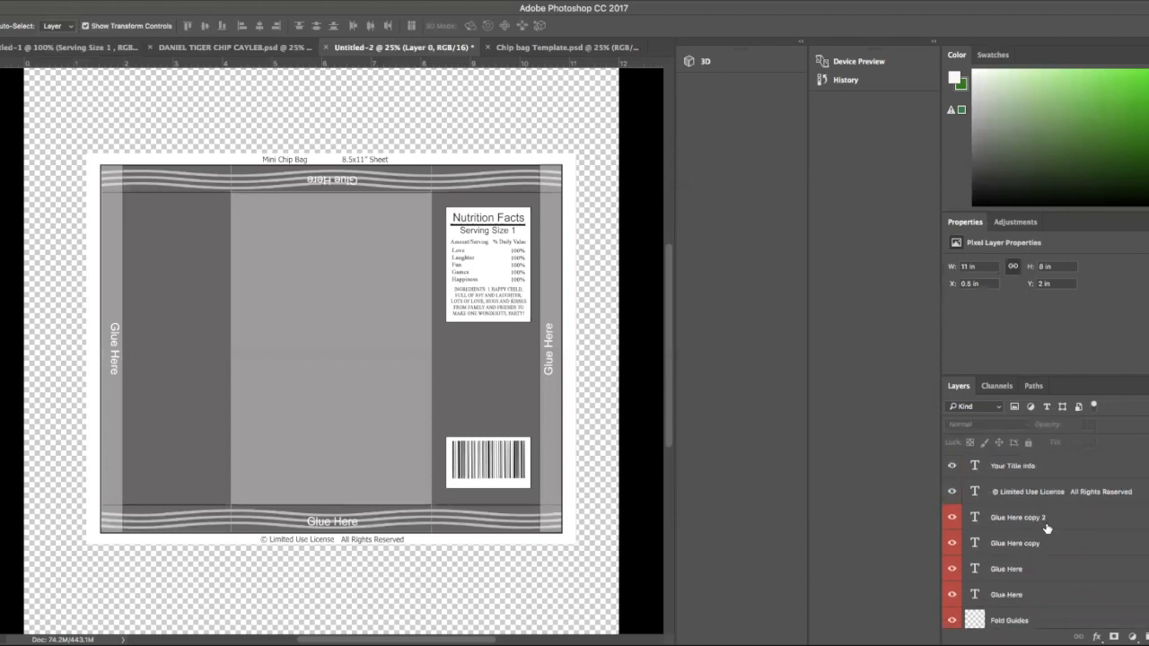
left_click(951, 467)
left_click(952, 468)
left_click(954, 493)
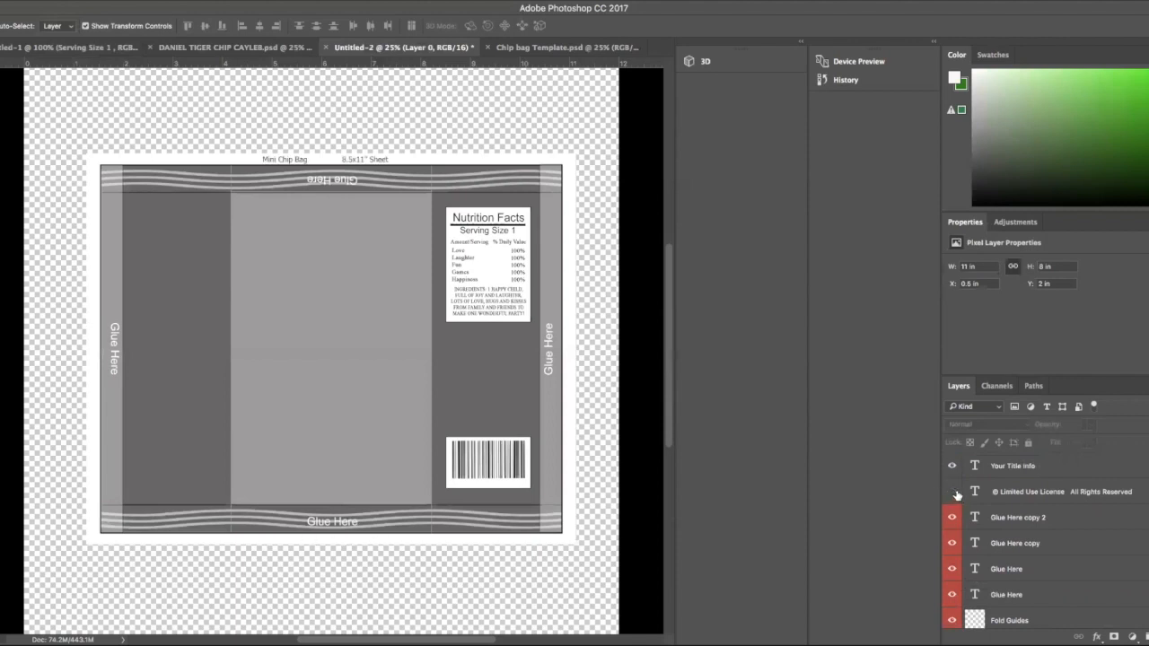
left_click(954, 493)
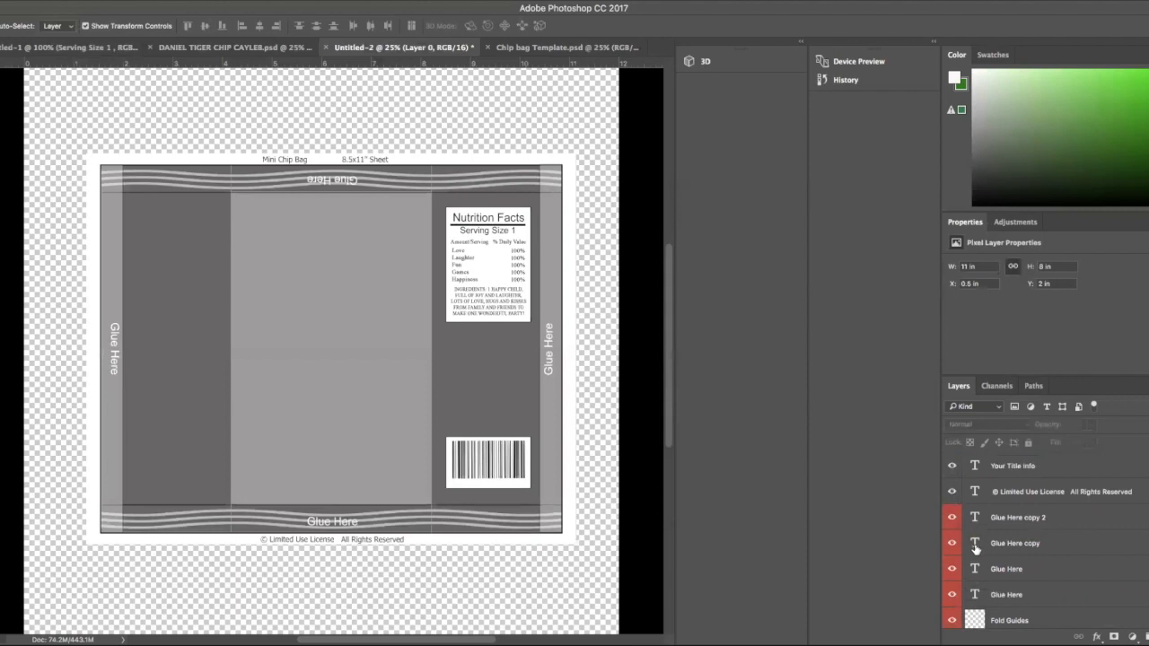
Toggle the visibility of the Limited Use License and Glue Here copy 2 layers to identify their text.
left_click(952, 492)
left_click(953, 492)
left_click(953, 517)
left_click(952, 517)
left_click(954, 518)
left_click(953, 518)
Hide and show the Rectangle 1 copy and Rectangle 1 layers to identify the side glue strips.
scroll(954, 519, "down", 5)
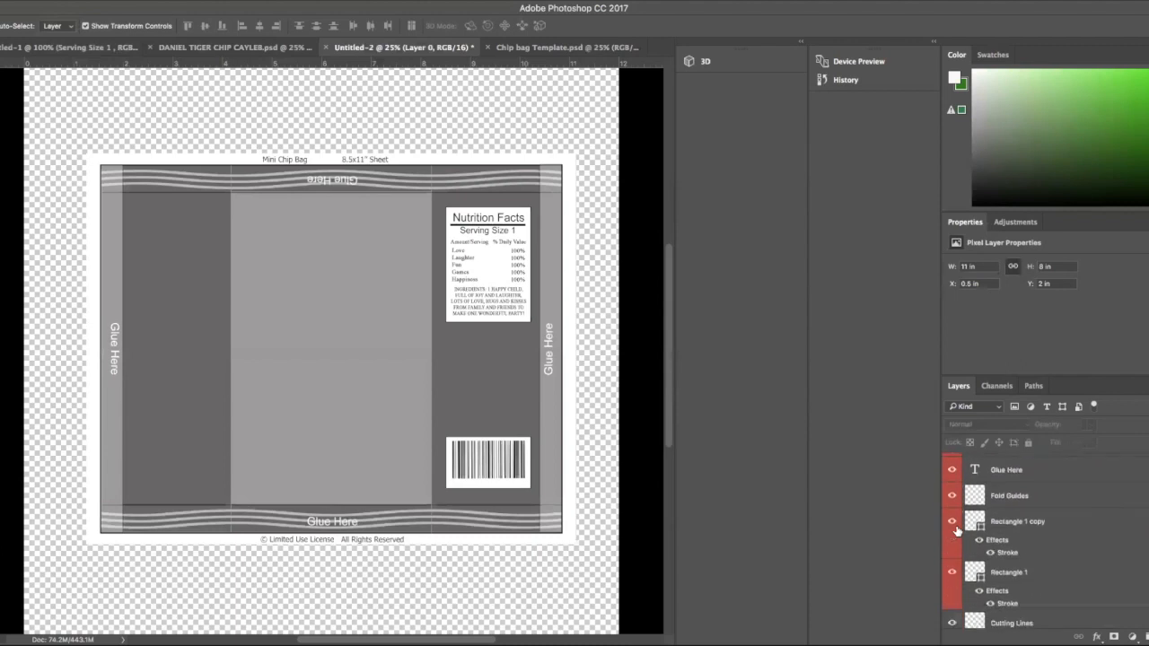
left_click(953, 505)
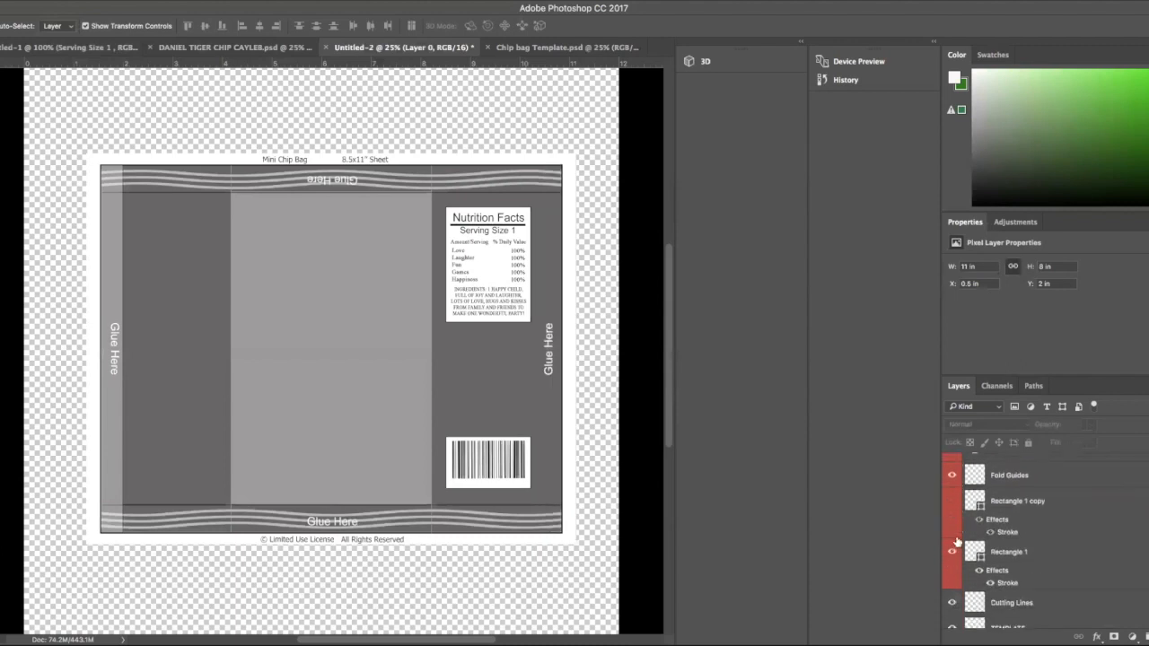
left_click(953, 502)
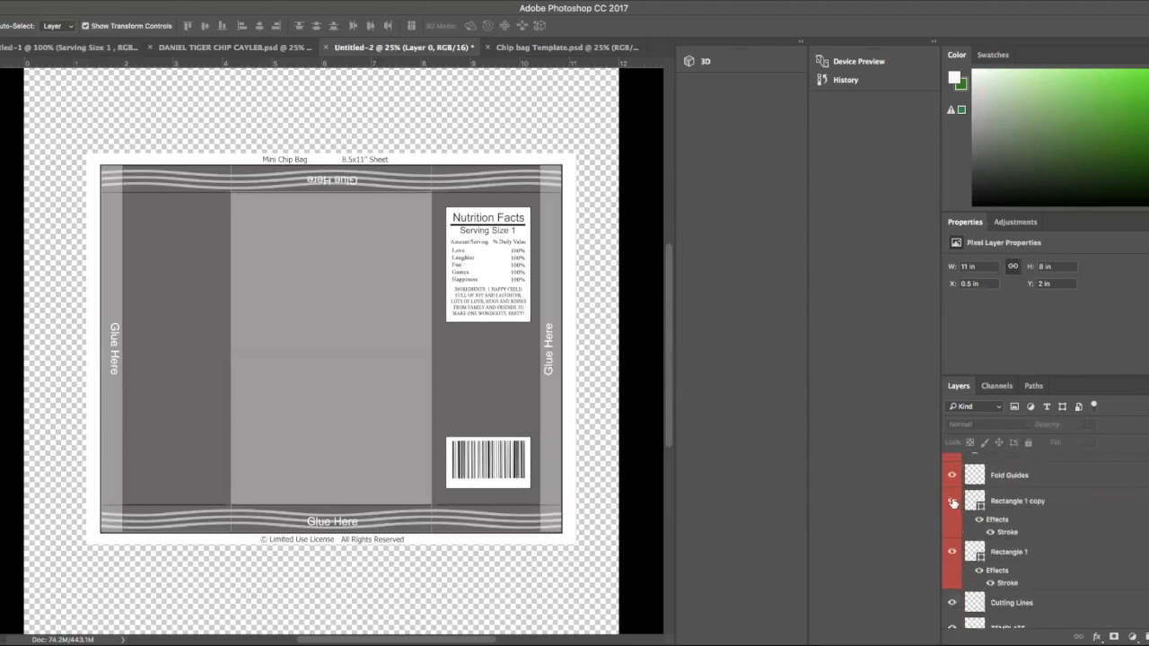
left_click(951, 552)
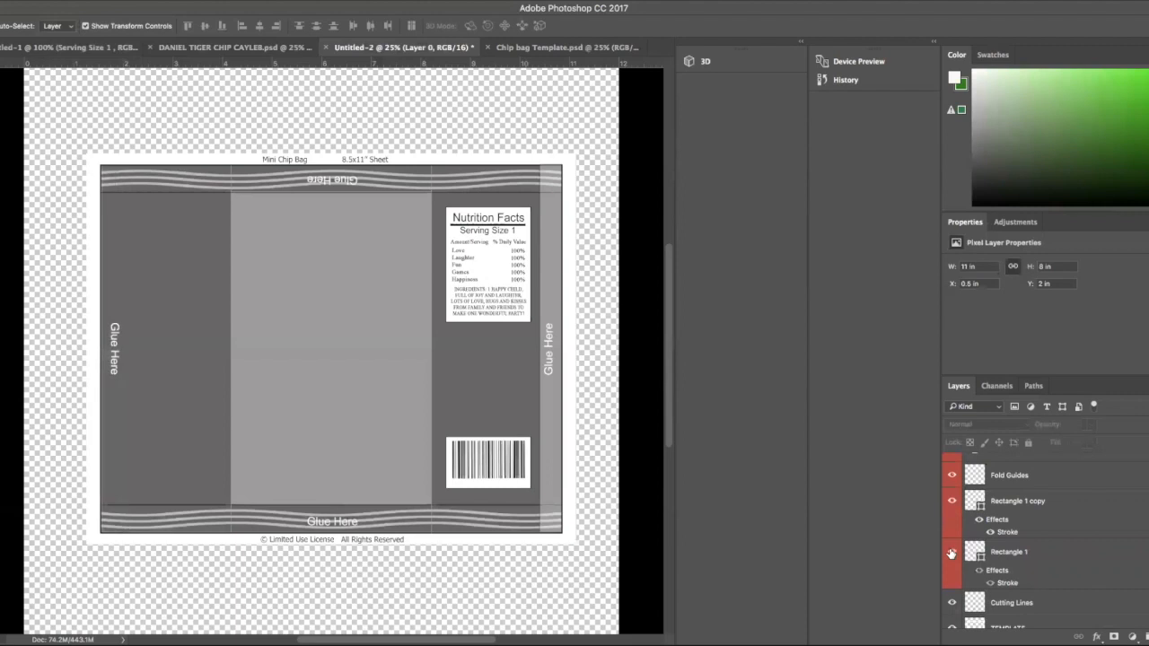
left_click(951, 552)
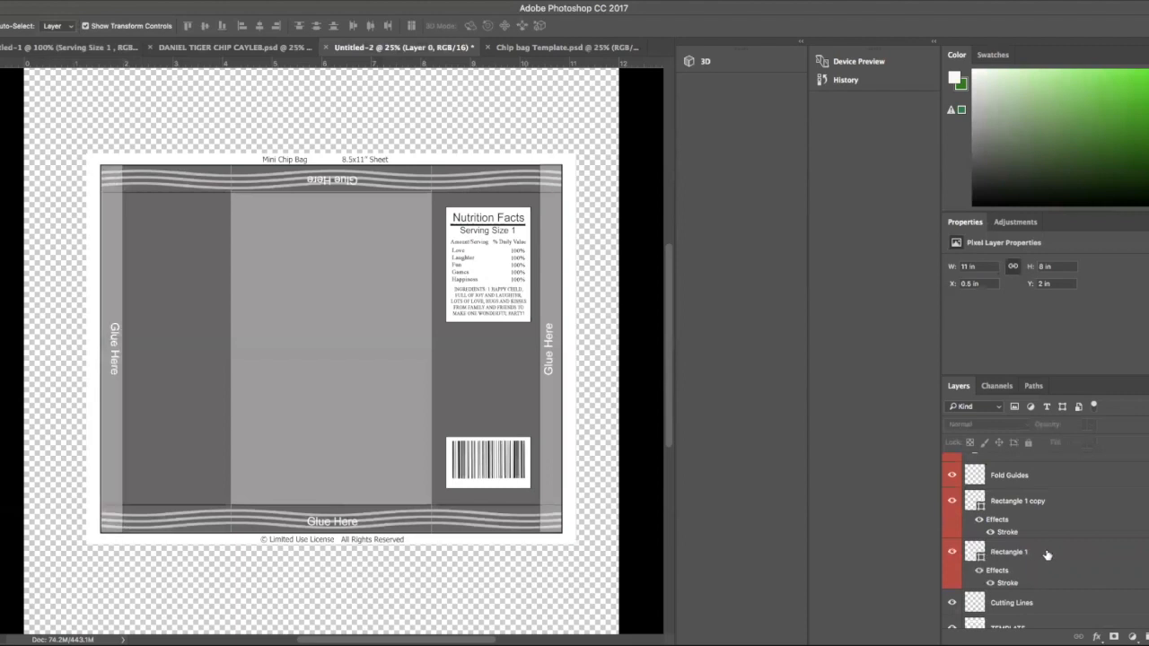
Examine the template's nutrition facts, barcode and glue areas together with the layers that make them up.
scroll(1047, 555, "down", 5)
scroll(633, 492, "up", 1)
scroll(629, 489, "up", 2)
scroll(576, 405, "down", 4)
scroll(576, 405, "left", 1)
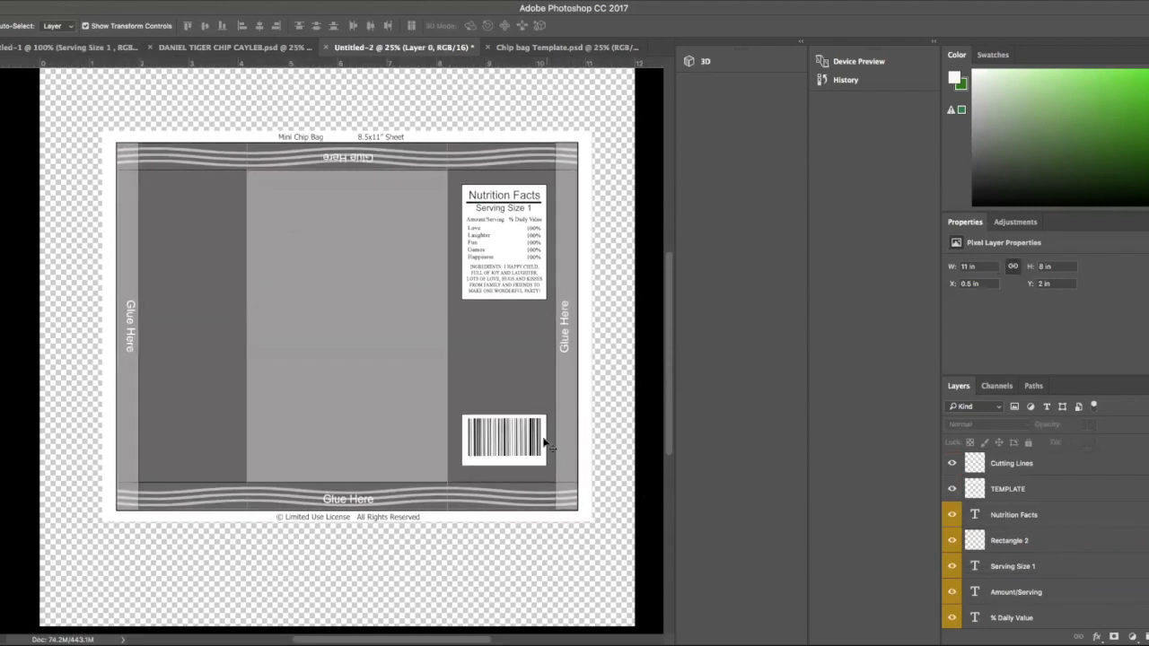
scroll(582, 310, "down", 2)
scroll(582, 310, "left", 1)
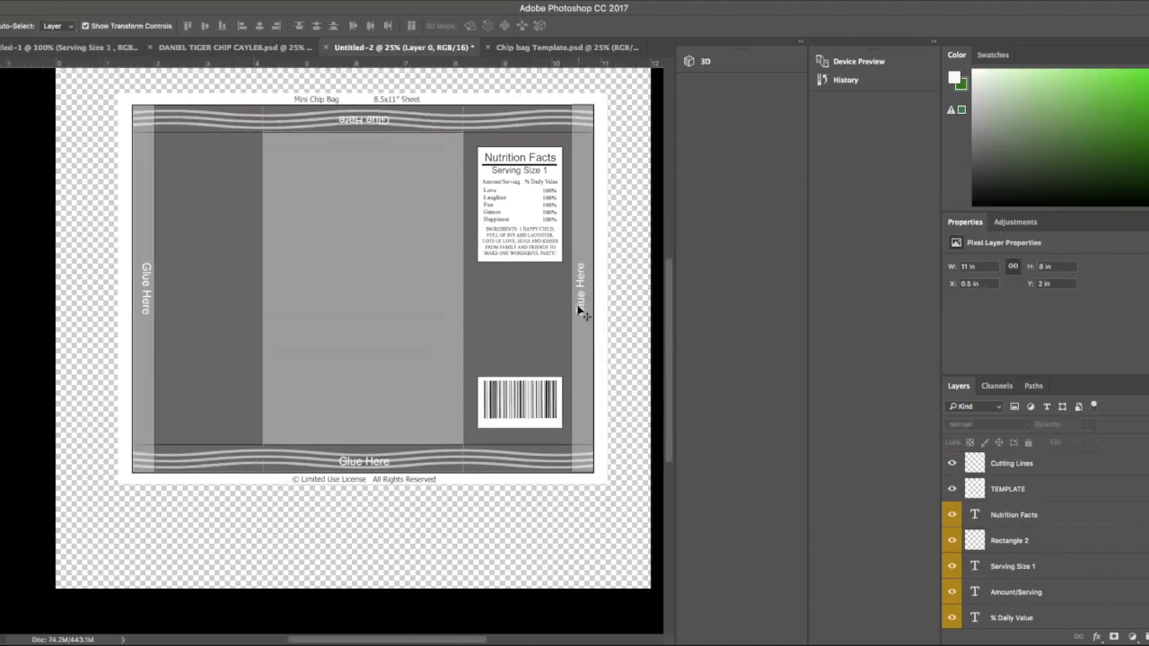
scroll(580, 309, "down", 1)
scroll(578, 300, "up", 2)
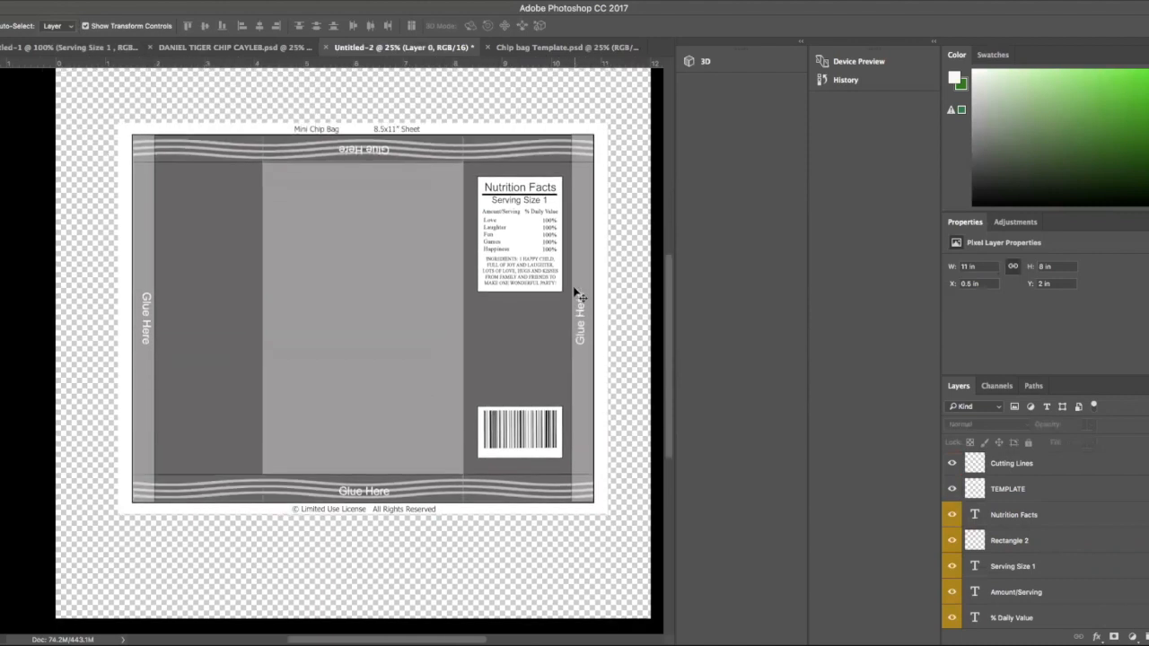
scroll(580, 296, "right", 2)
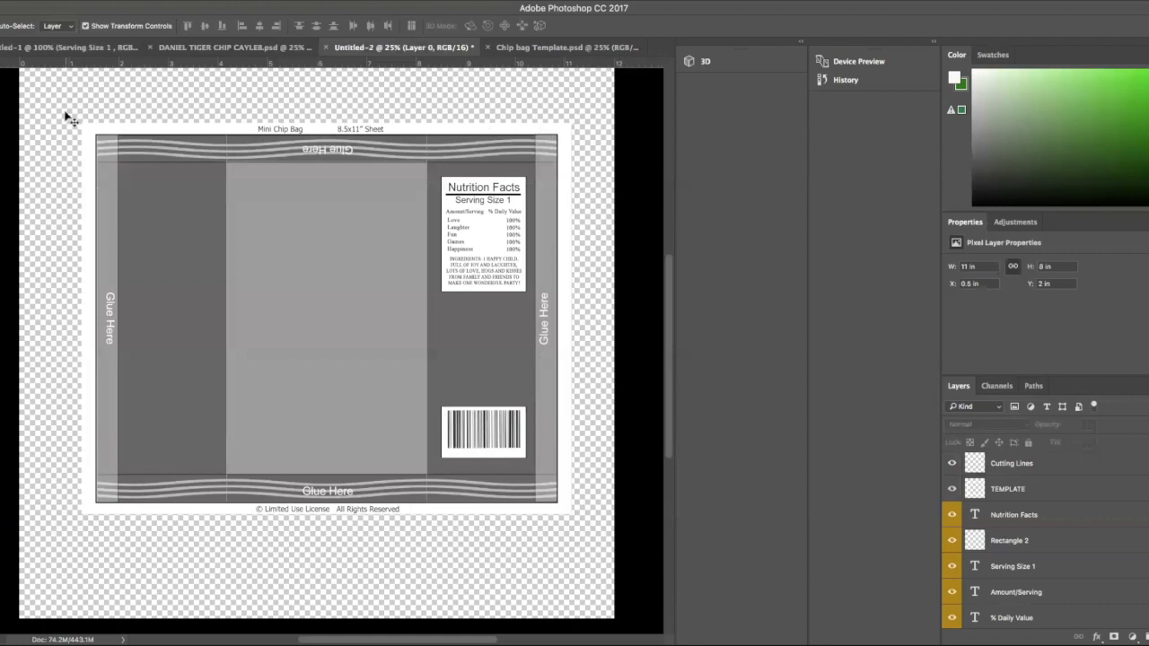
scroll(215, 155, "up", 1)
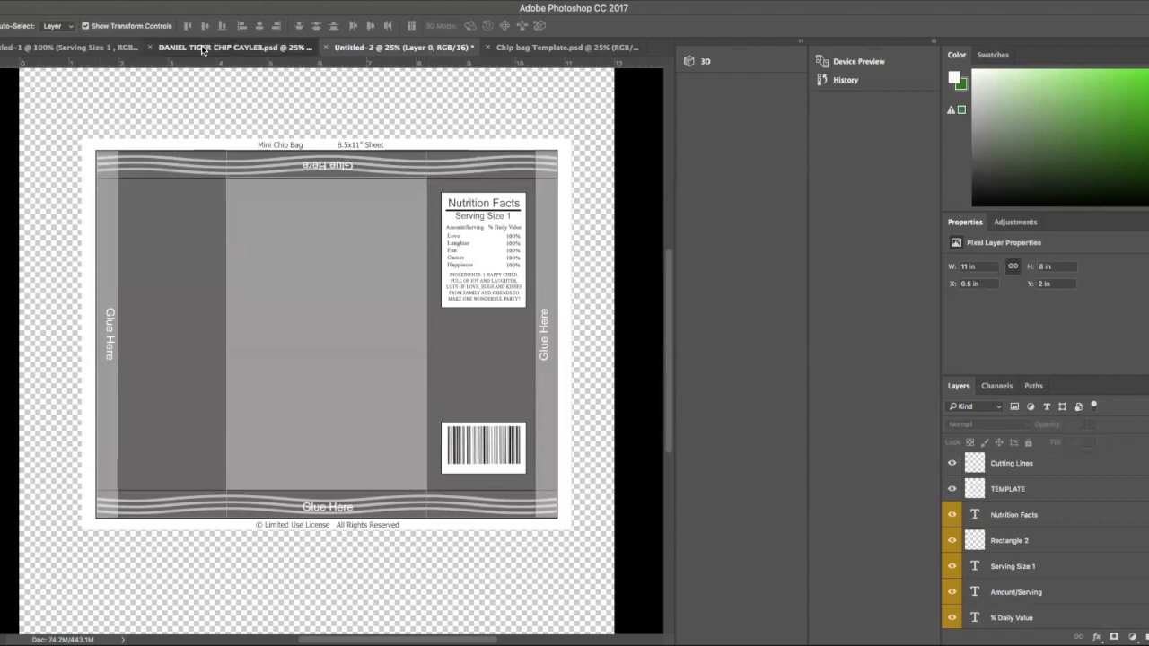
View the finished Daniel Tiger chip bag document as an example and return to Untitled-2.
key("ctrl+shift+Tab")
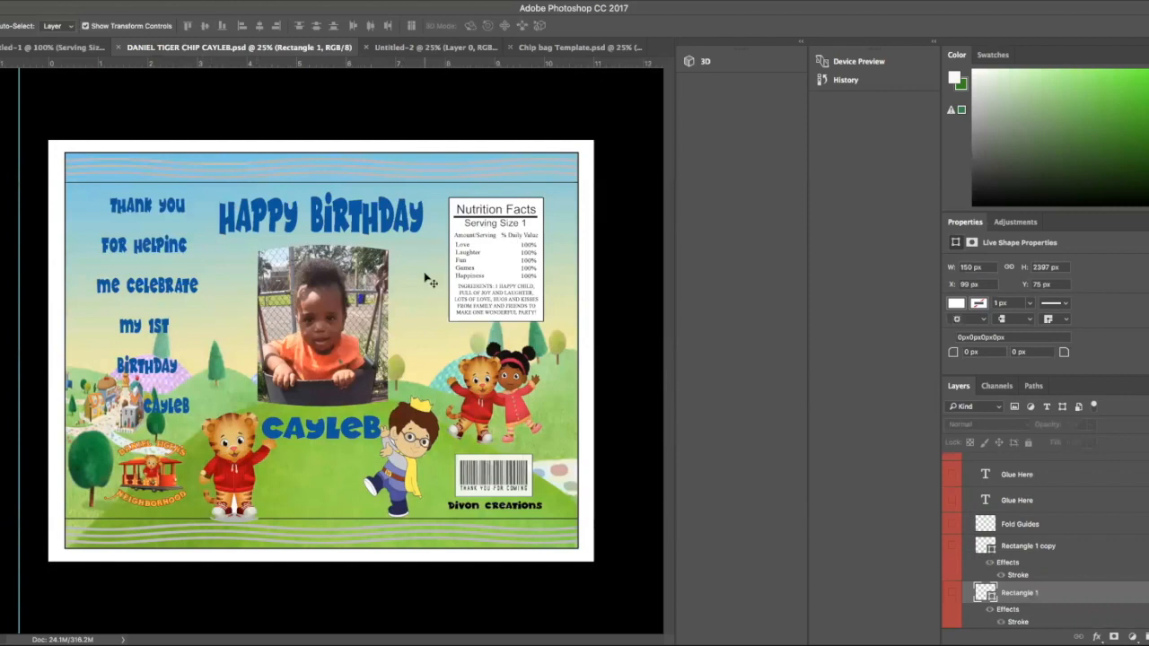
left_click(419, 48)
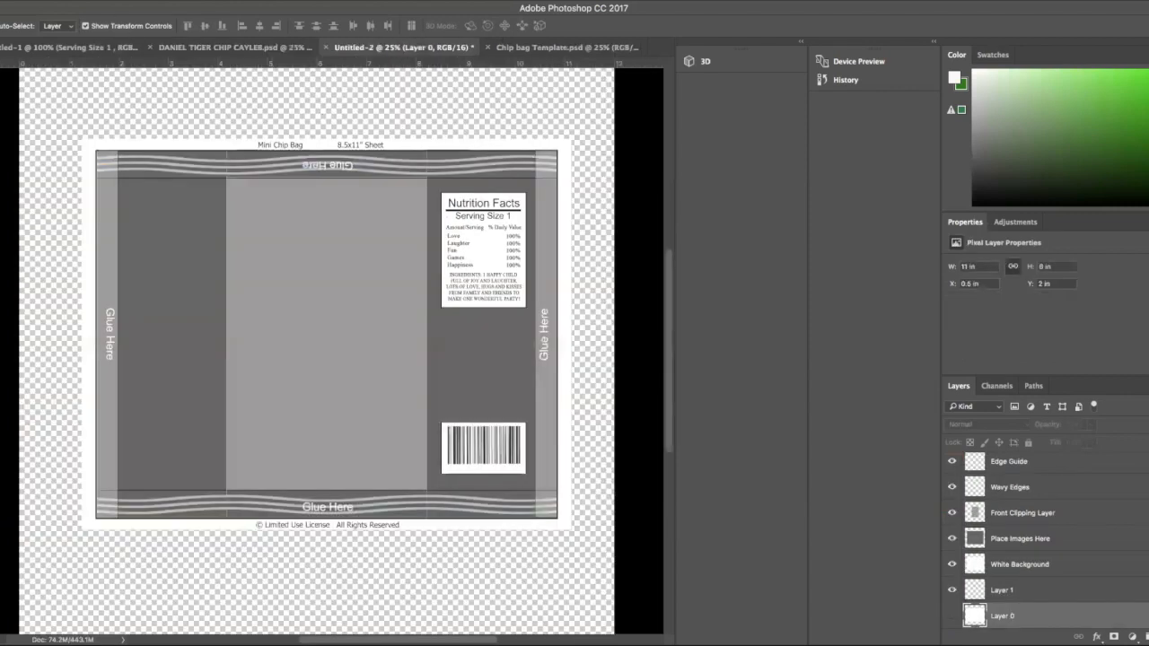
Select the Place Images Here layer of the chip bag template.
left_click(61, 0)
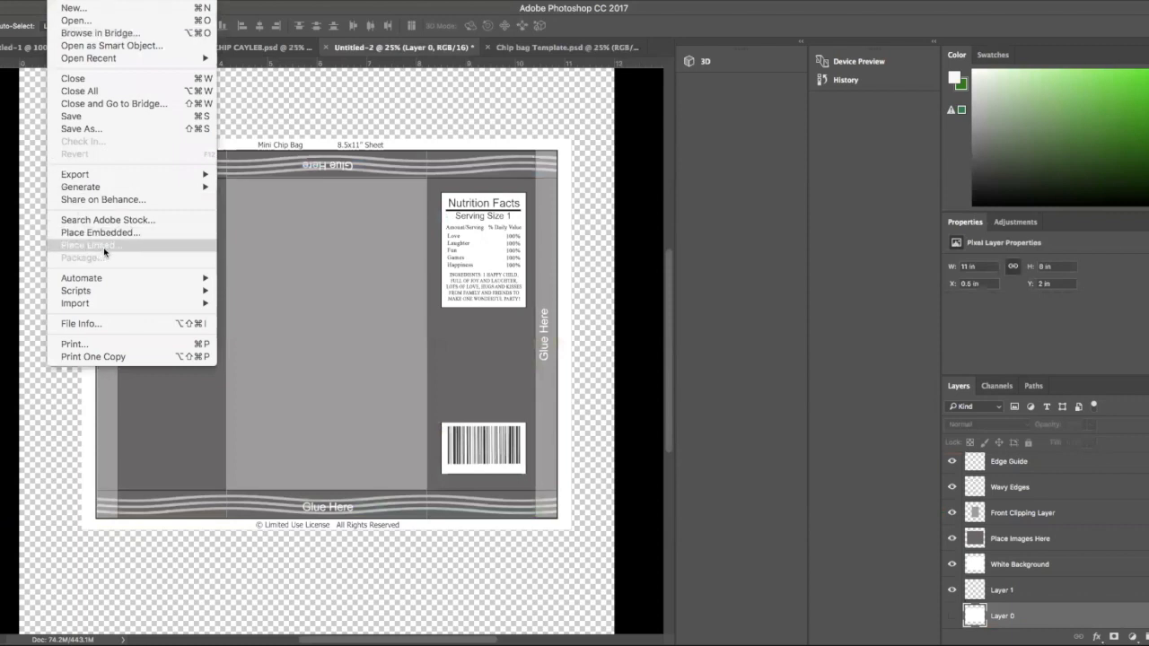
left_click(770, 474)
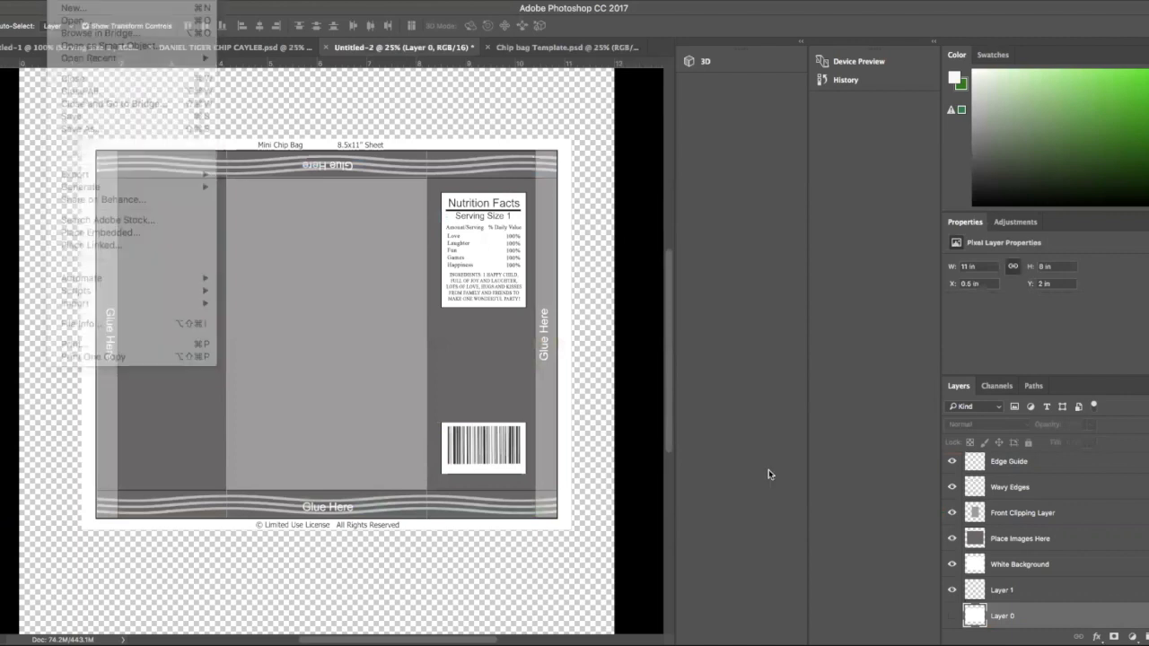
left_click(524, 375)
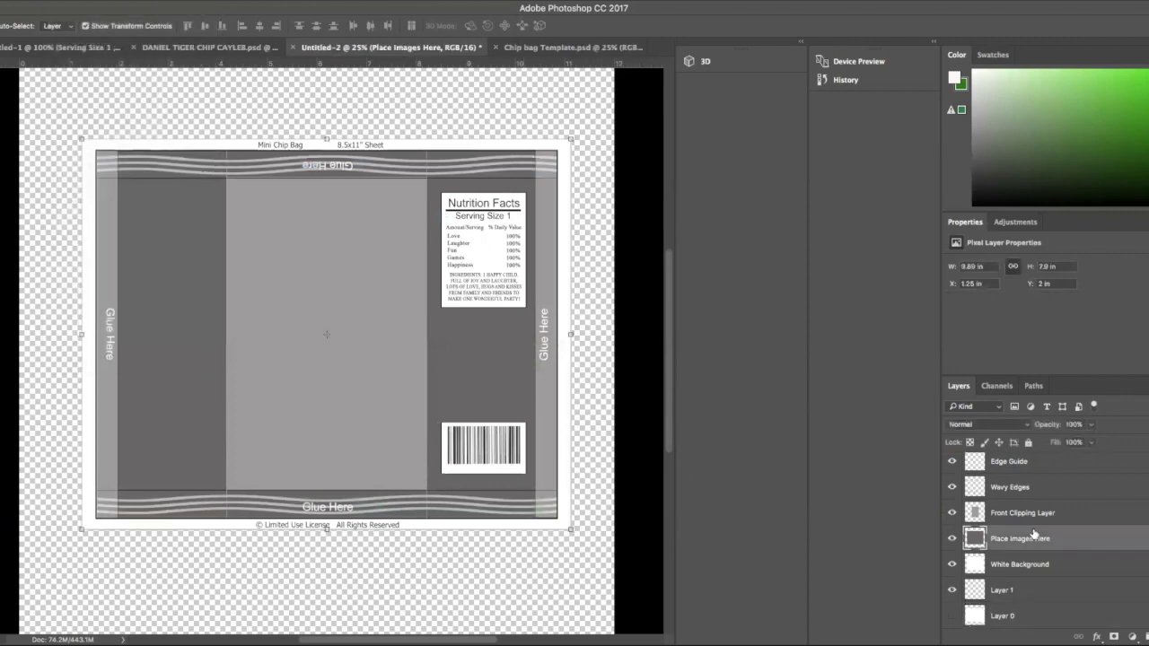
left_click(421, 413)
left_click(465, 406)
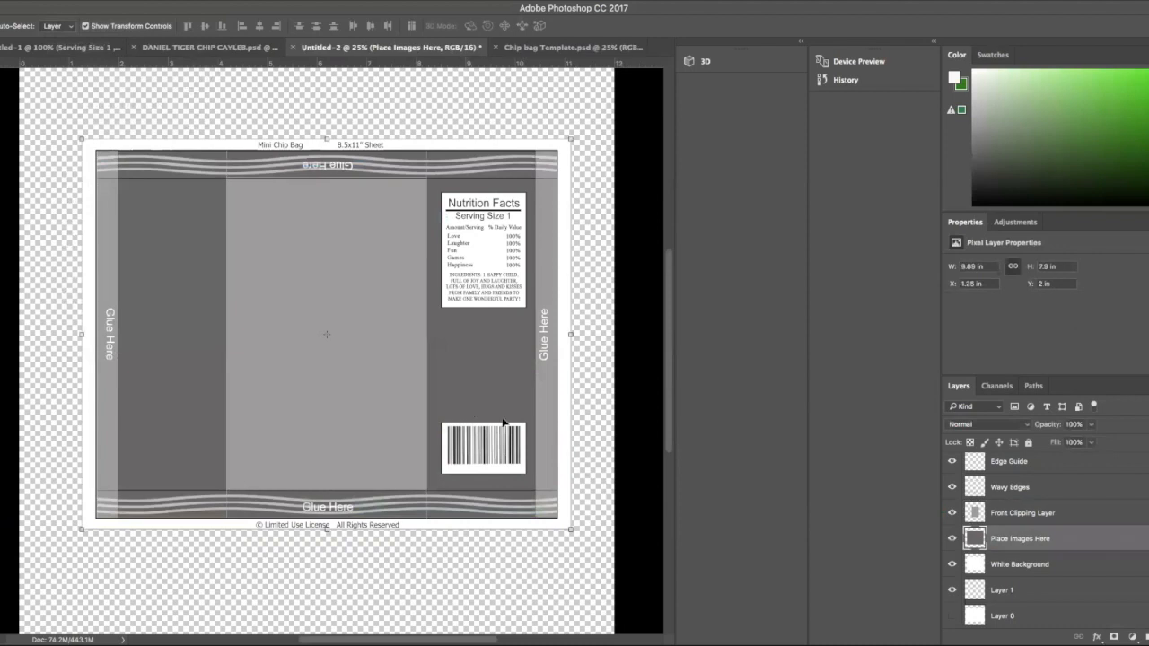
Toggle the Place Images Here, Front Clipping Layer and Layer 0 layers to check which area each one covers.
left_click(952, 542)
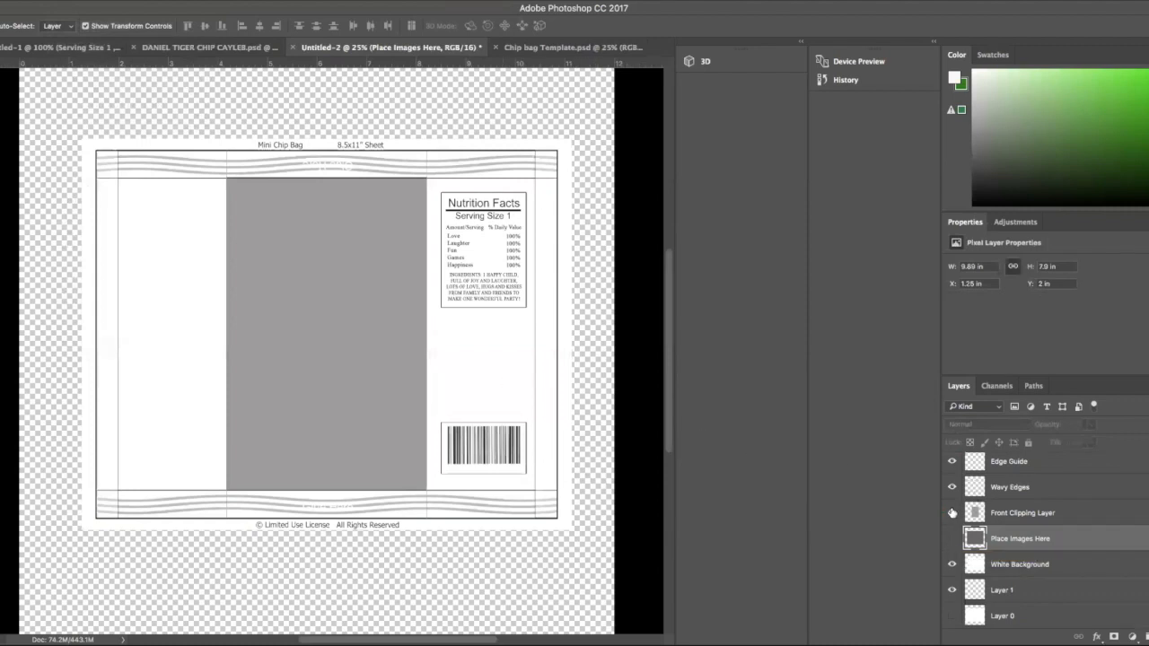
left_click(951, 513)
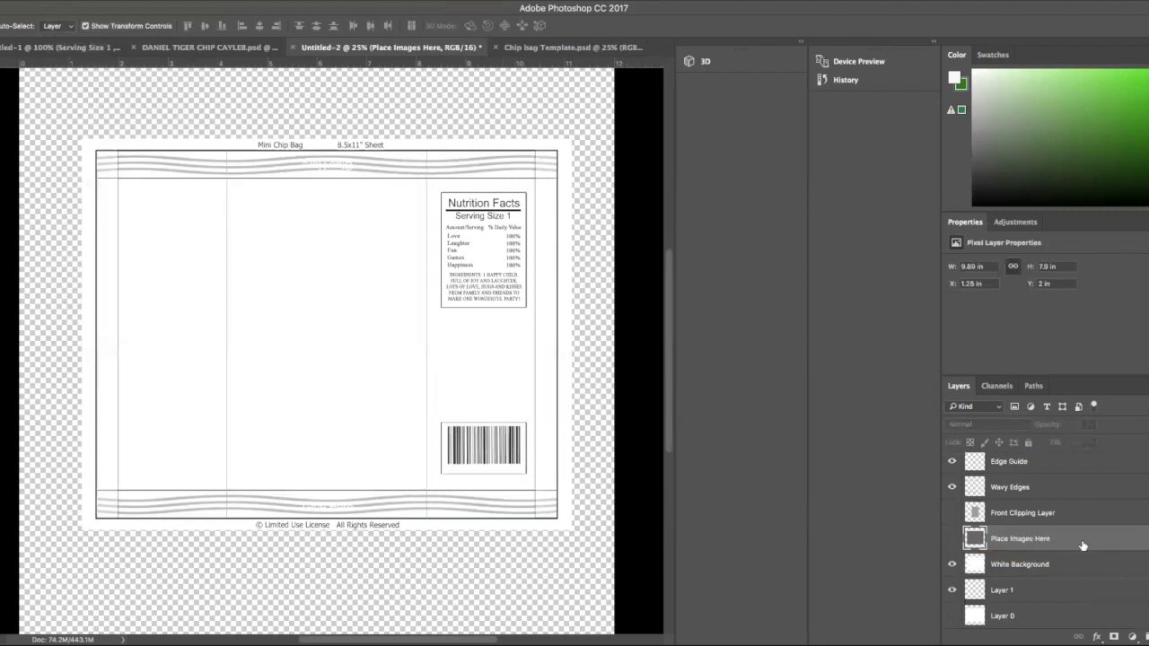
left_click(952, 617)
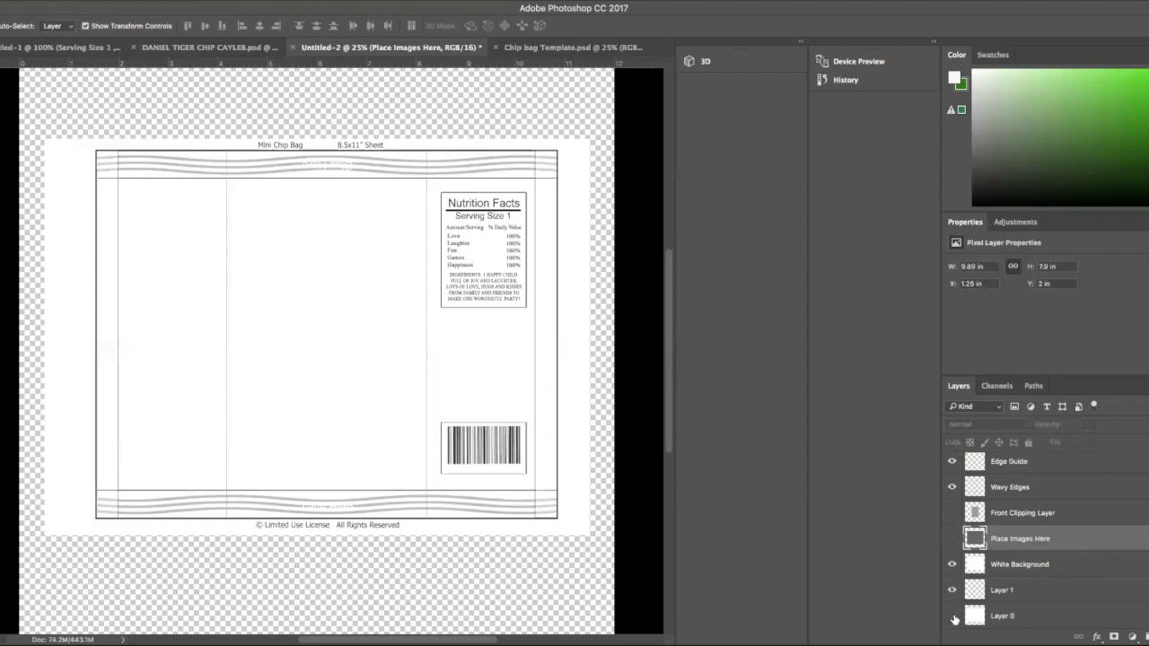
left_click(953, 617)
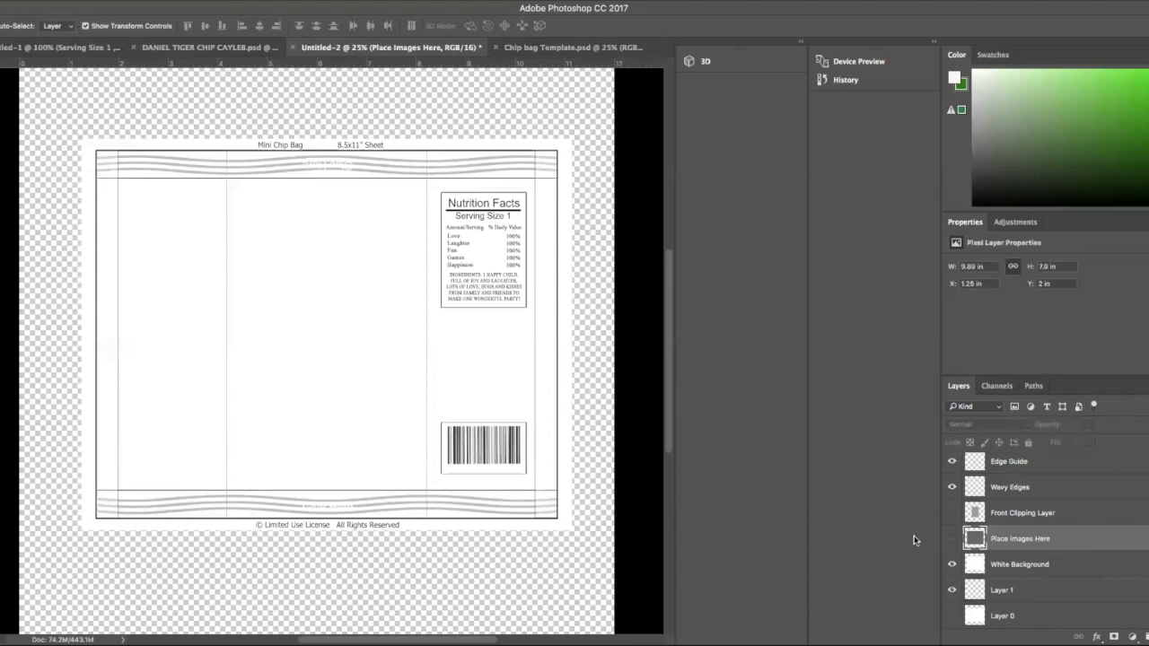
left_click(952, 540)
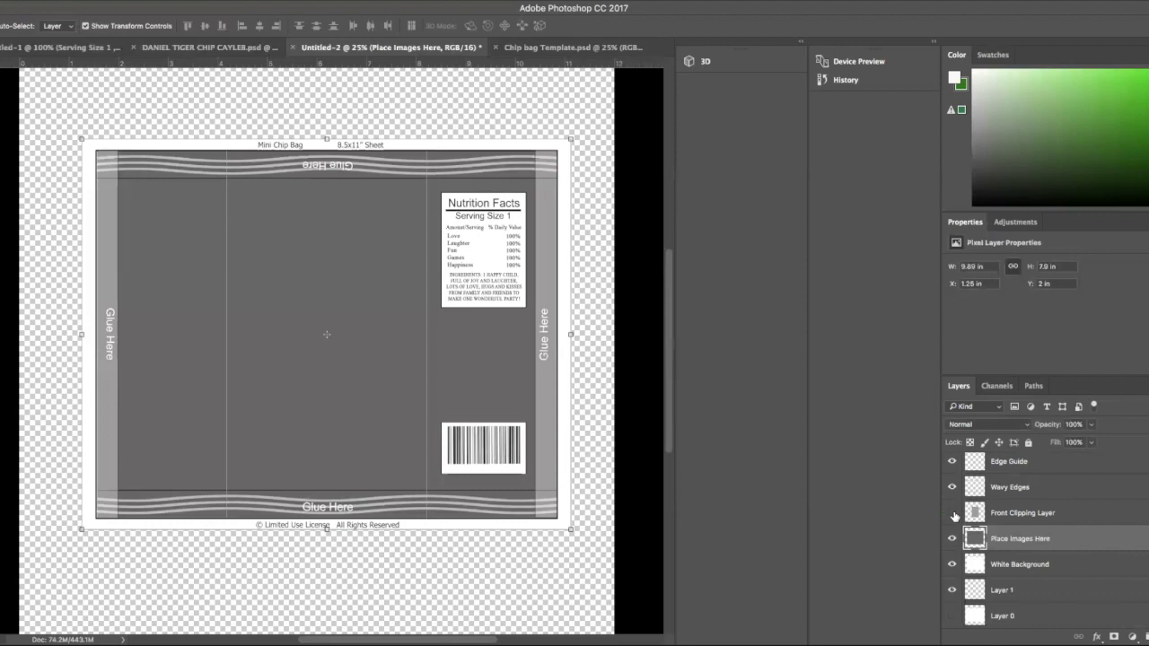
left_click(952, 512)
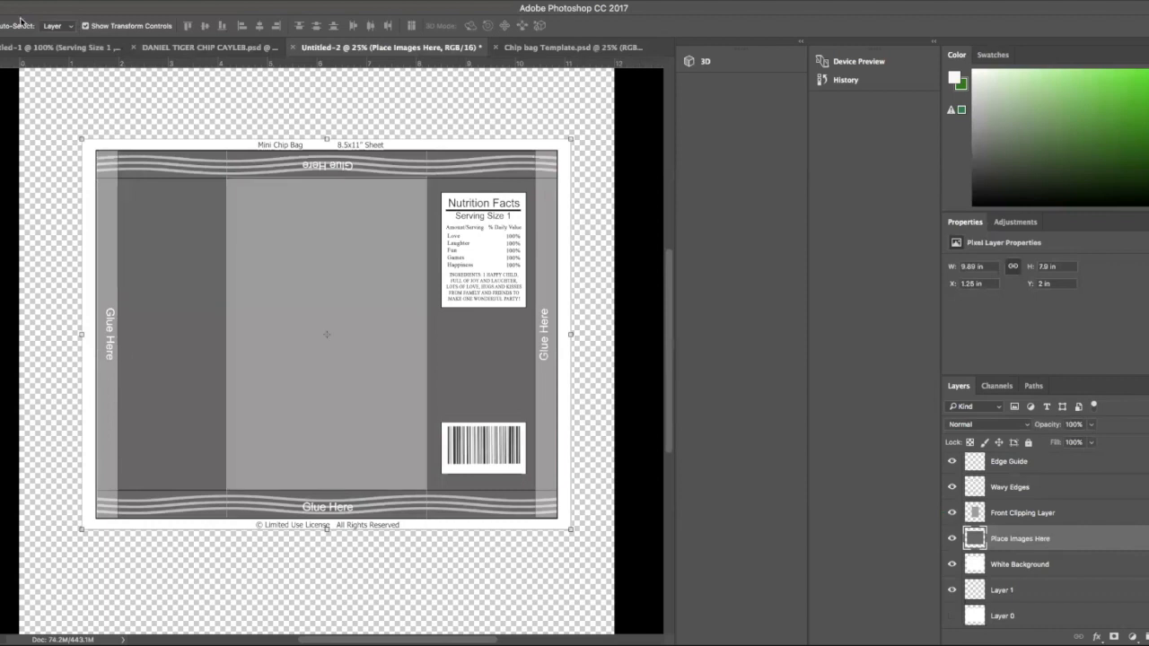
Place the daniel-environment-happy.jpg image as a linked file above the Place Images Here layer.
left_click(61, 1)
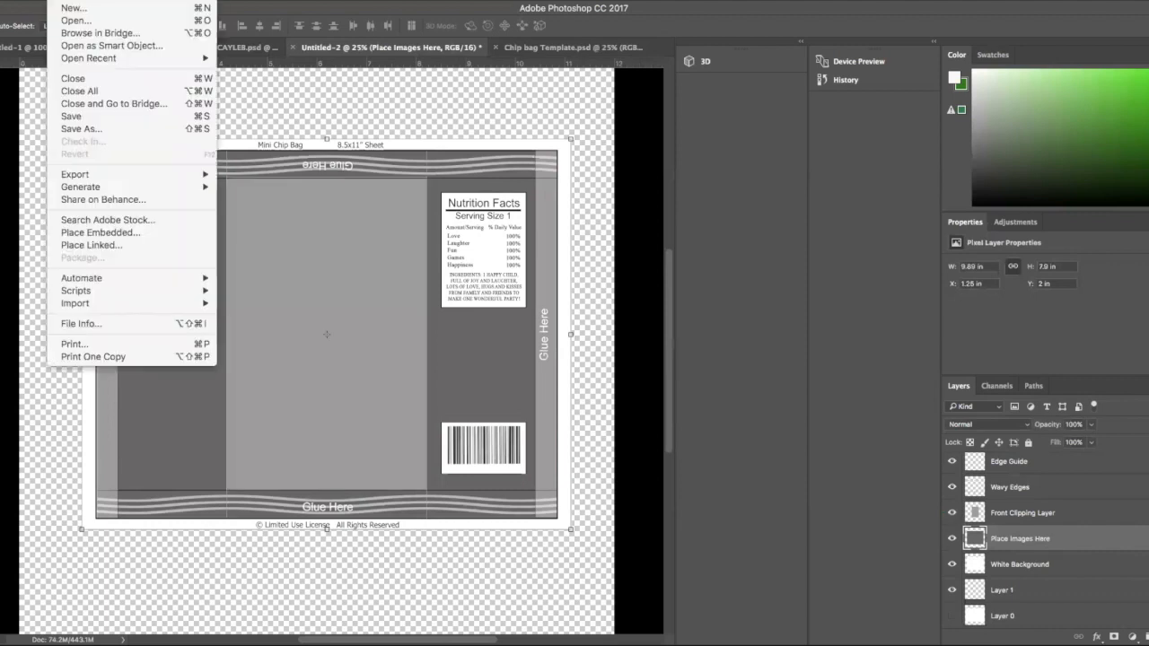
left_click(81, 247)
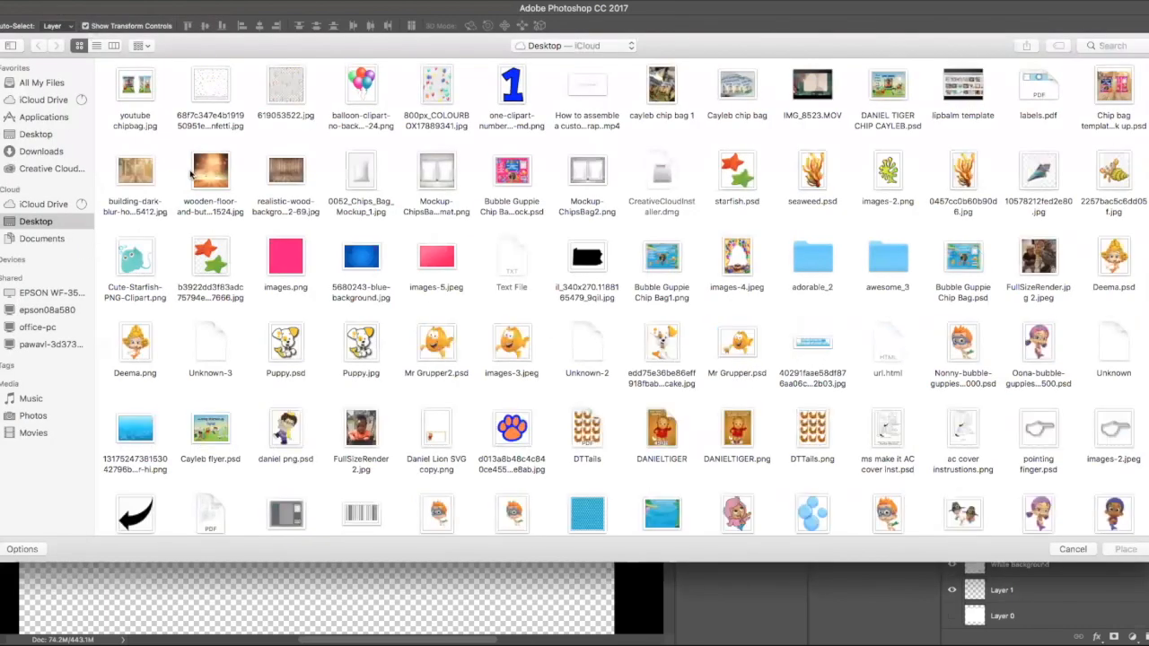
scroll(193, 178, "down", 2)
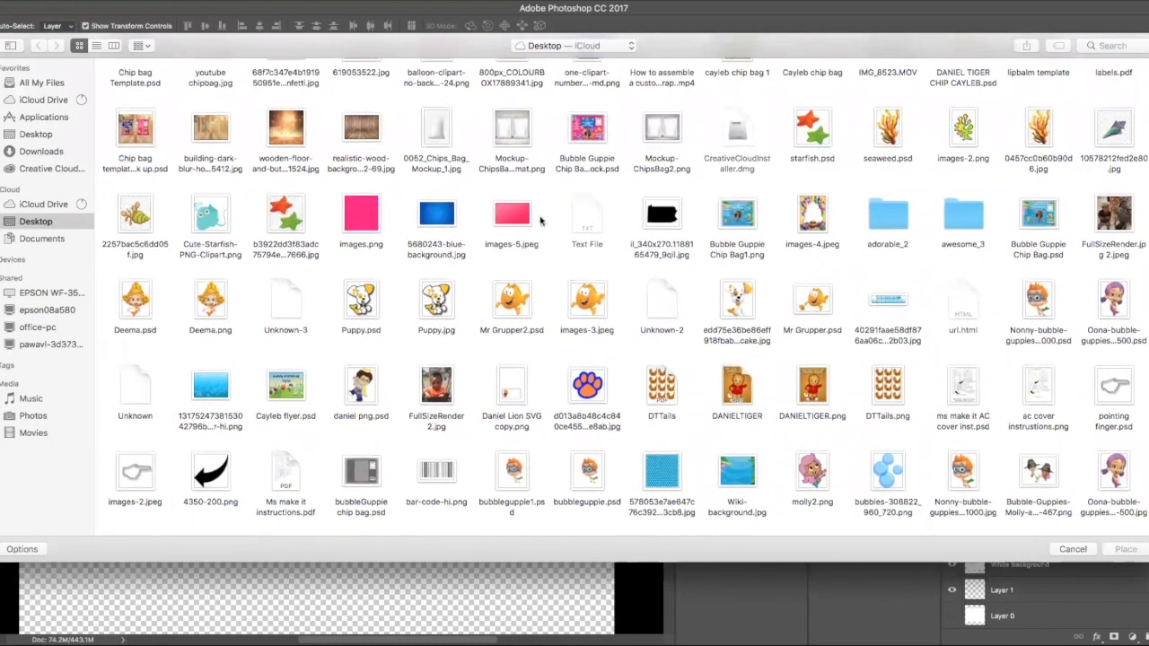
scroll(854, 367, "down", 1)
scroll(854, 367, "down", 5)
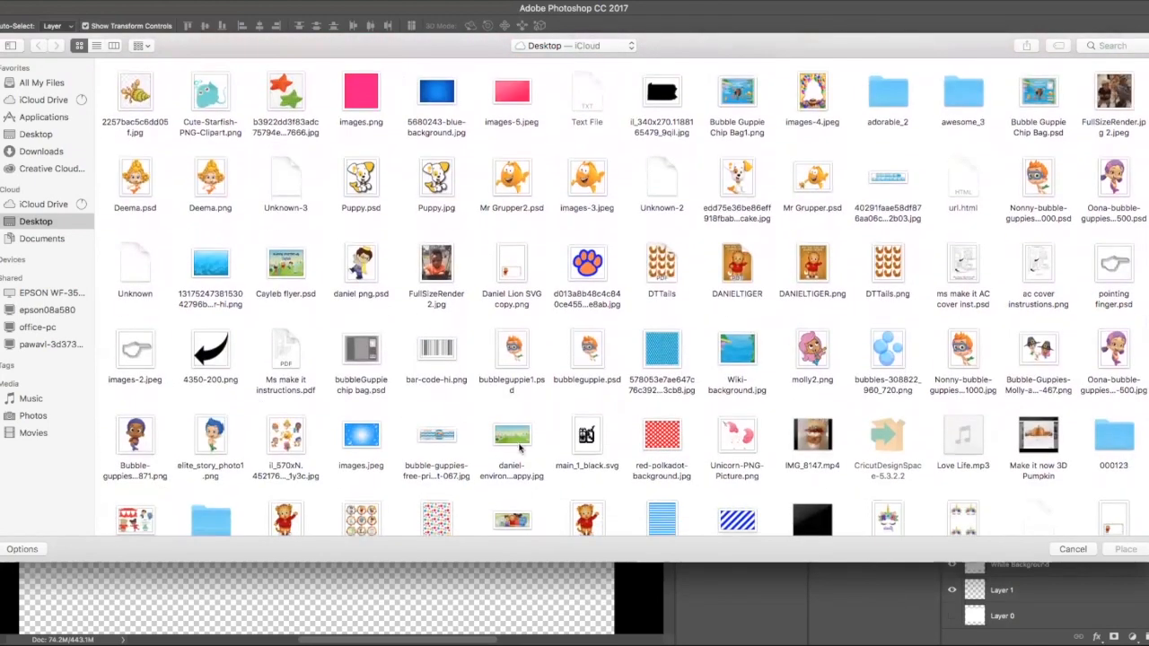
left_click(519, 442)
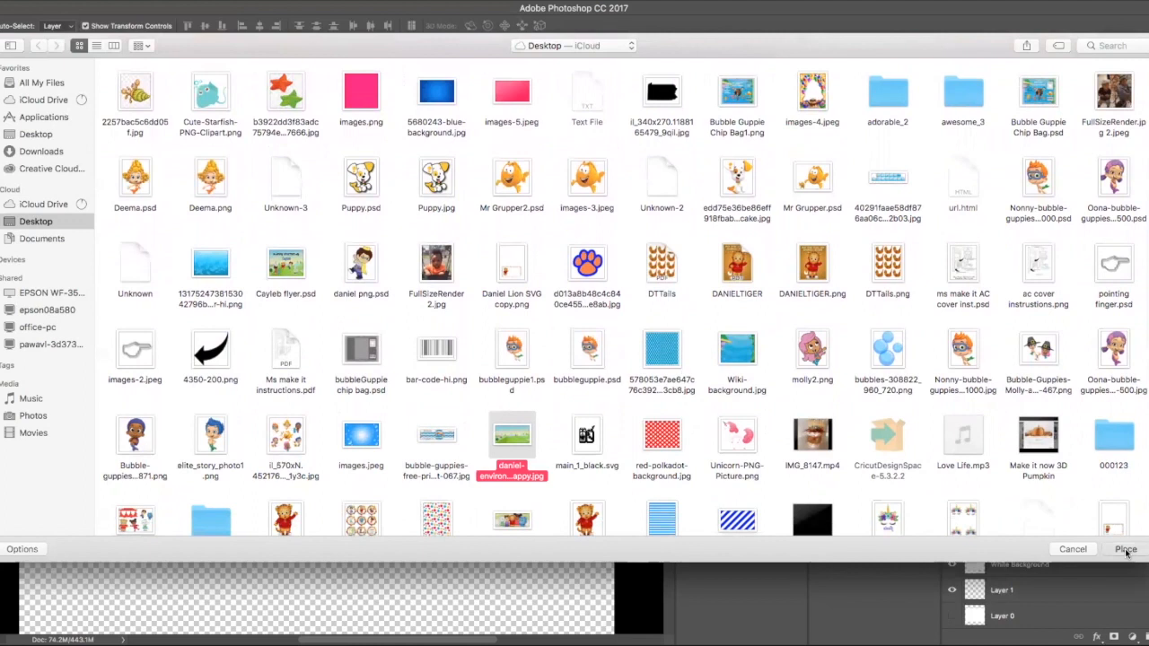
left_click(1126, 549)
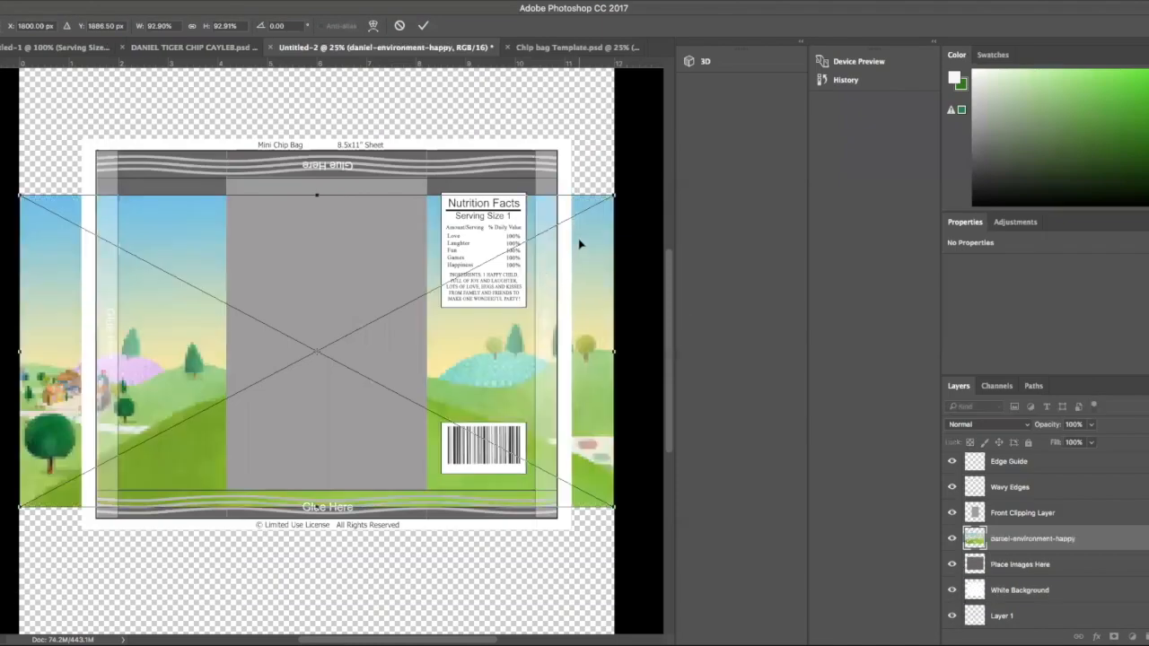
Move and stretch the placed daniel-environment-happy background to cover the whole bag outline, about 9.31 × 7.42 in, and commit the placement.
left_click_drag(576, 254, 574, 224)
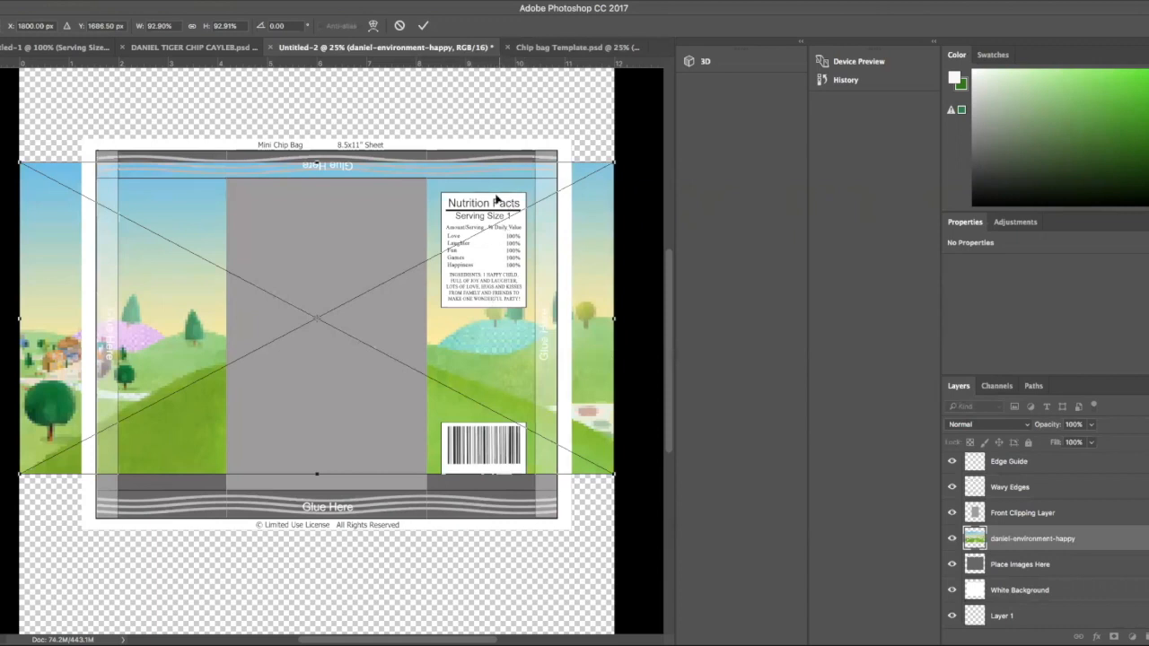
left_click_drag(585, 438, 586, 457)
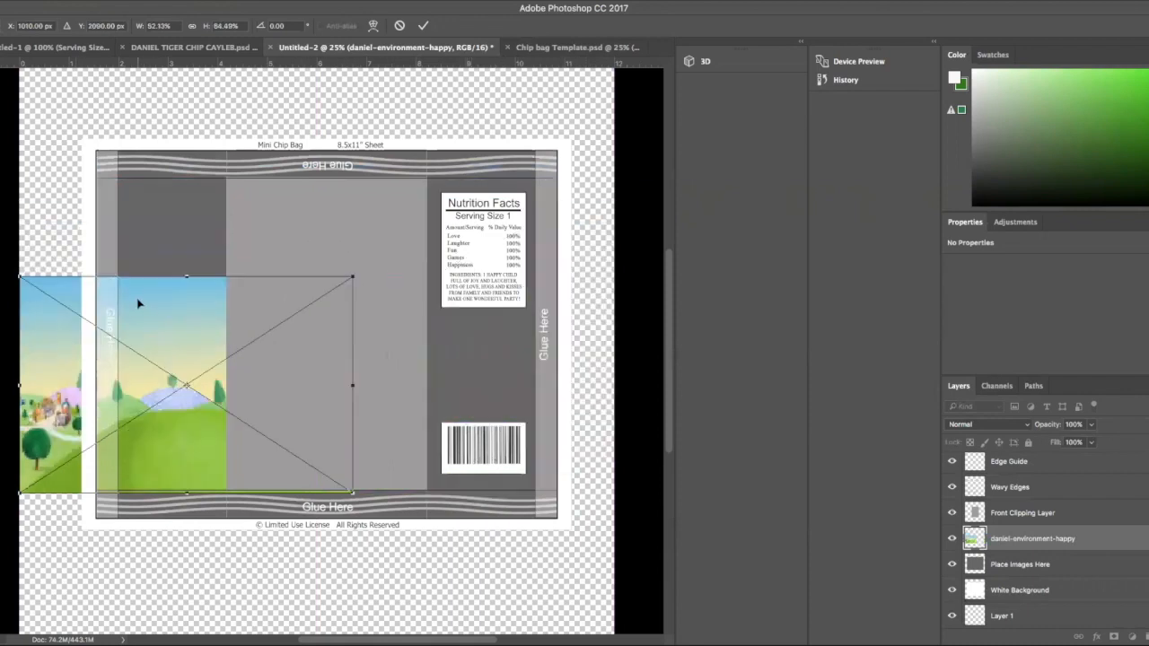
left_click_drag(165, 299, 237, 184)
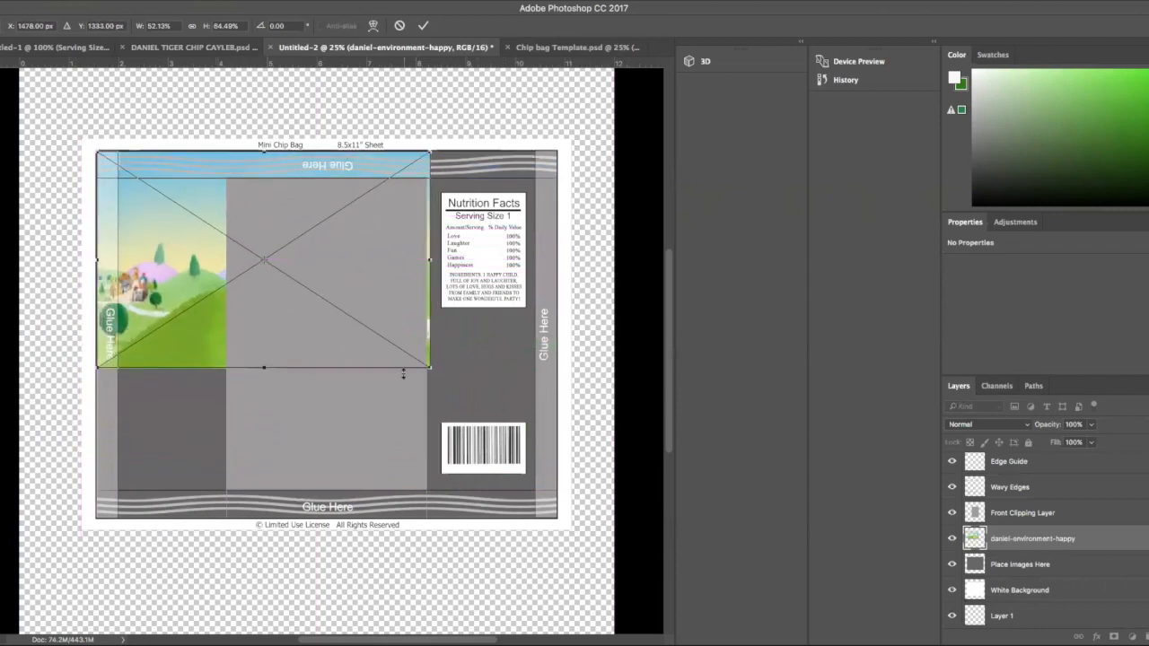
left_click_drag(431, 367, 535, 500)
left_click_drag(316, 498, 367, 523)
left_click_drag(550, 339, 557, 346)
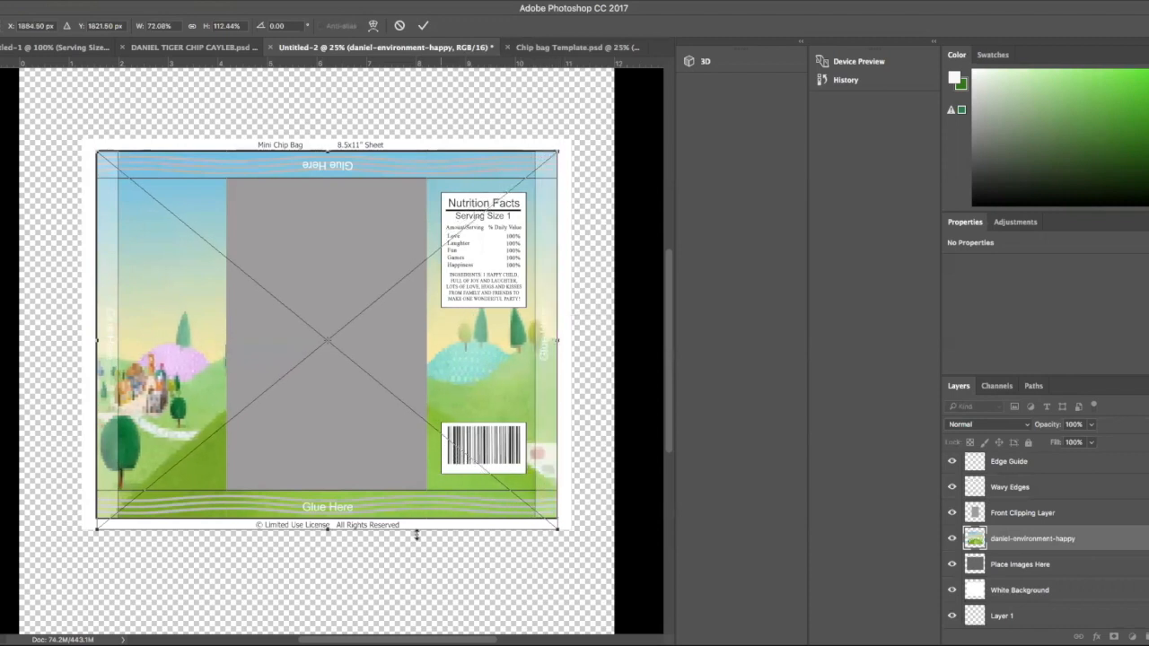
left_click_drag(328, 529, 328, 518)
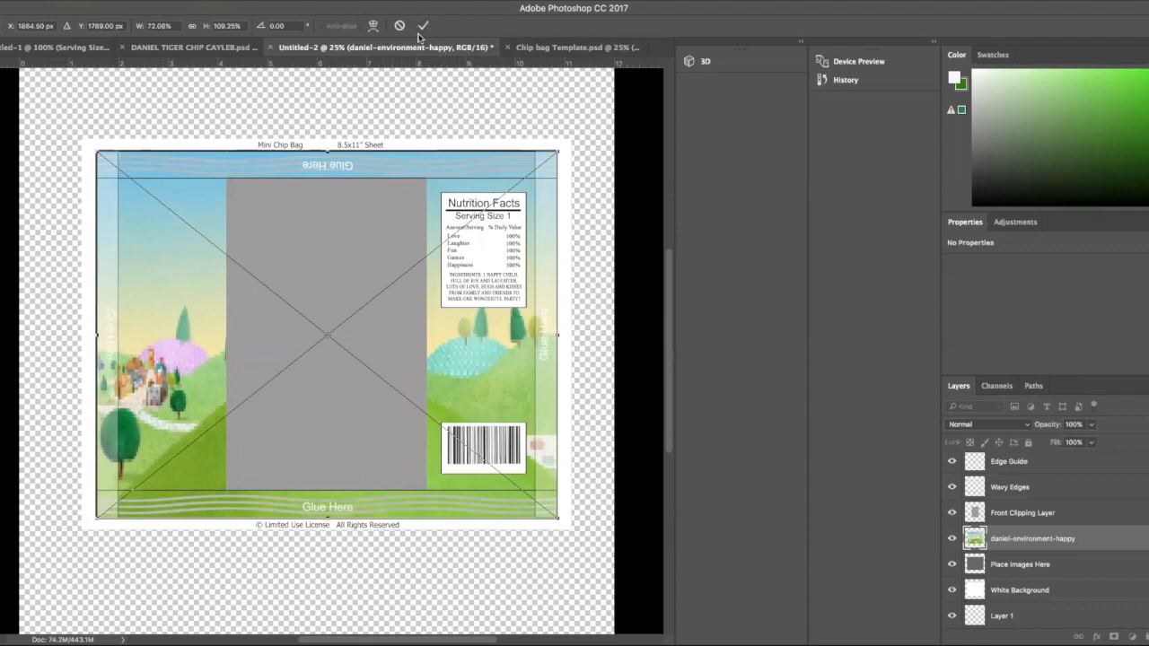
scroll(423, 31, "left", 2)
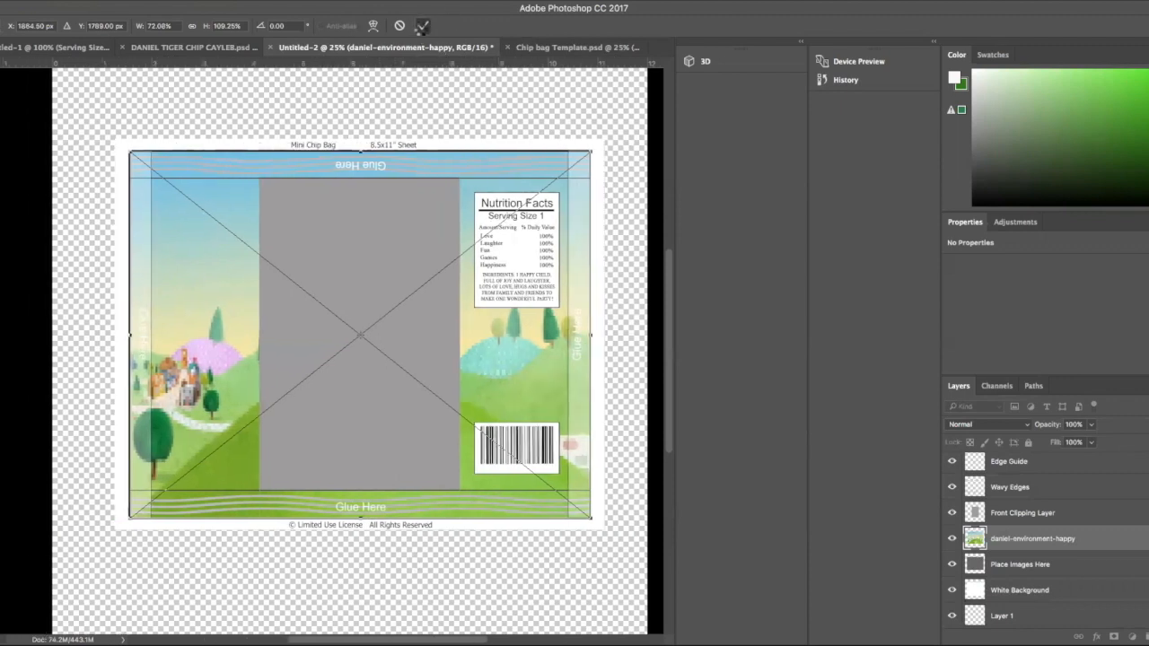
left_click(423, 28)
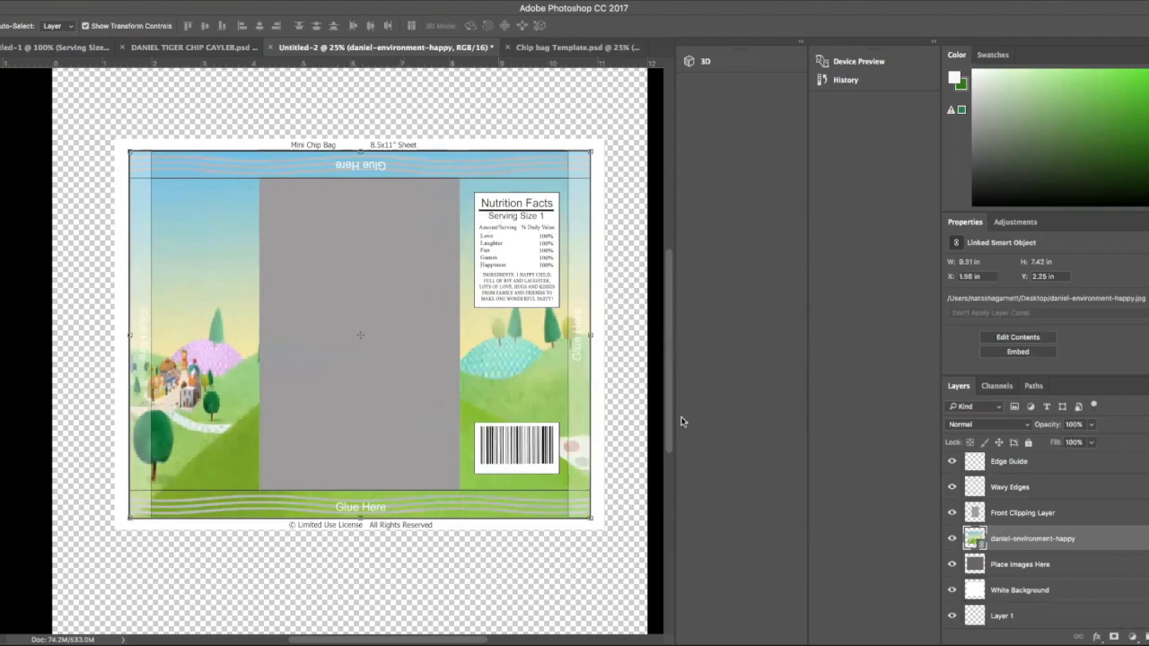
Place the FullSizeRender 2.jpg photo from the Desktop as a linked file above the daniel-environment-happy layer.
left_click(951, 513)
left_click(951, 513)
left_click(54, 1)
left_click(94, 246)
left_click(54, 1)
mouse_move(18, 0)
mouse_move(60, 1)
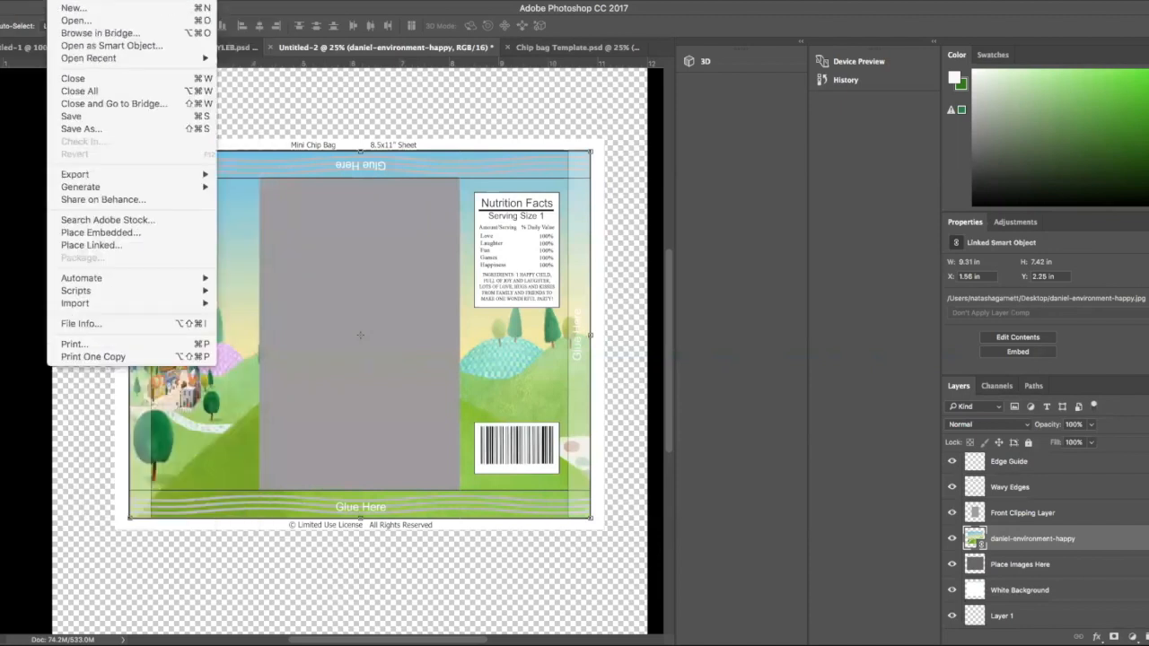
left_click(83, 248)
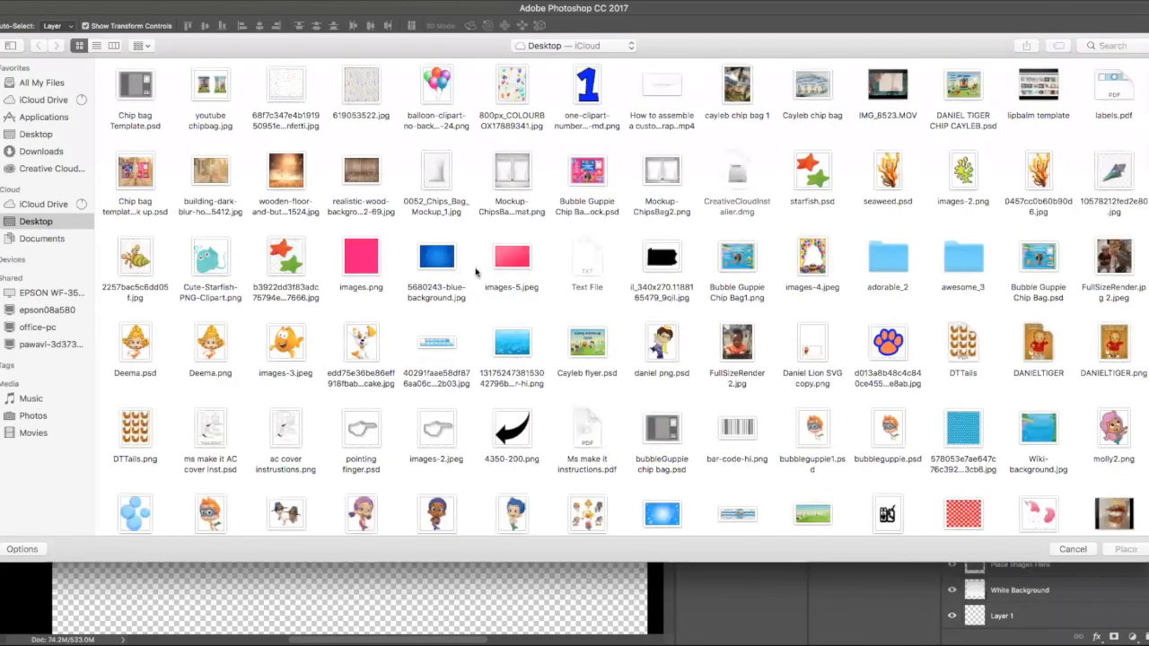
scroll(527, 286, "down", 3)
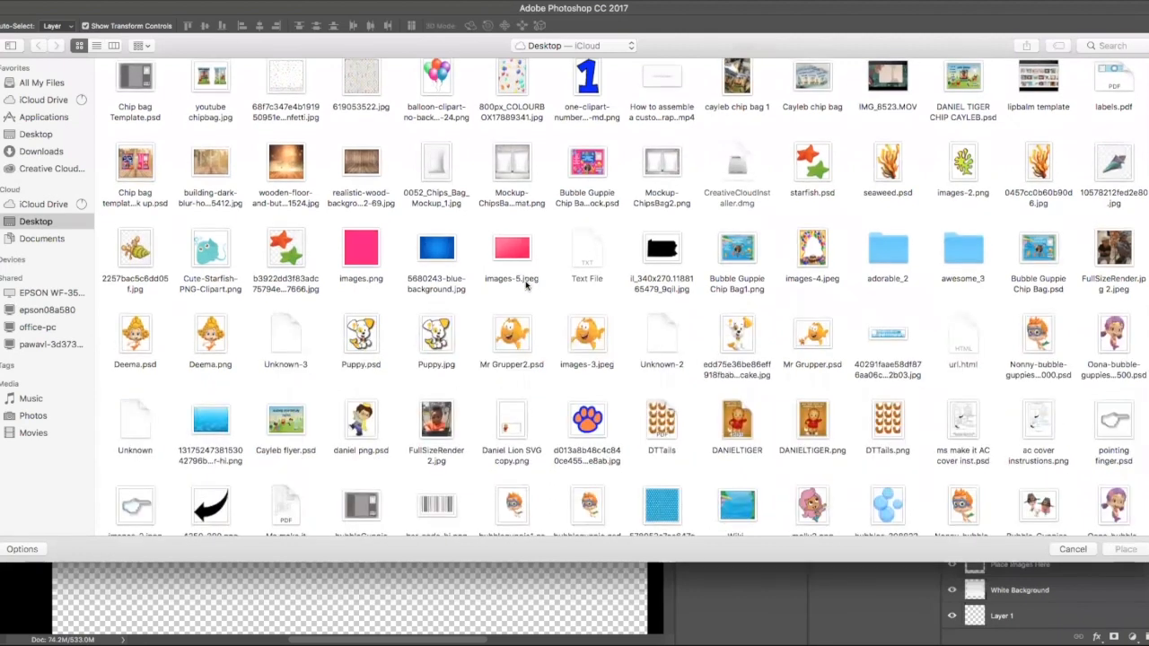
scroll(526, 285, "down", 3)
scroll(526, 286, "down", 5)
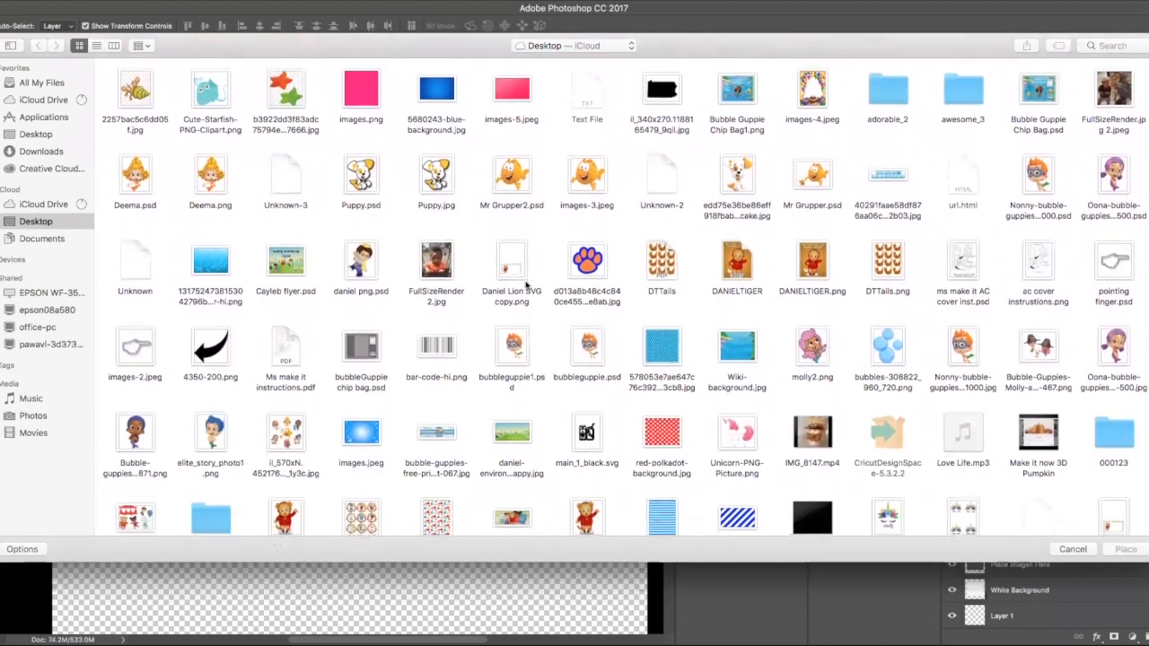
scroll(526, 286, "down", 6)
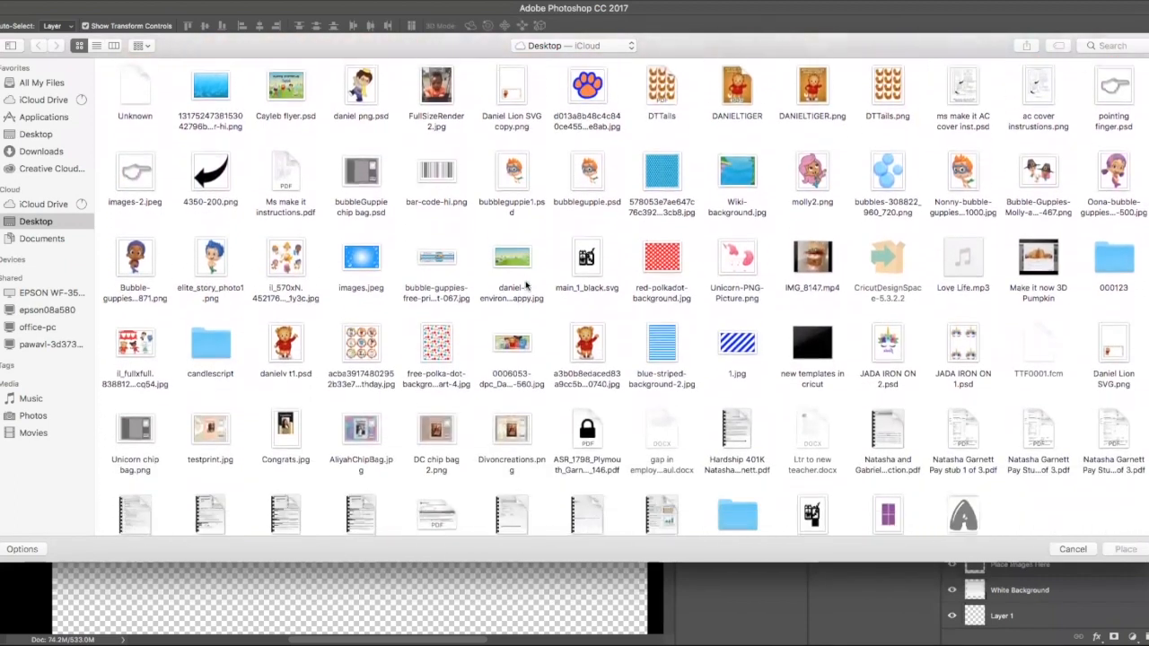
scroll(526, 285, "up", 5)
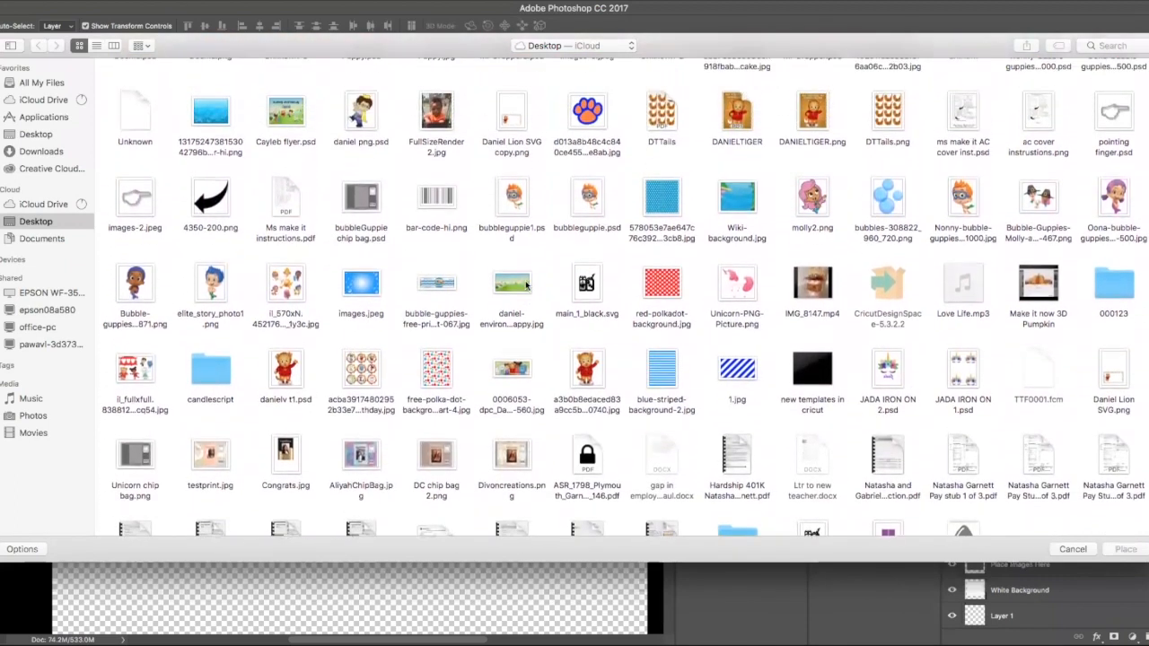
scroll(526, 285, "up", 5)
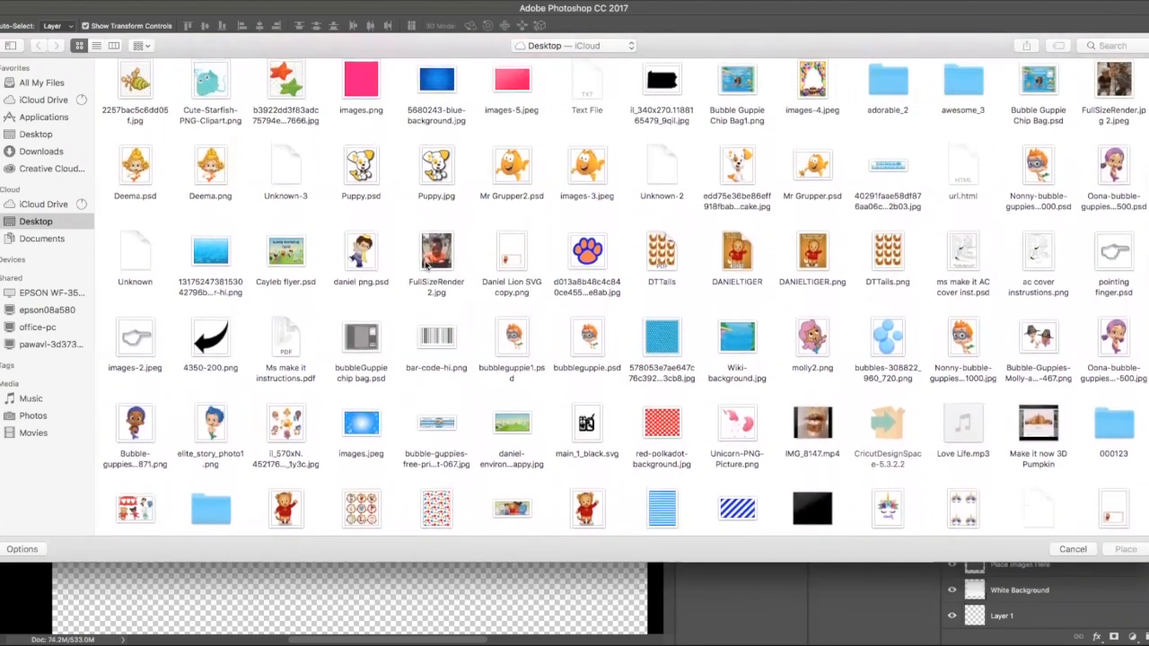
left_click(429, 266)
left_click(1127, 549)
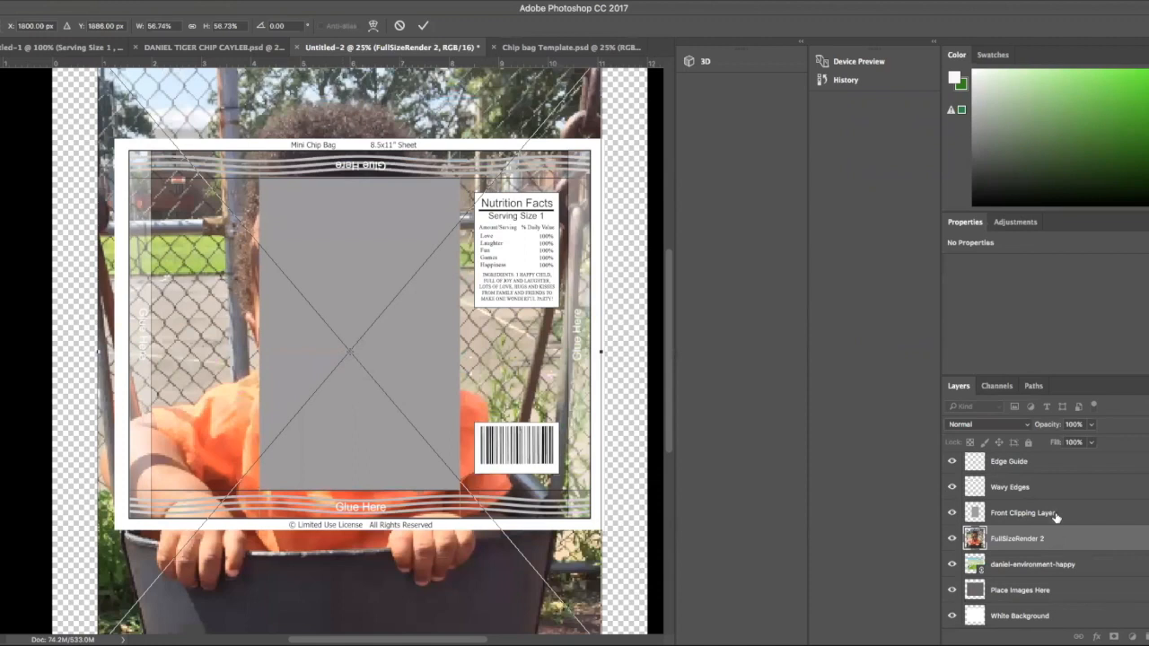
left_click(424, 28)
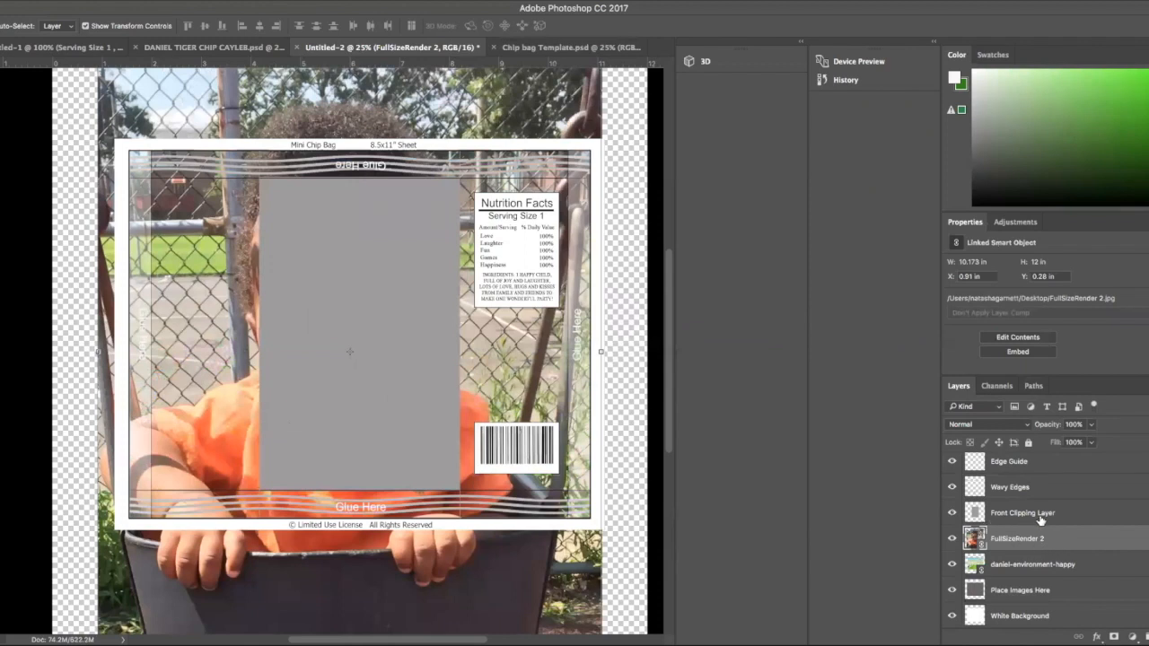
Hide the Front Clipping Layer and scale the child's photo down to about 2.87 × 3.38 in, centred on the bag's front panel.
left_click(953, 513)
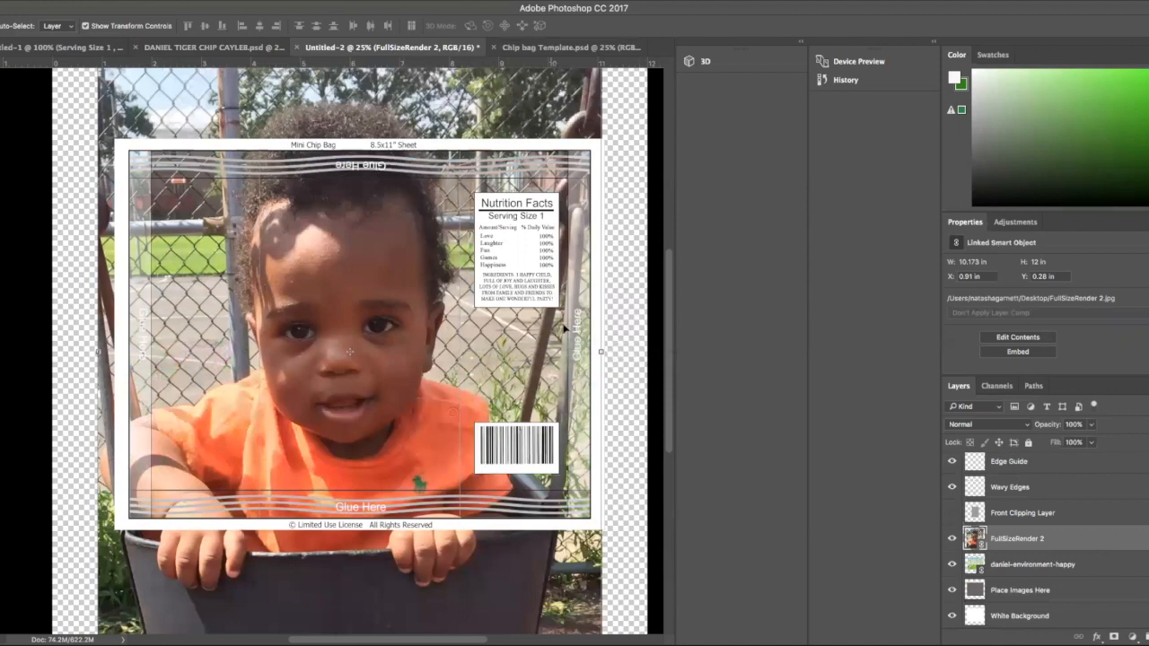
left_click_drag(440, 231, 498, 285)
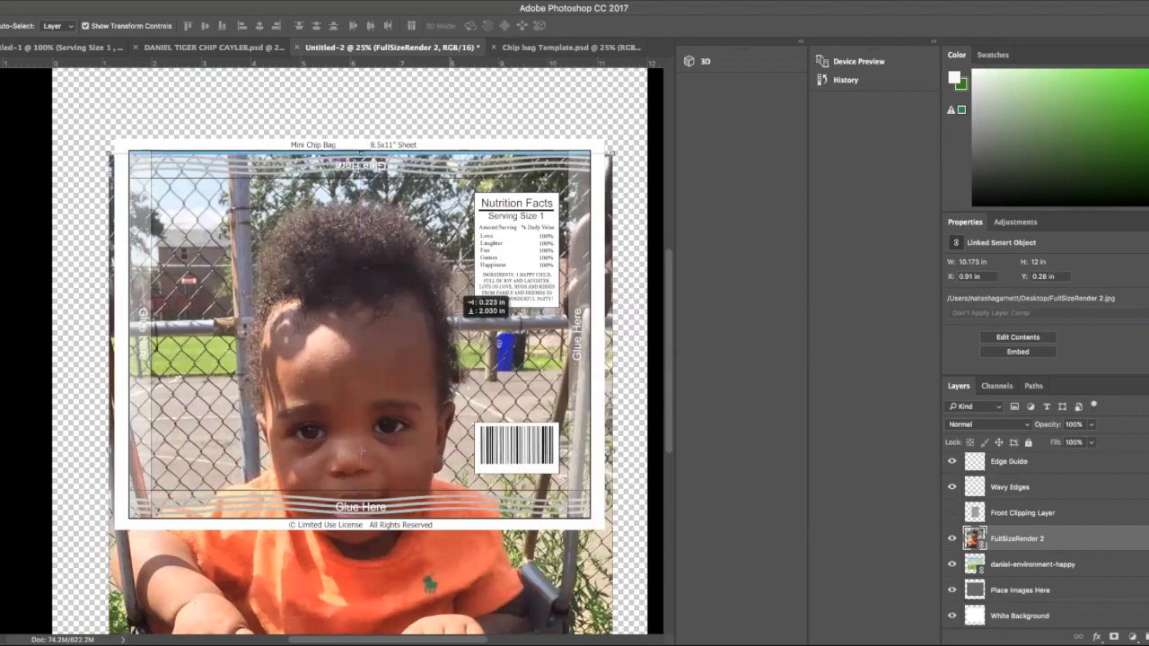
left_click(616, 153)
left_click_drag(616, 152, 356, 378)
left_click_drag(310, 467, 376, 354)
left_click_drag(395, 313, 388, 303)
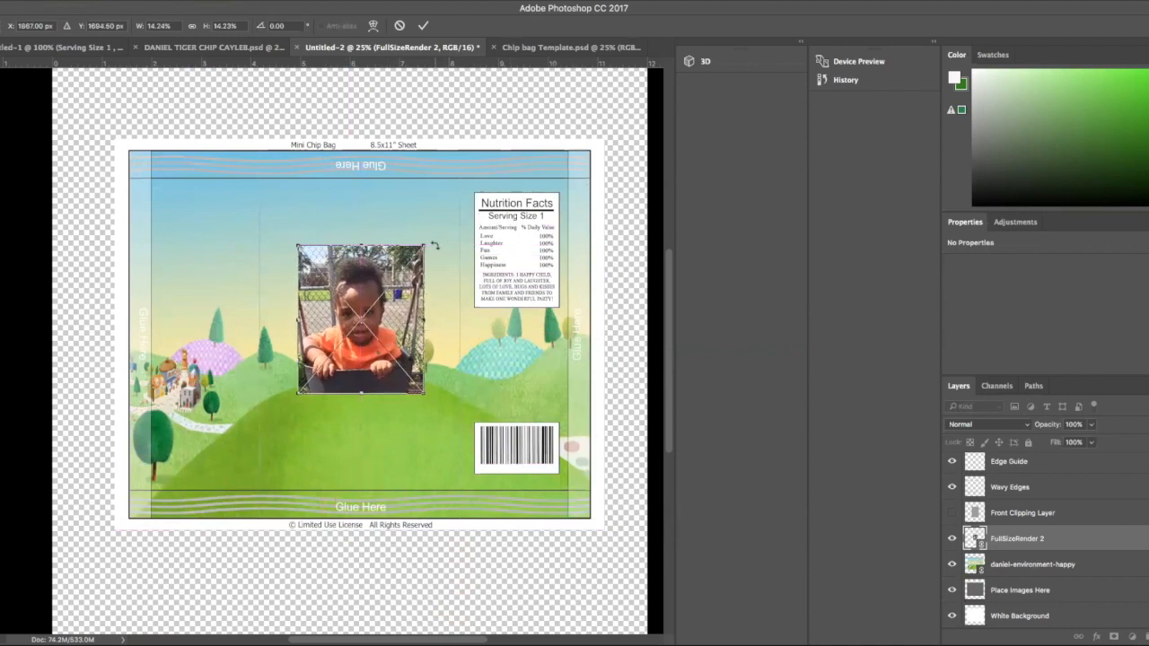
left_click_drag(425, 243, 440, 226)
left_click_drag(417, 276, 419, 295)
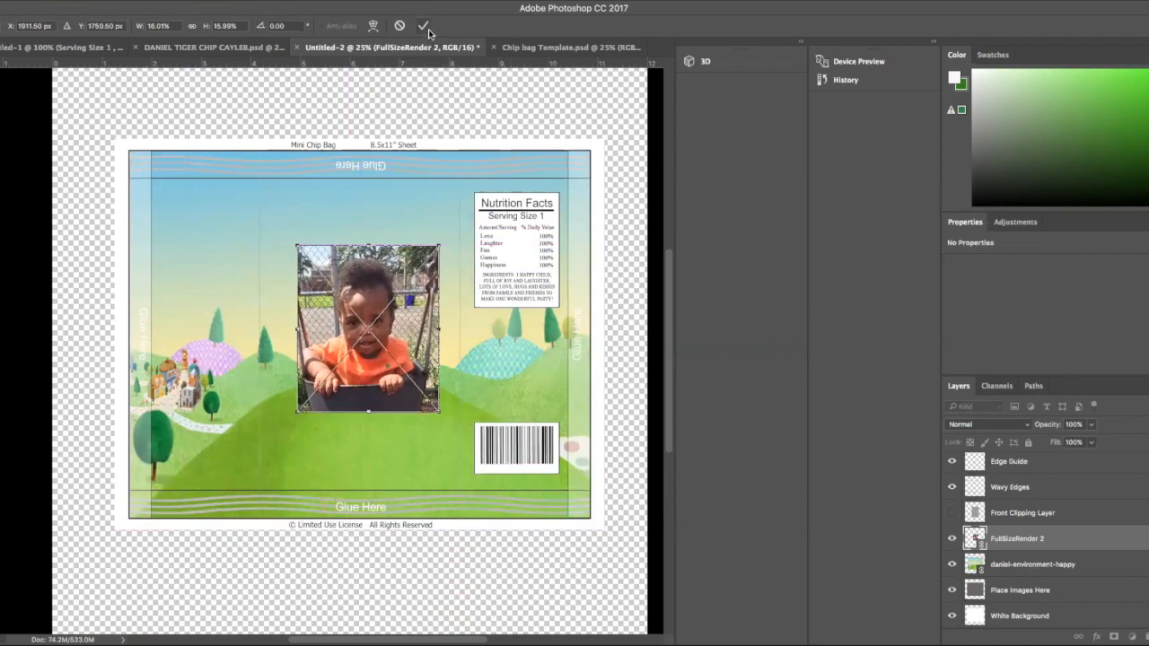
left_click_drag(379, 311, 372, 305)
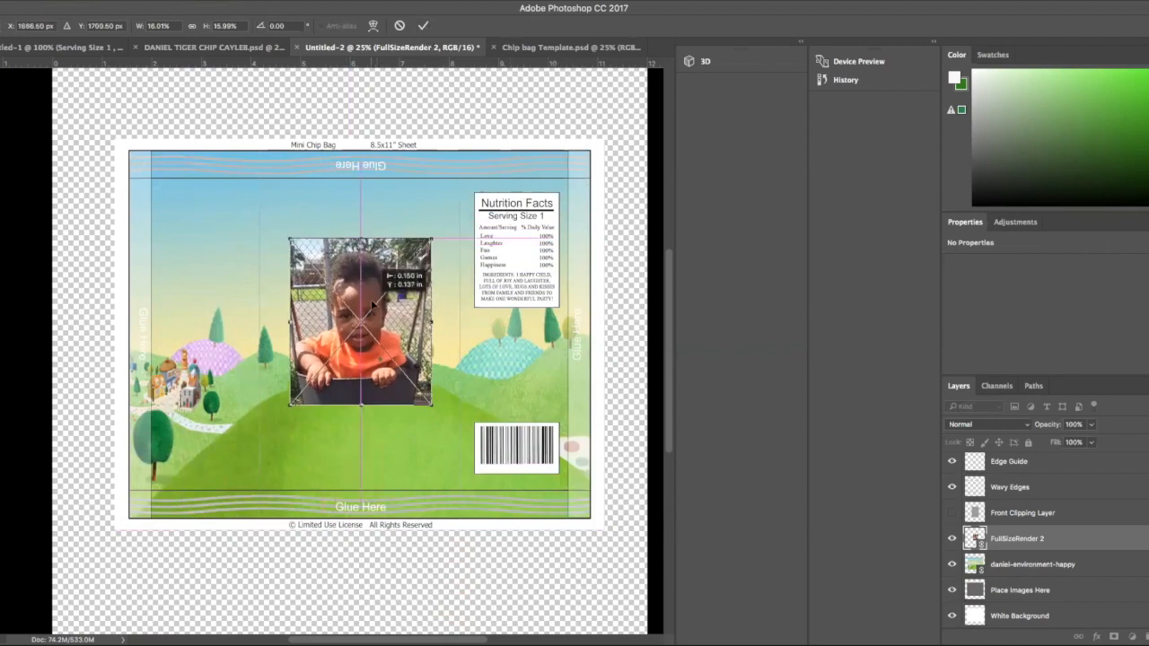
left_click(423, 26)
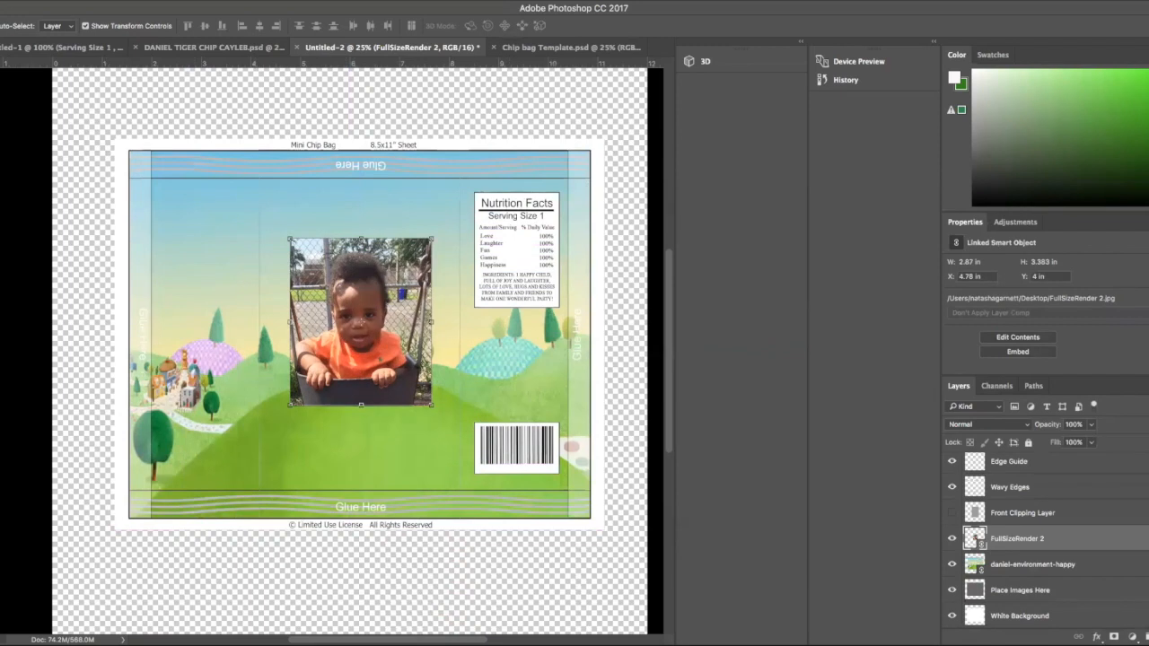
Add a horizontal text layer reading HAPPY BIRTHDAY in black Arial Regular above the photo.
scroll(332, 350, "left", 1)
left_click(0, 322)
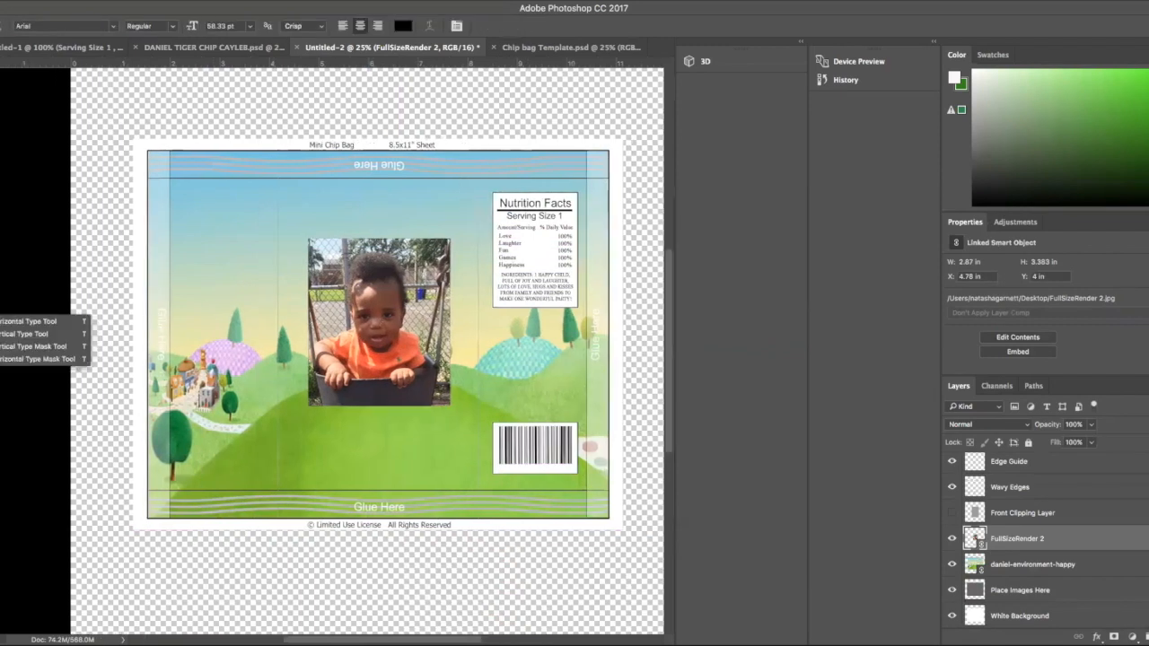
left_click(9, 323)
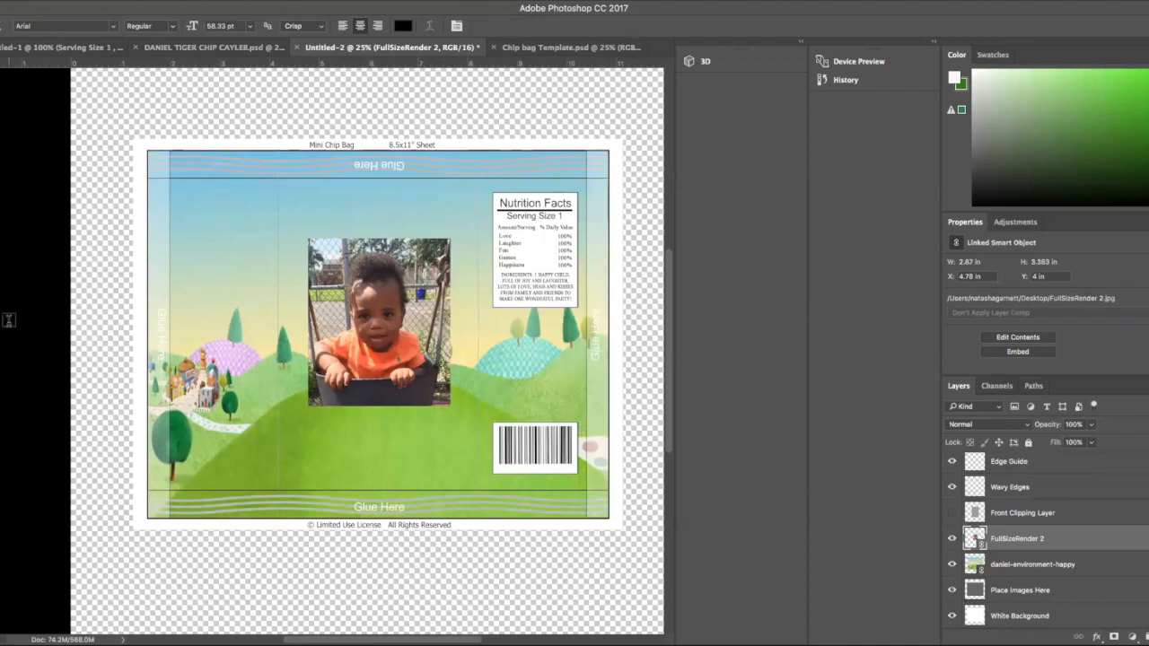
left_click(297, 192)
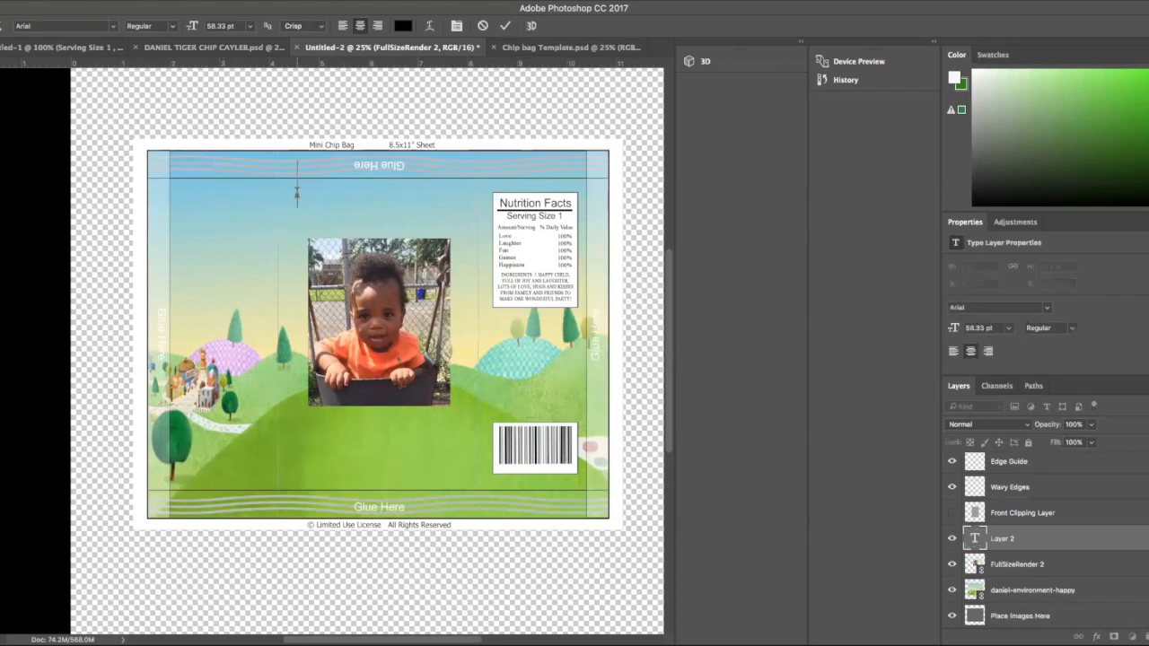
type("HAPPY")
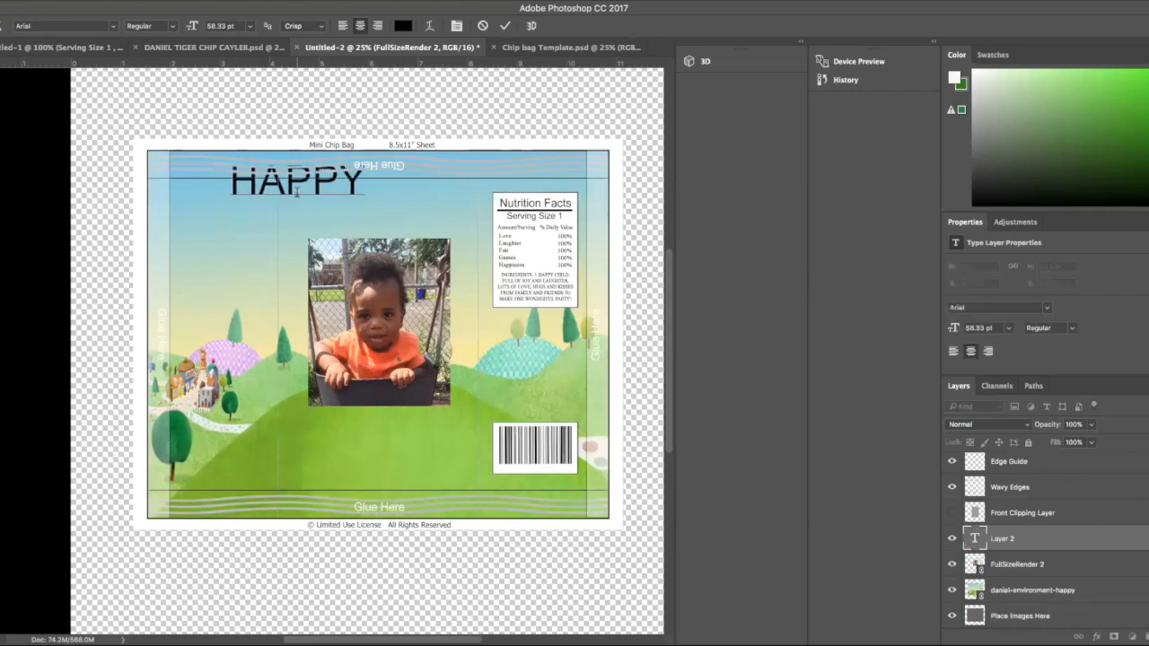
type(" BI")
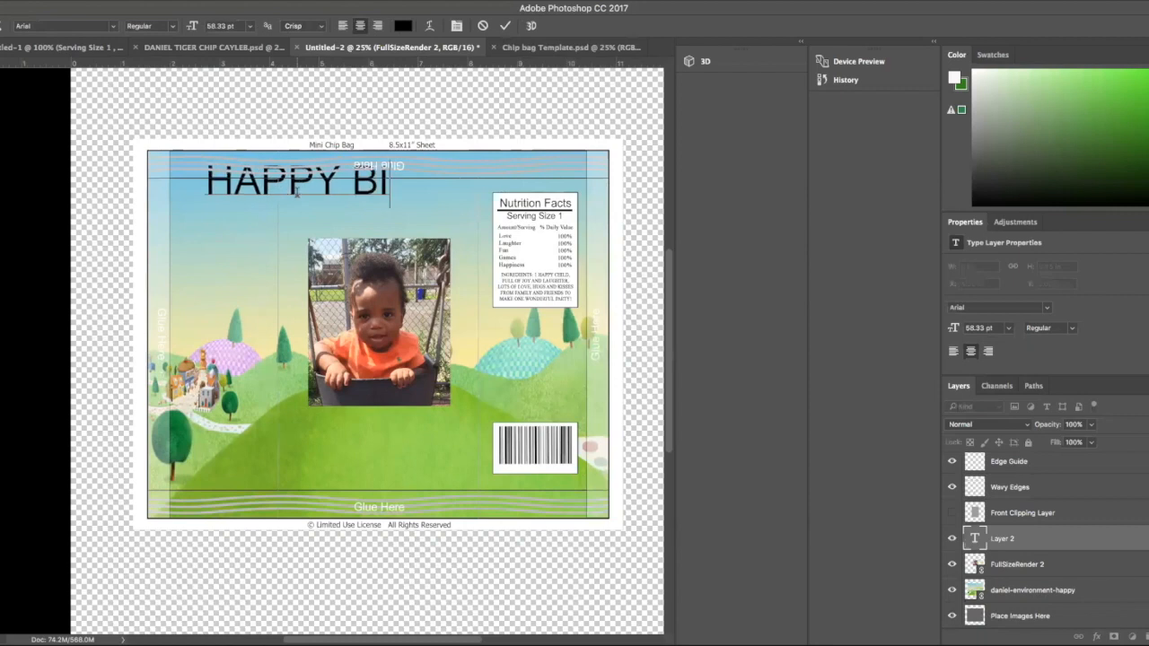
type("RTHDAY")
scroll(297, 193, "right", 5)
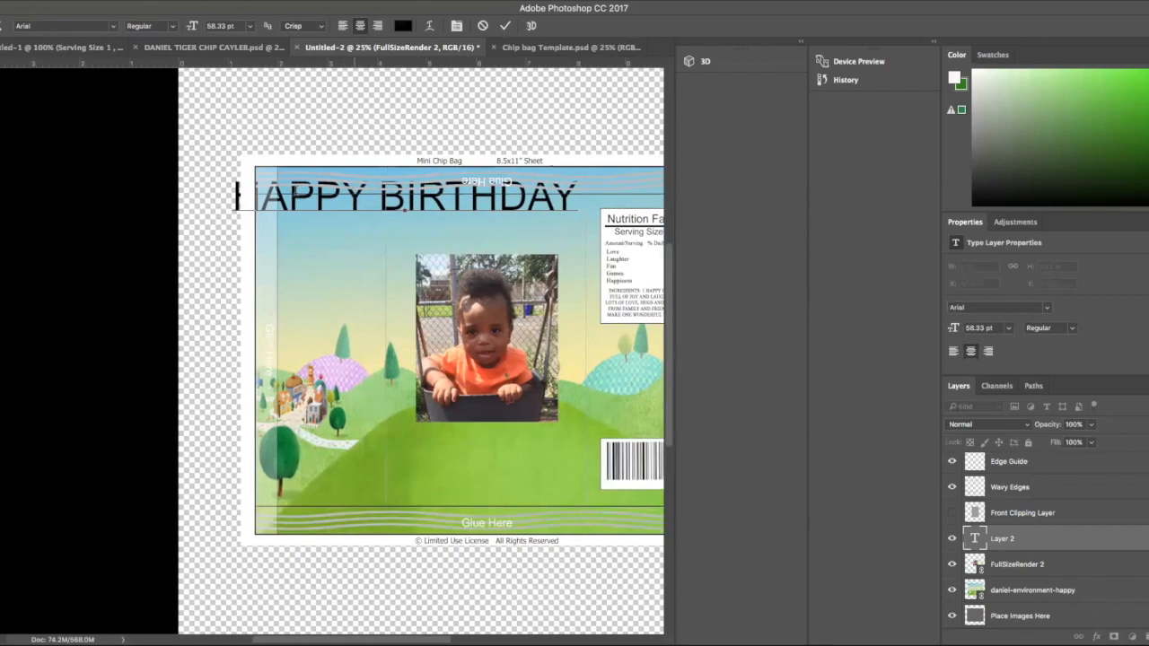
scroll(294, 190, "left", 5)
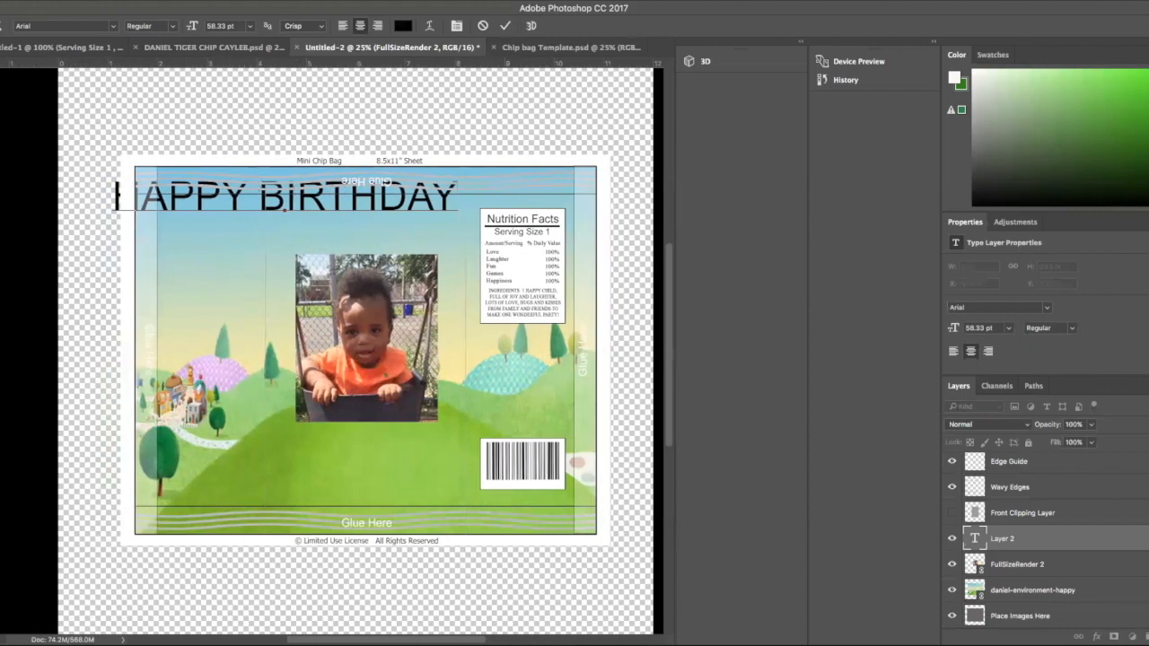
left_click(2, 63)
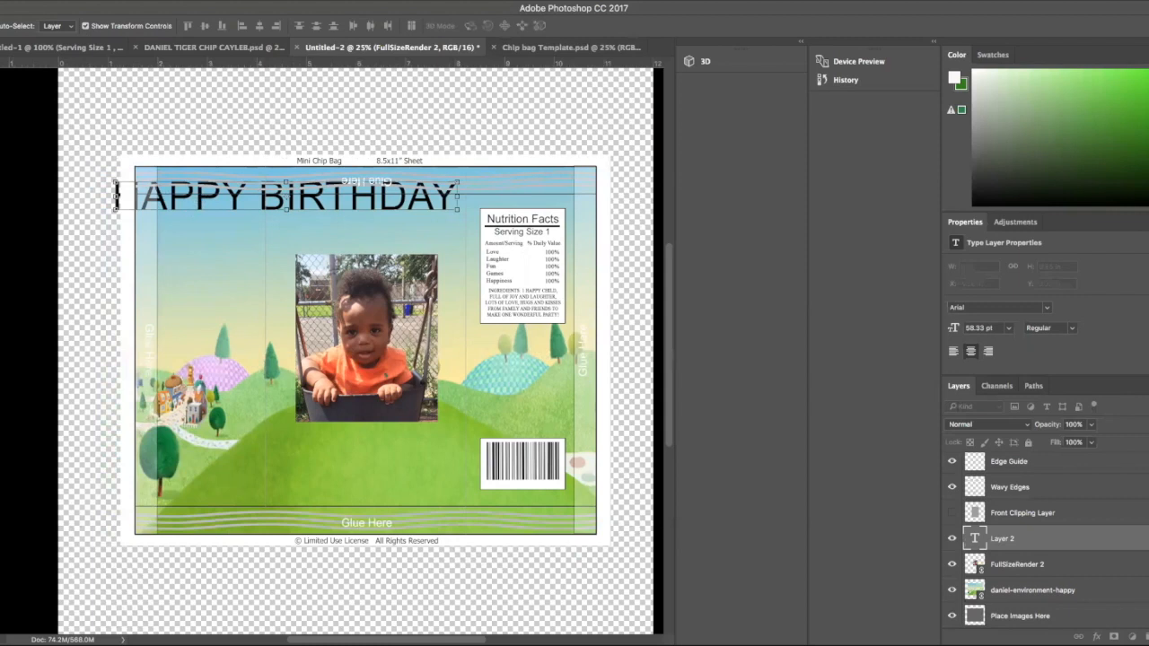
Move the HAPPY BIRTHDAY text below the upper glue strip and scale it to about 54.5% width and 63.5% height, centred above the photo.
left_click(337, 208)
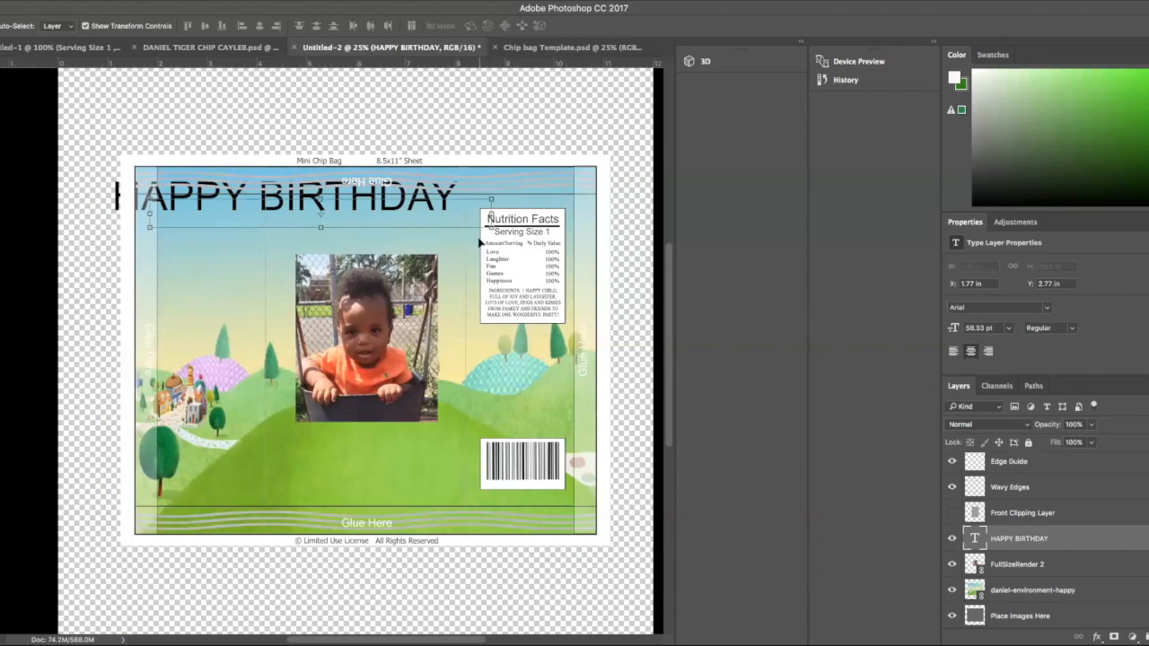
left_click_drag(388, 219, 441, 227)
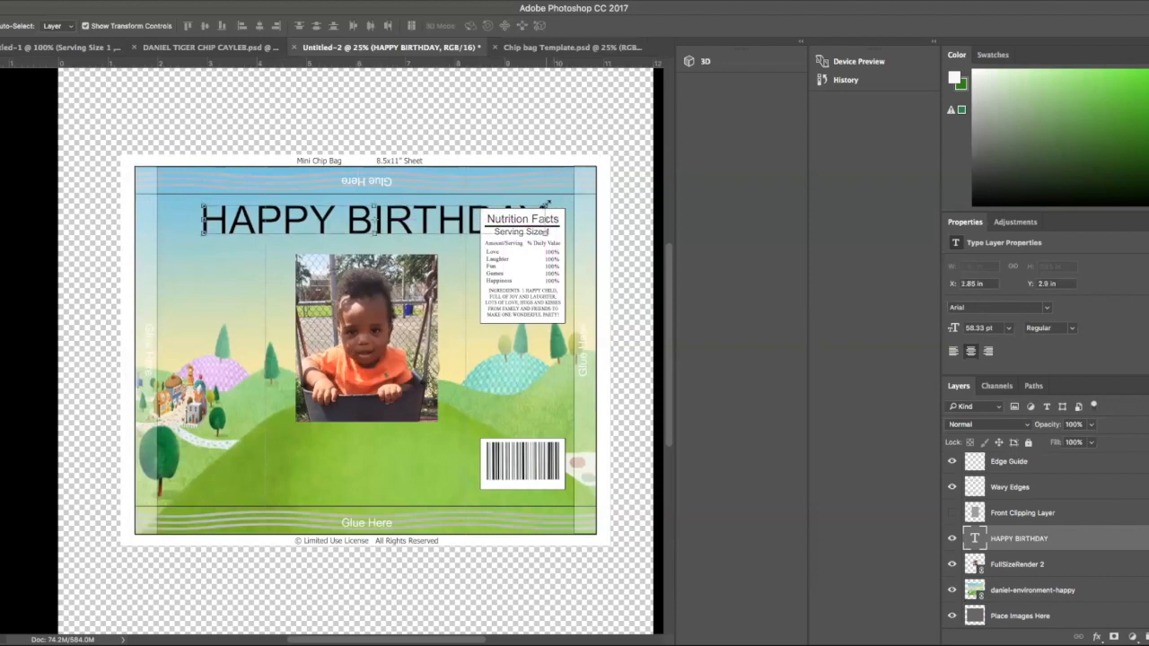
left_click_drag(543, 204, 448, 214)
left_click_drag(342, 213, 375, 218)
left_click_drag(475, 203, 448, 217)
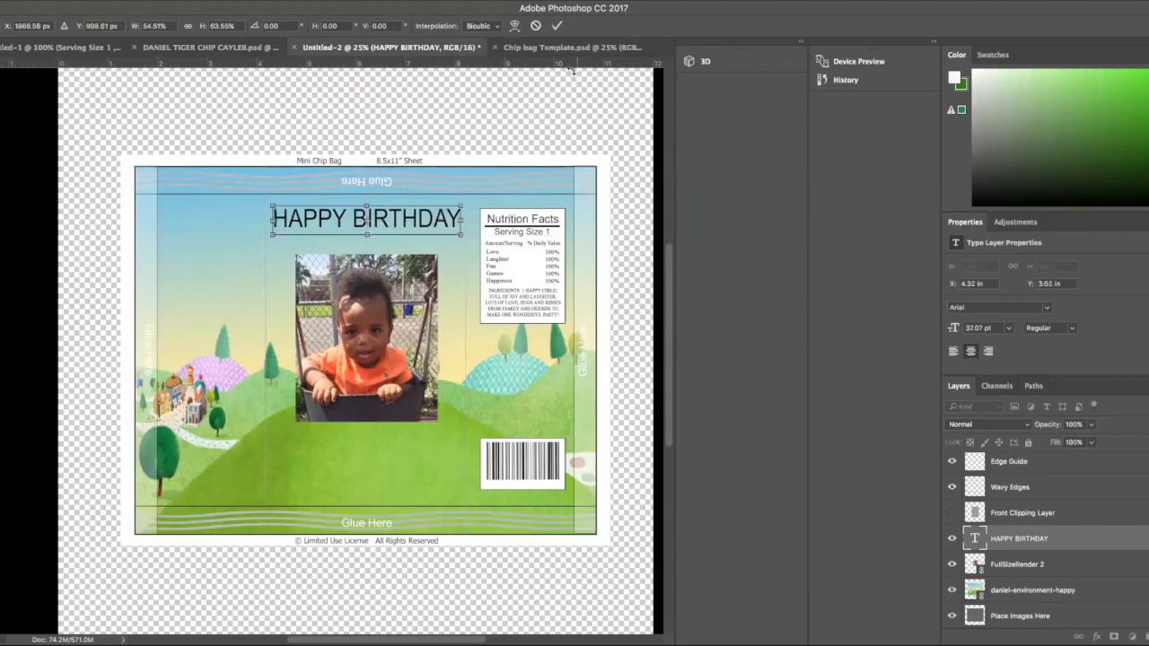
left_click(557, 27)
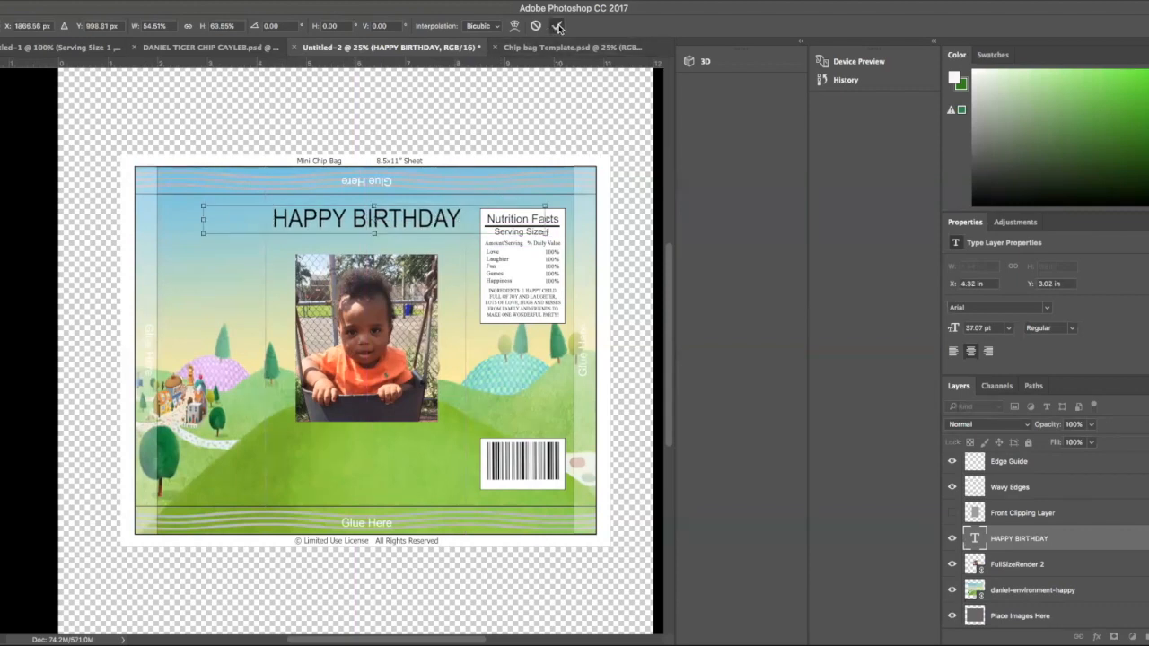
left_click(533, 97)
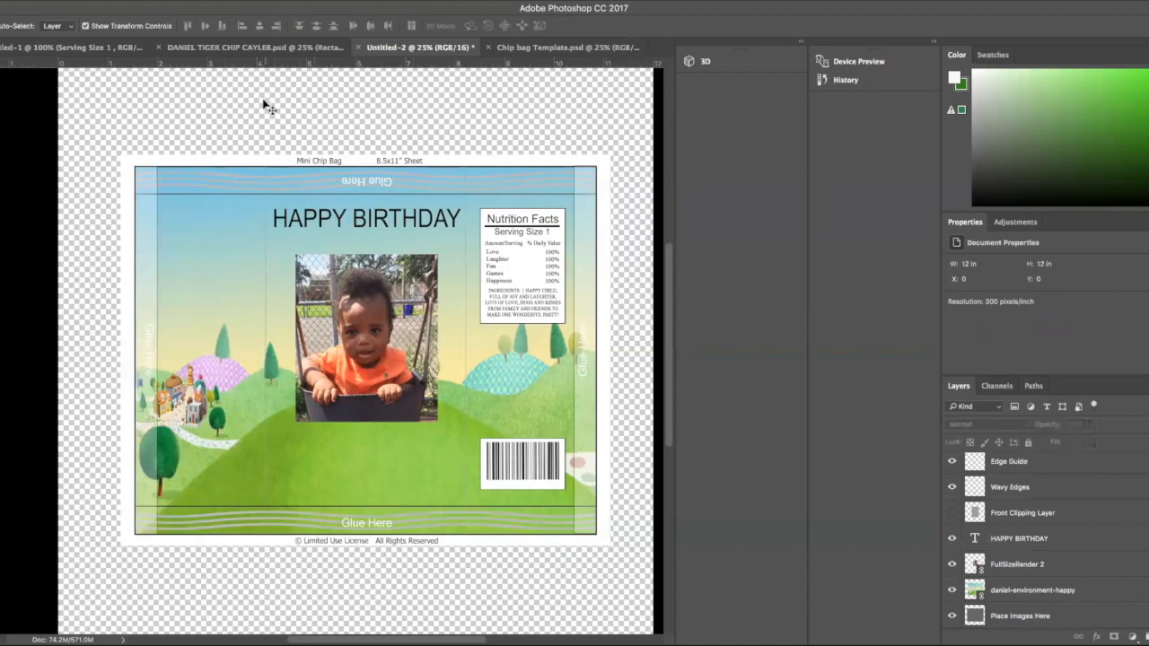
Open danielv t1.psd from the Desktop and copy its tiger into the chip bag document over the photo's lower-left corner.
left_click(61, 1)
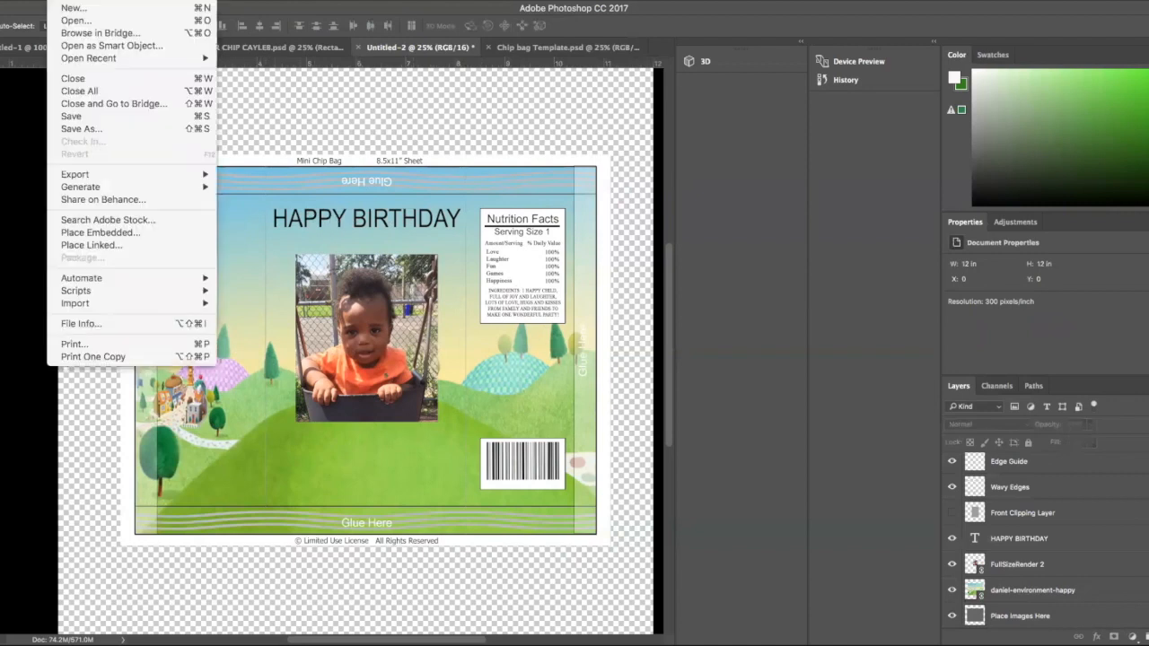
left_click(70, 20)
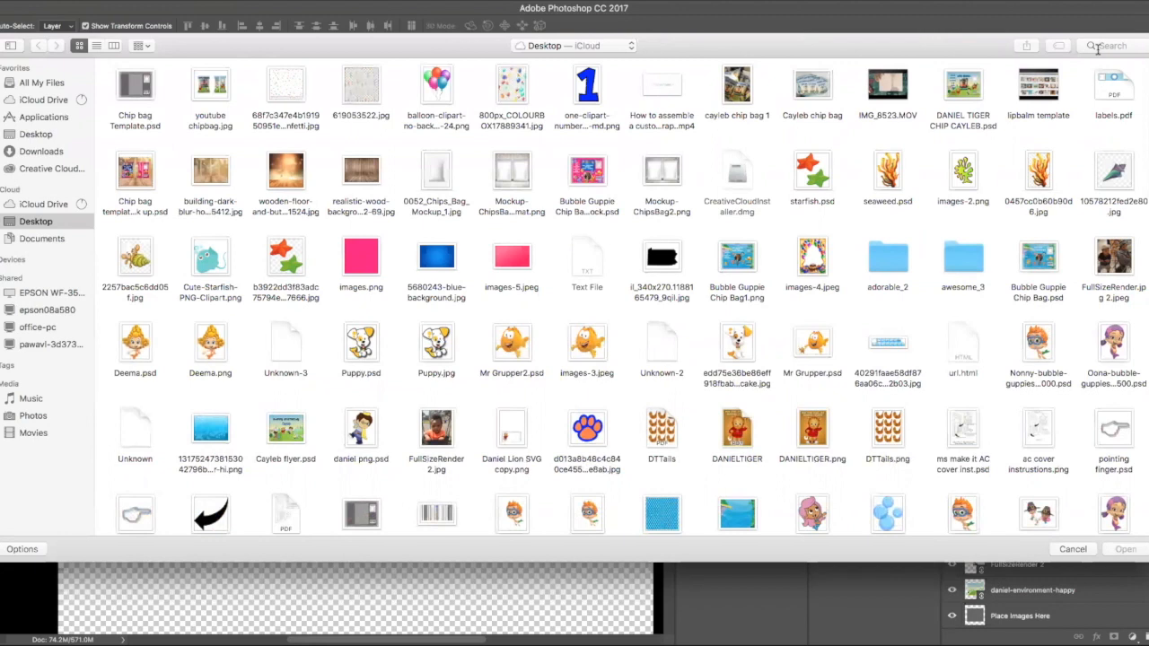
scroll(1005, 370, "down", 4)
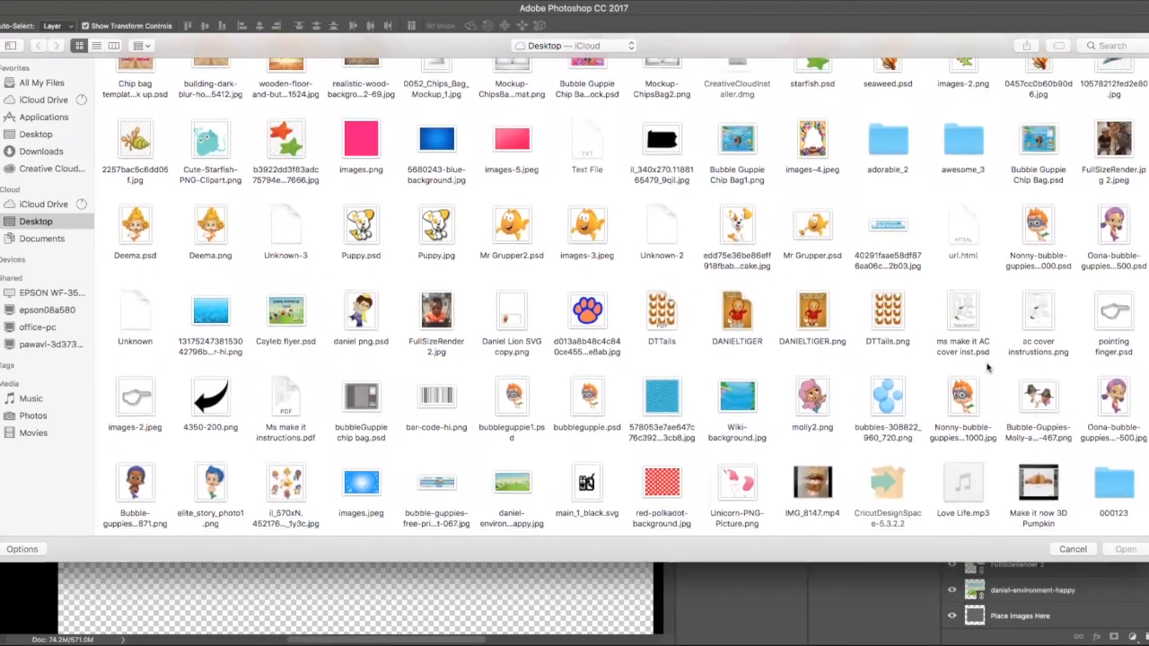
scroll(985, 366, "down", 3)
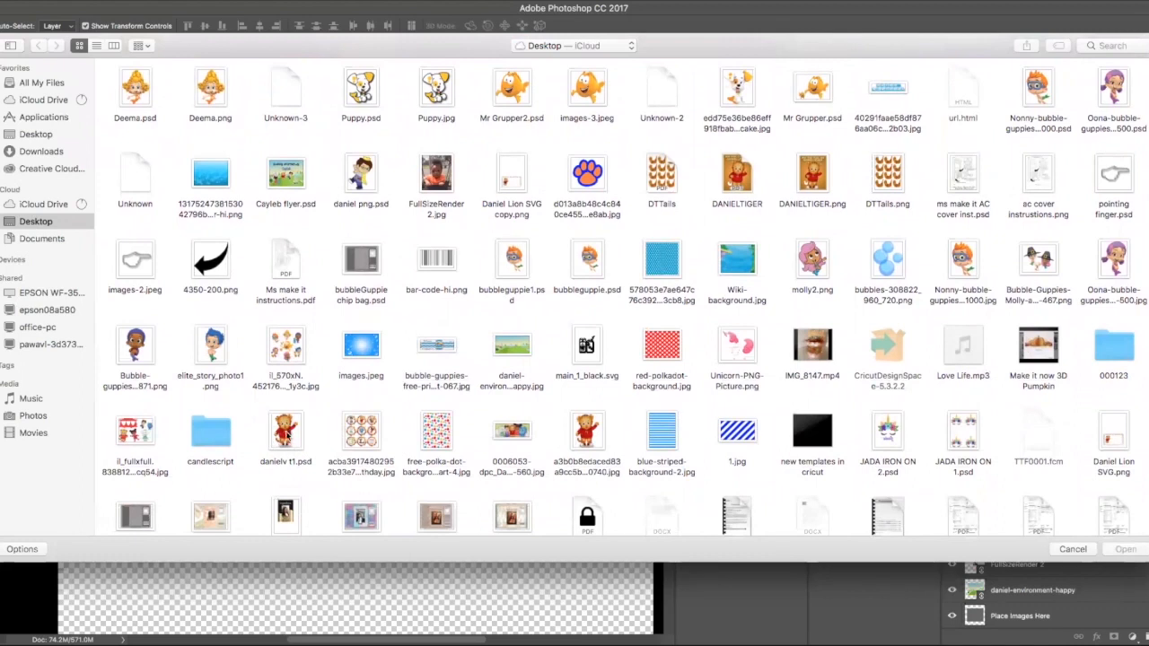
left_click(295, 457)
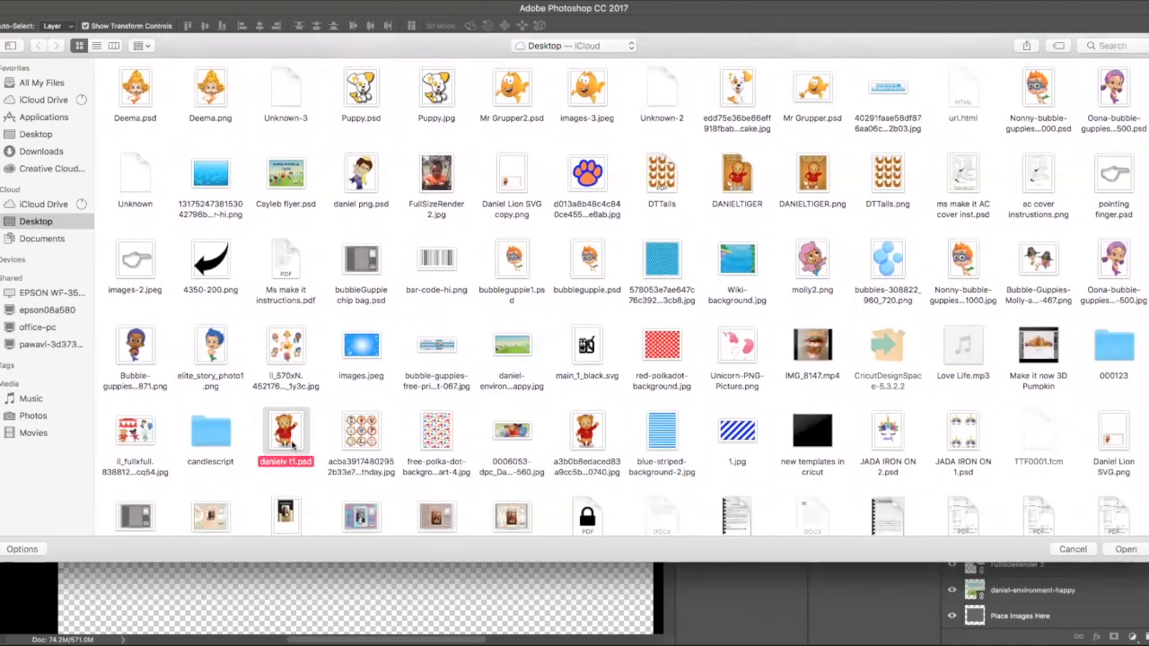
left_click(1126, 549)
left_click_drag(303, 462, 309, 420)
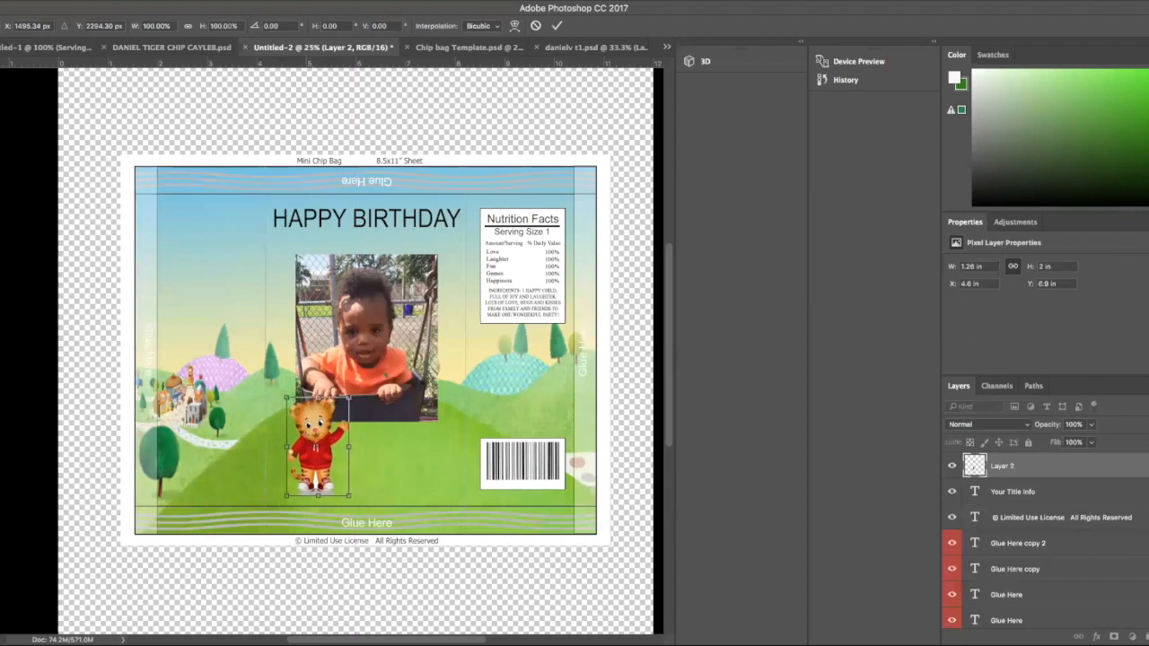
Commit the small tiger's transform at about X 4.6 in, Y 6.9 in, overlapping the photo's lower edge.
left_click(58, 1)
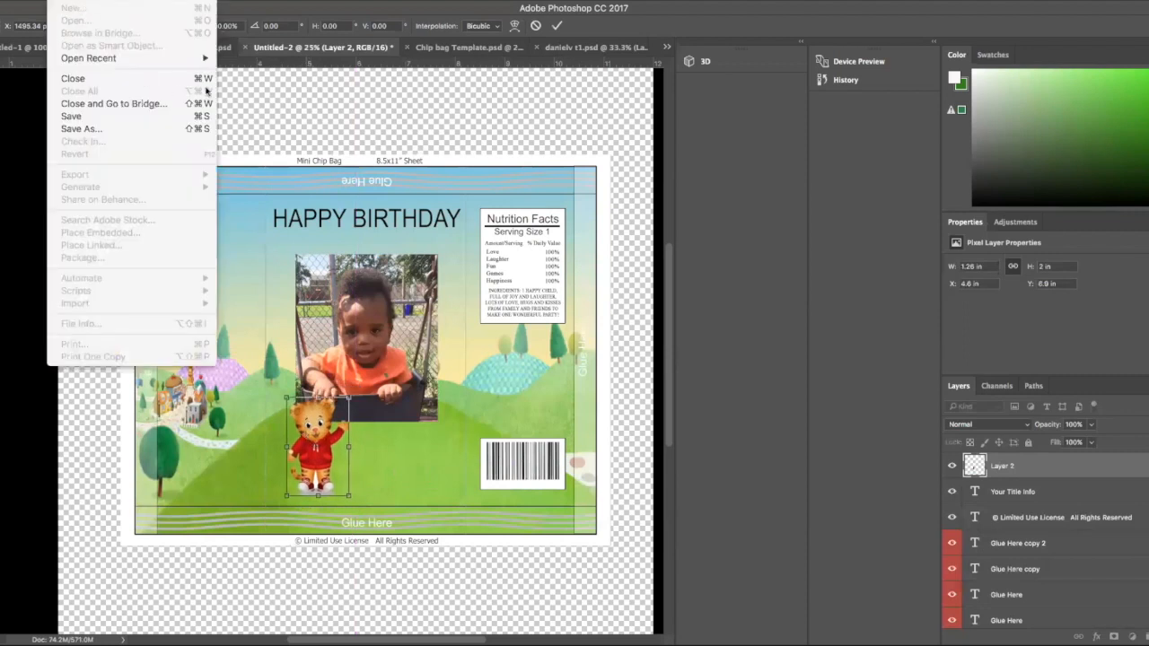
left_click(274, 111)
left_click(58, 1)
left_click(356, 201)
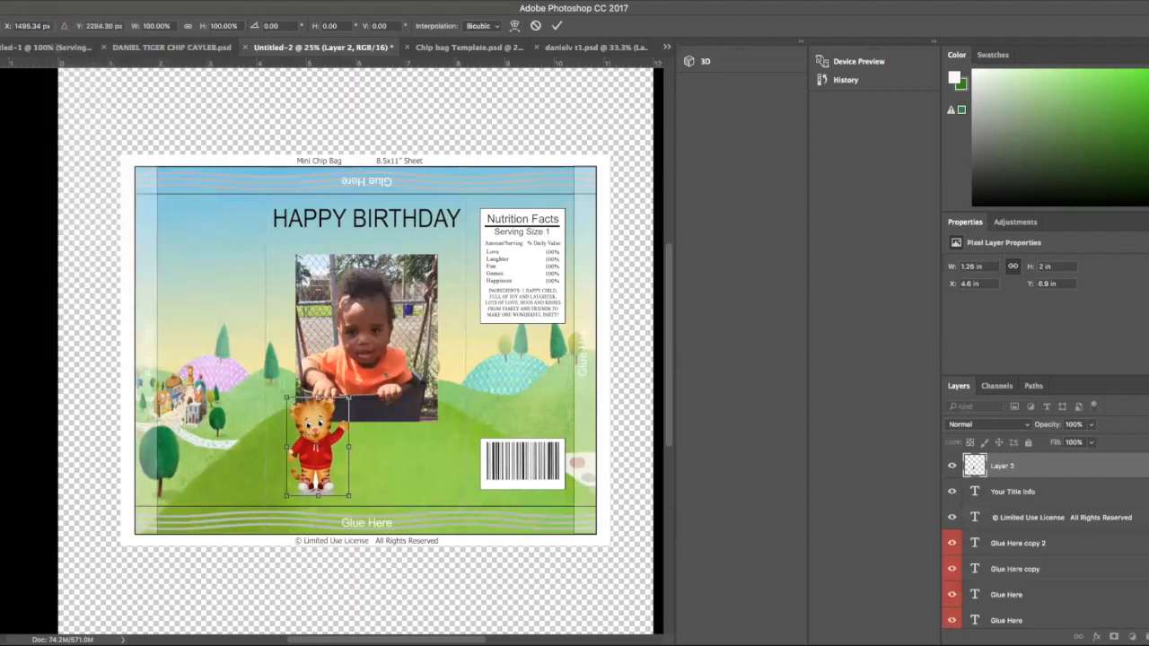
left_click(557, 29)
left_click_drag(310, 453, 319, 442)
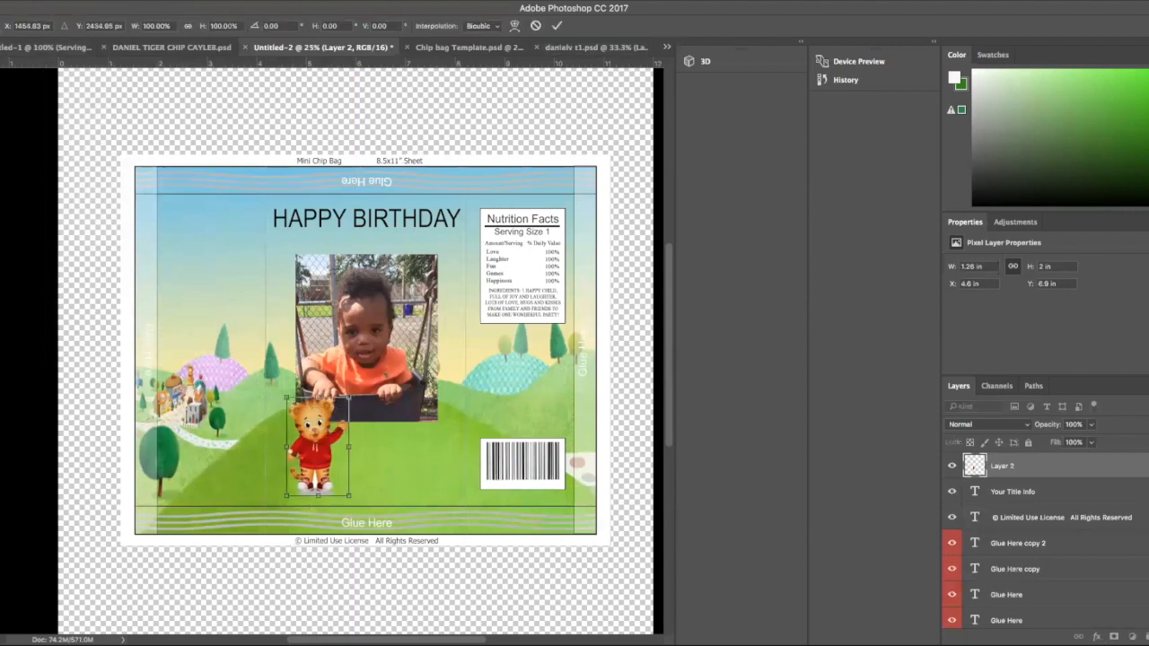
left_click(58, 1)
left_click(57, 1)
left_click(557, 25)
Place the Daniel Tiger image a3b0b8edaced83a9cc5b352168320740.jpg from the Desktop as a linked file on the chip bag.
left_click(58, 1)
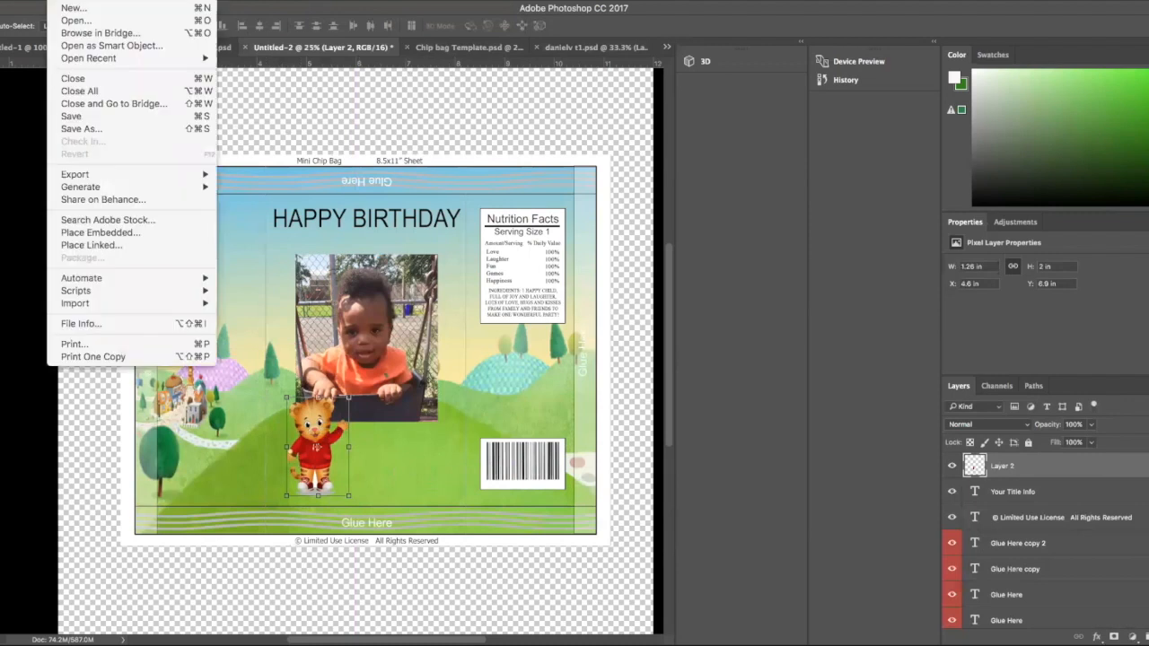
left_click(90, 245)
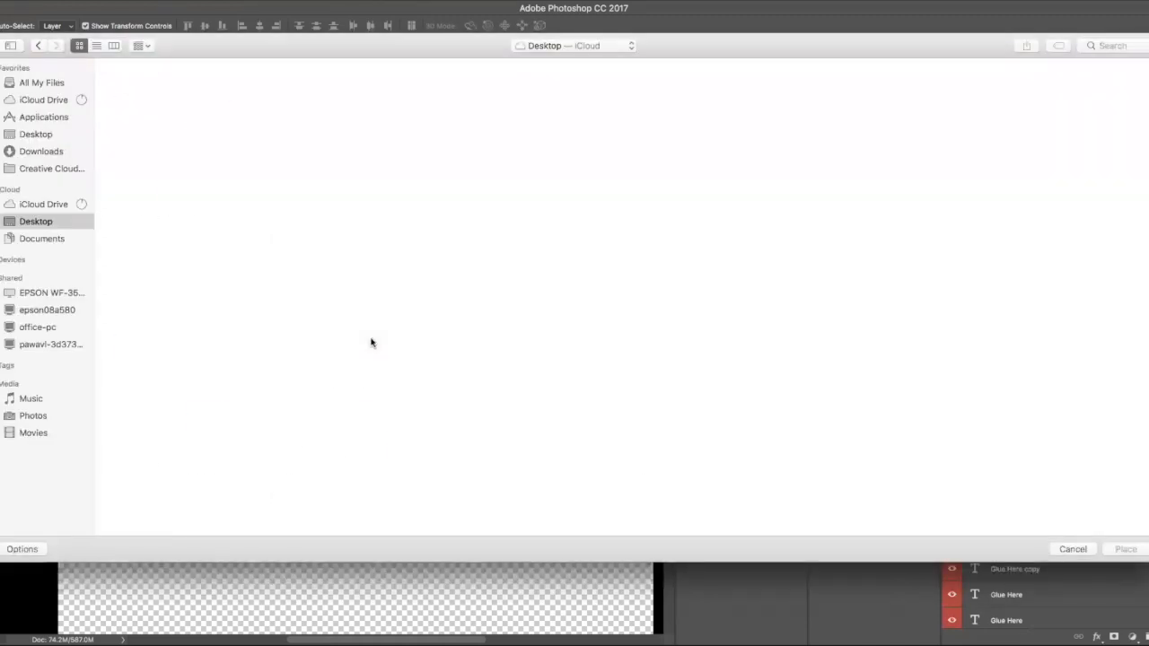
scroll(372, 341, "down", 4)
scroll(371, 344, "down", 4)
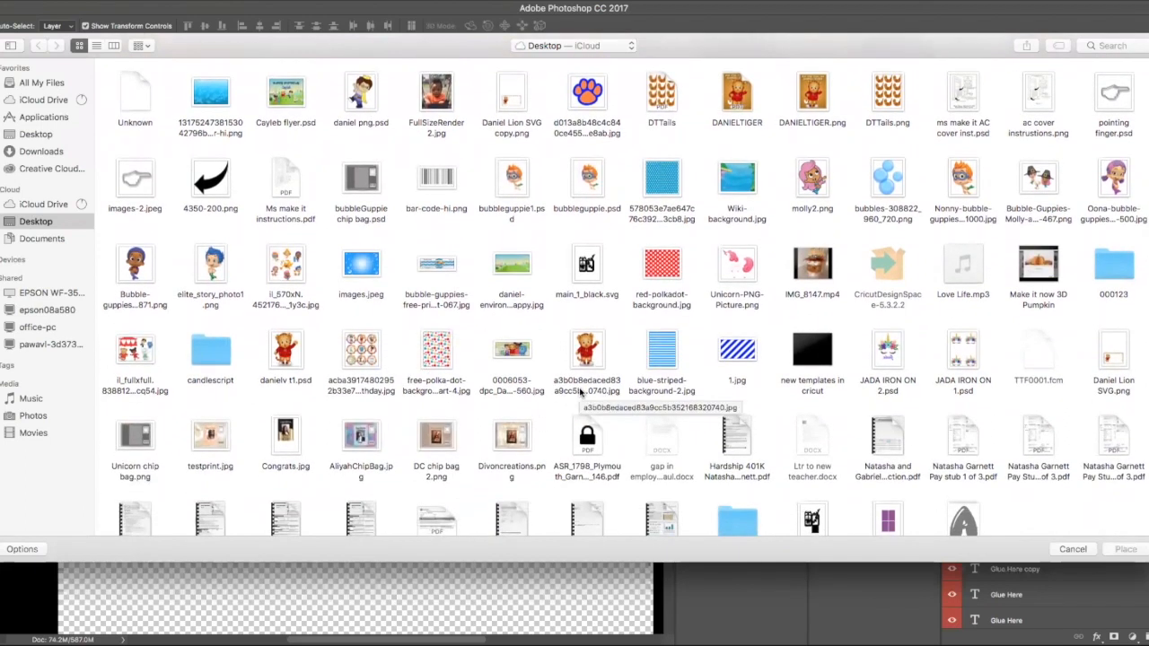
left_click(591, 368)
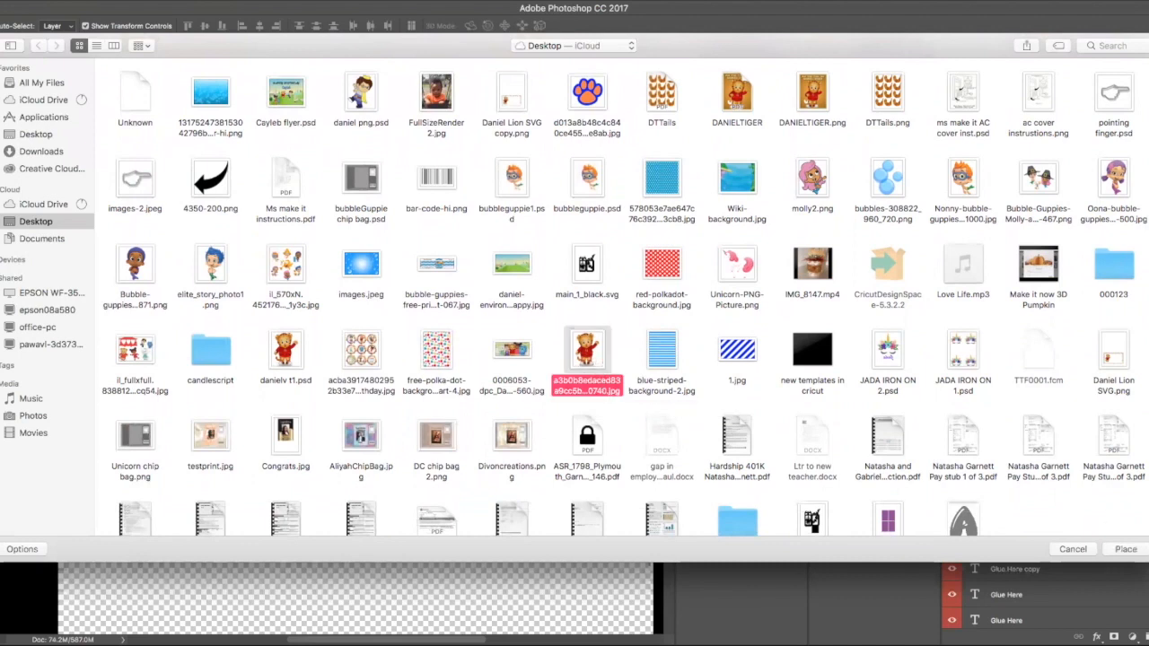
left_click(1127, 550)
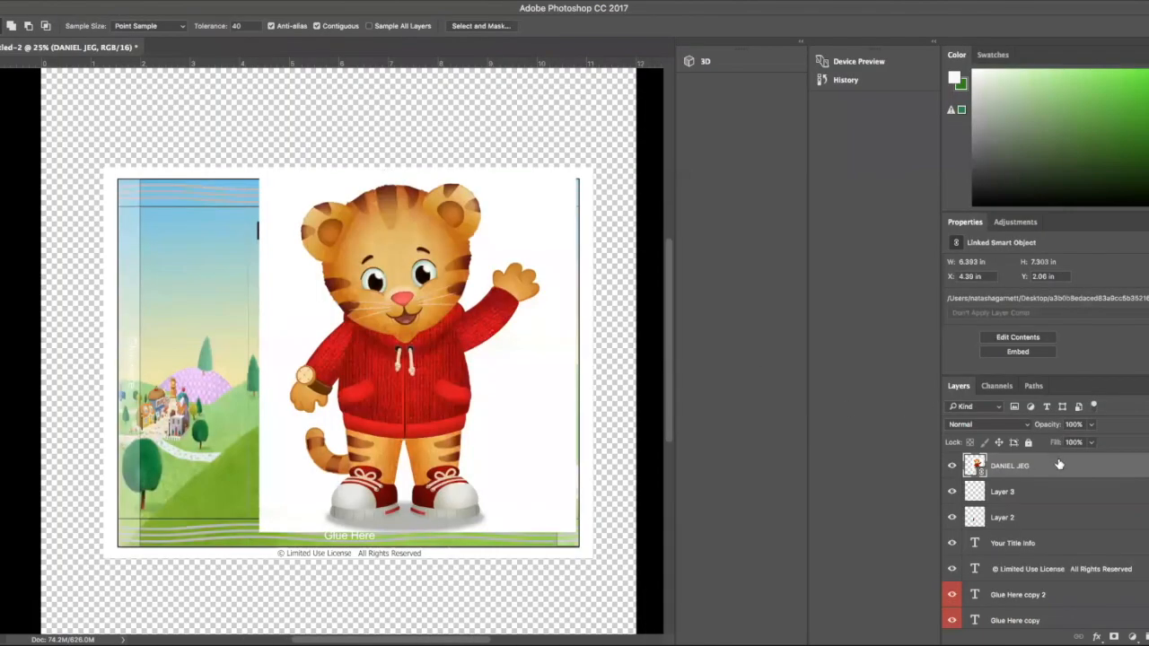
Open the linked DANIEL JEG layer's contents for editing as a separate document.
right_click(1059, 465)
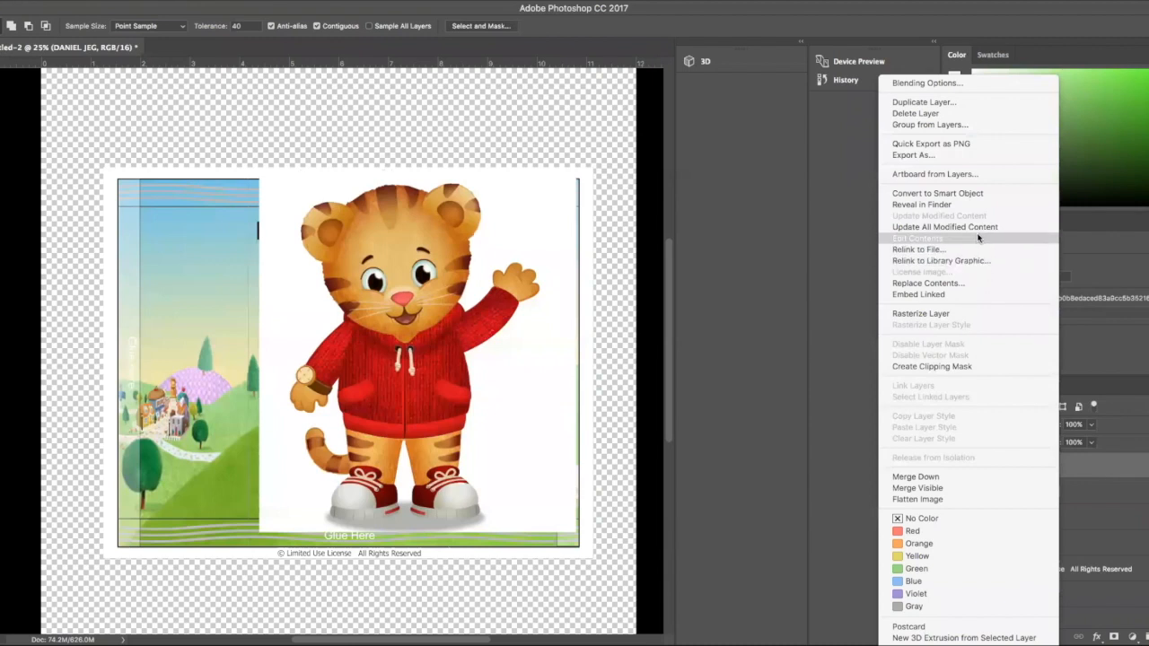
left_click(1099, 465)
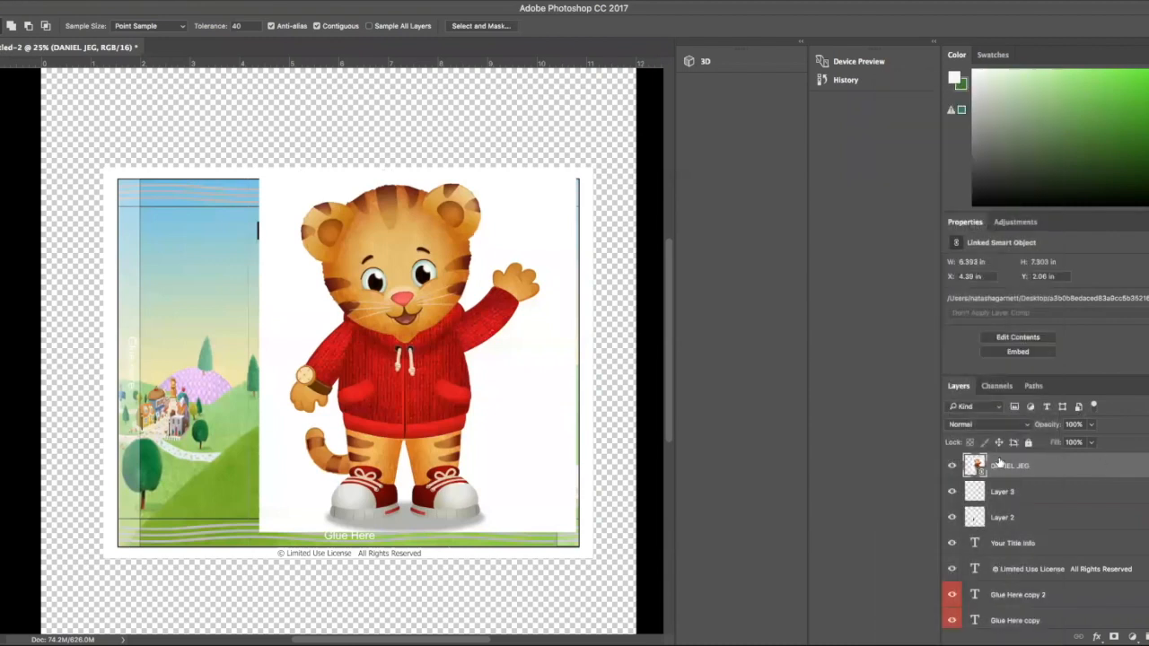
right_click(1102, 465)
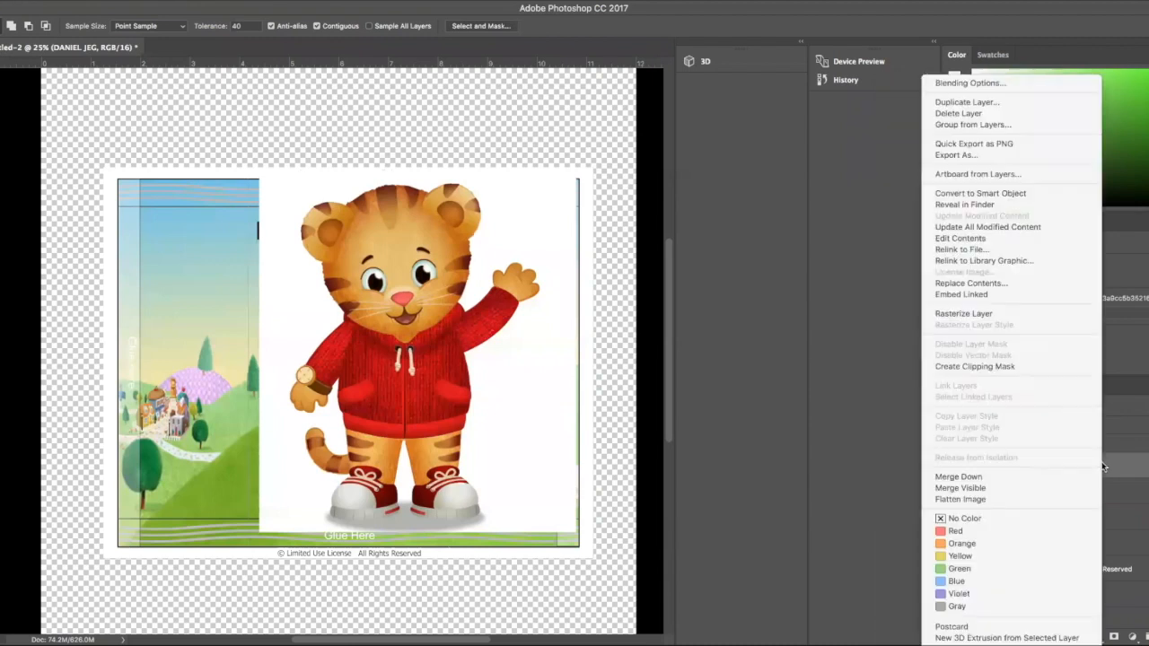
left_click(974, 242)
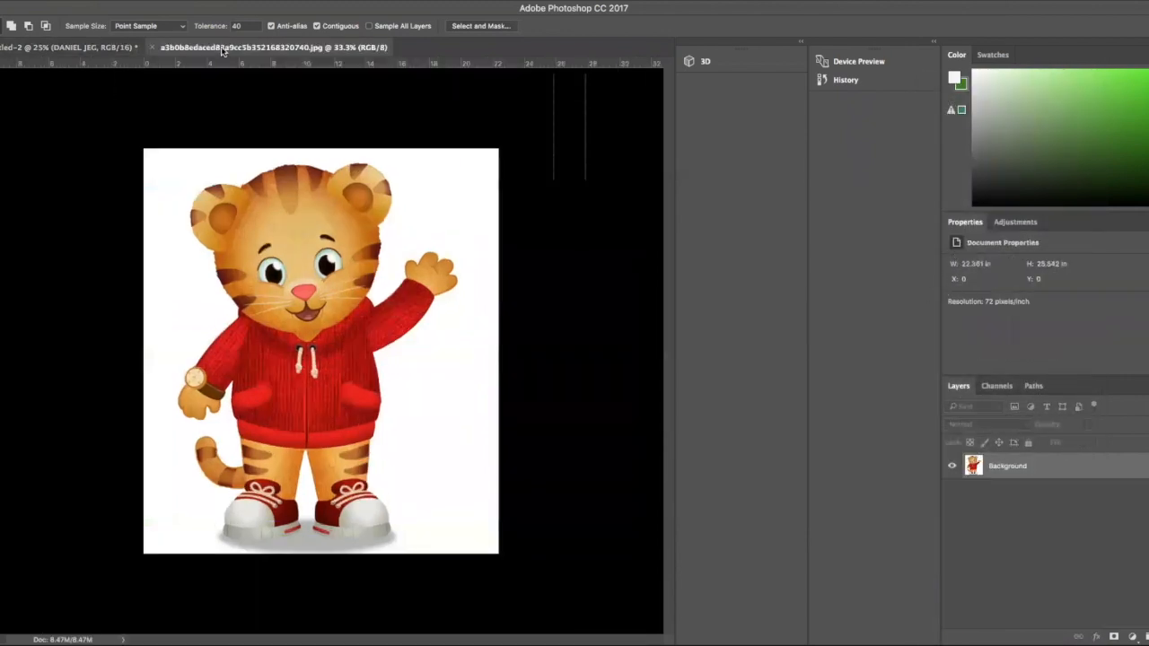
left_click(72, 47)
left_click(174, 48)
Unlock the Background layer, delete the white backdrop around the tiger with the Magic Wand at tolerance 40, and deselect.
left_click(441, 221)
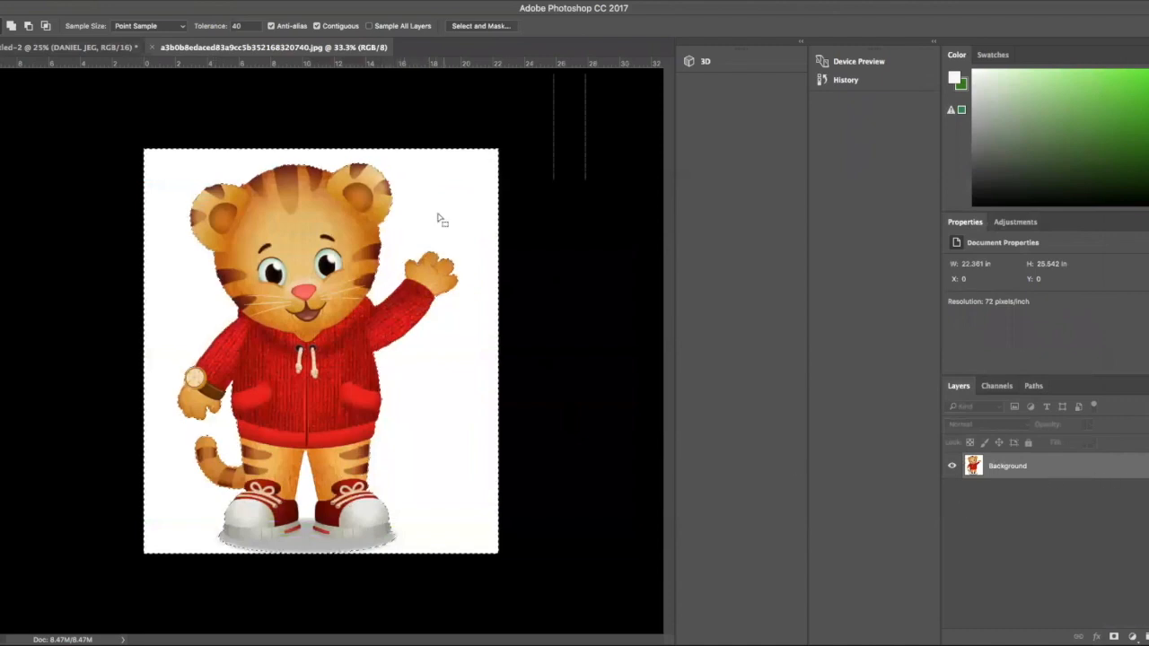
key("super+d")
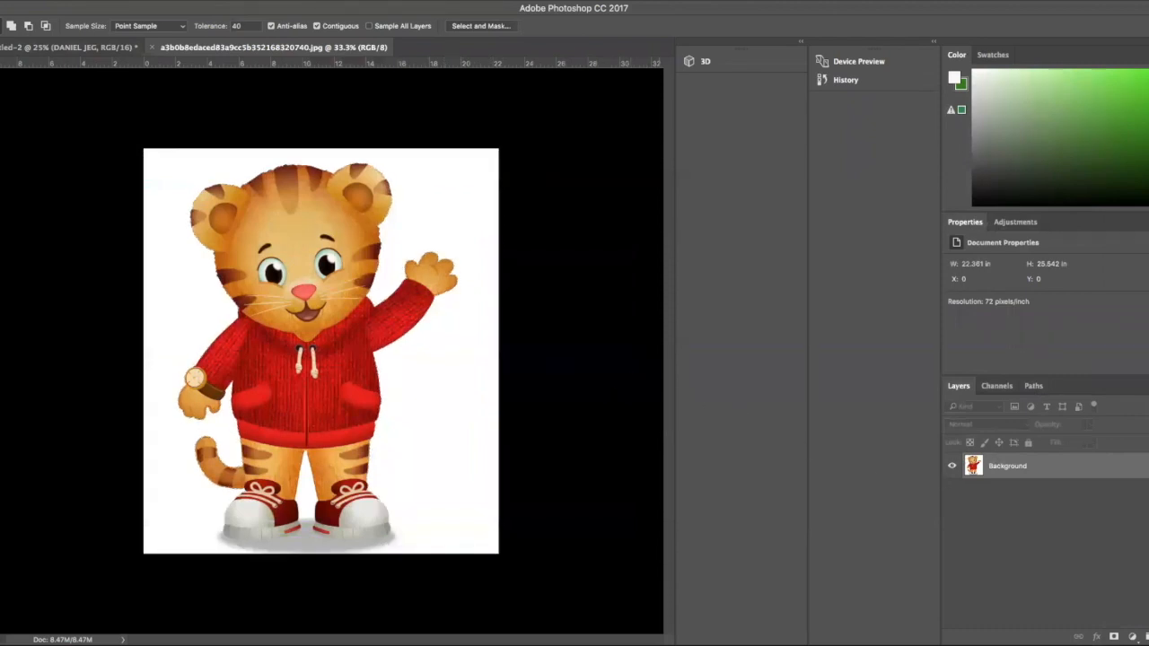
left_click(1148, 466)
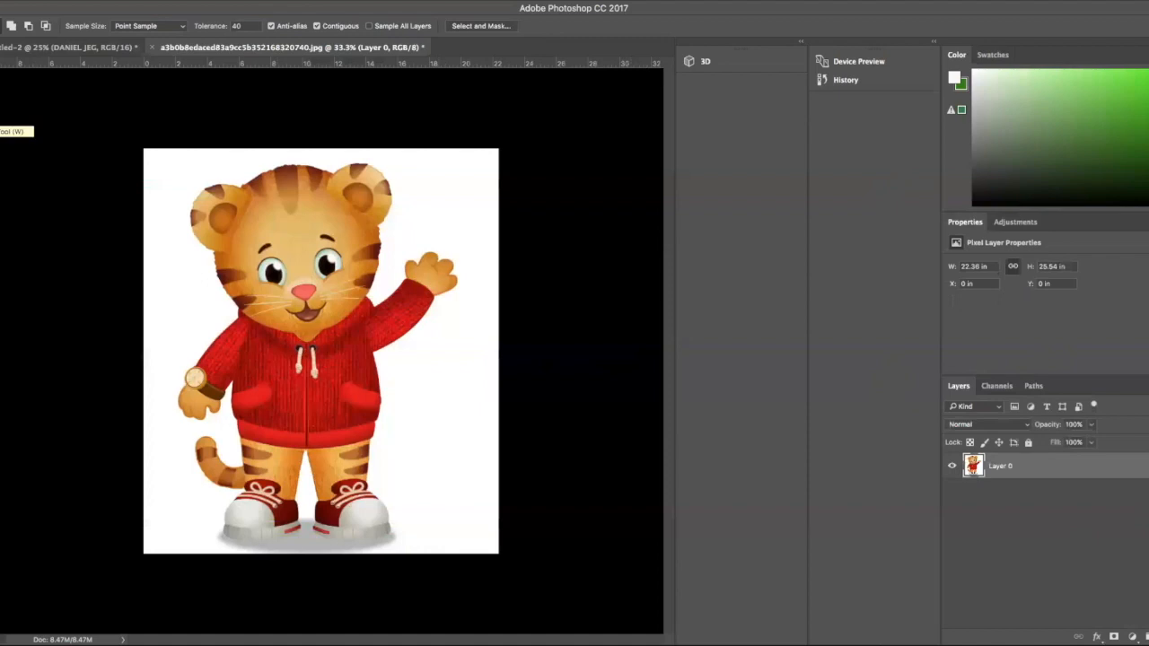
right_click(0, 117)
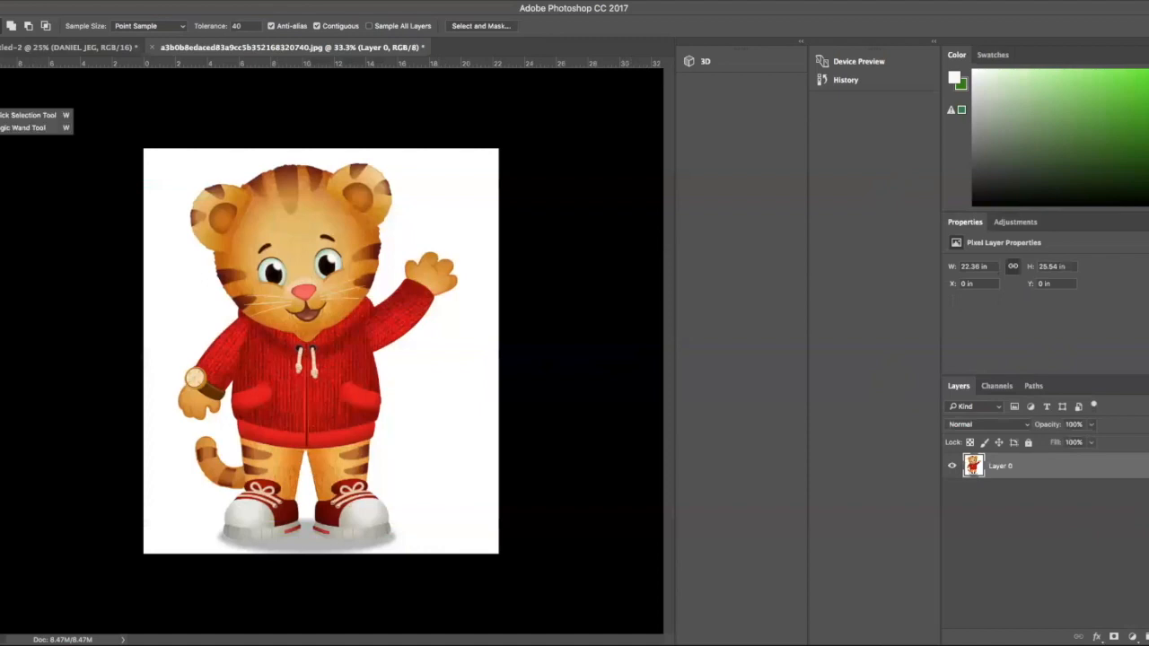
left_click(36, 131)
left_click(163, 177)
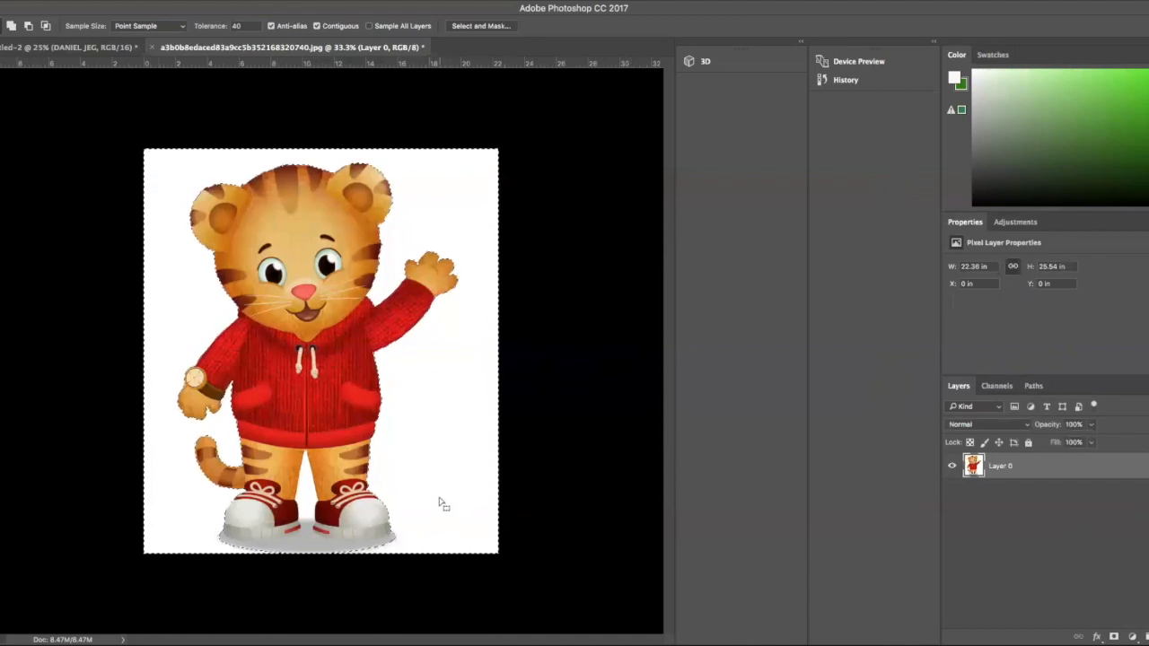
key("Delete")
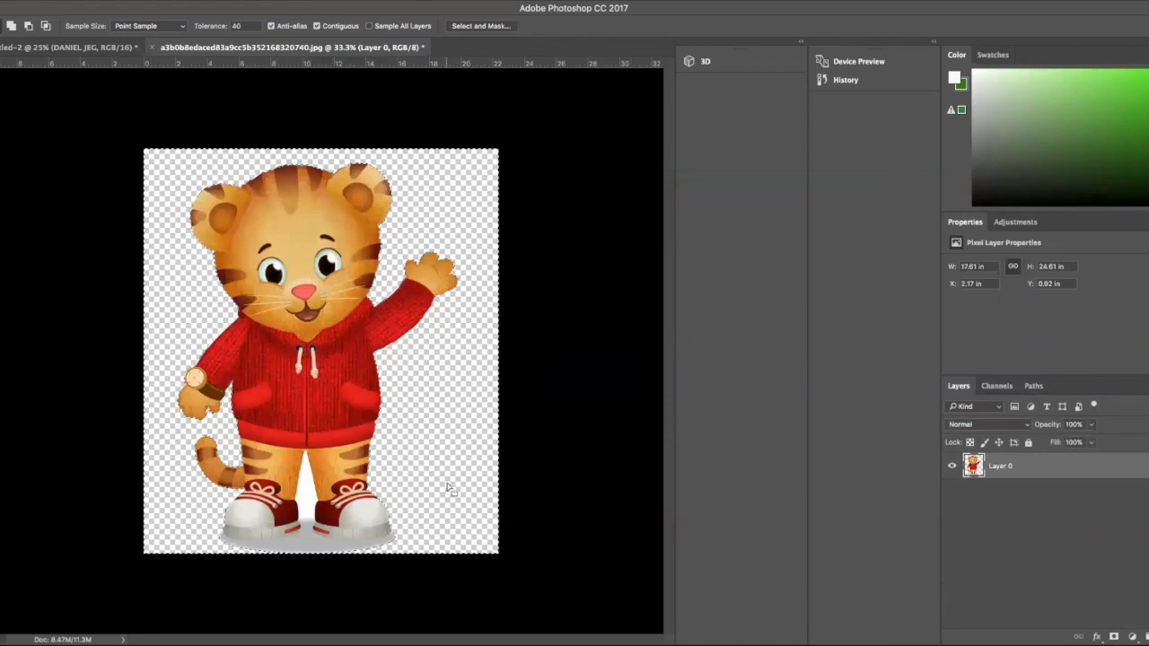
left_click(227, 1)
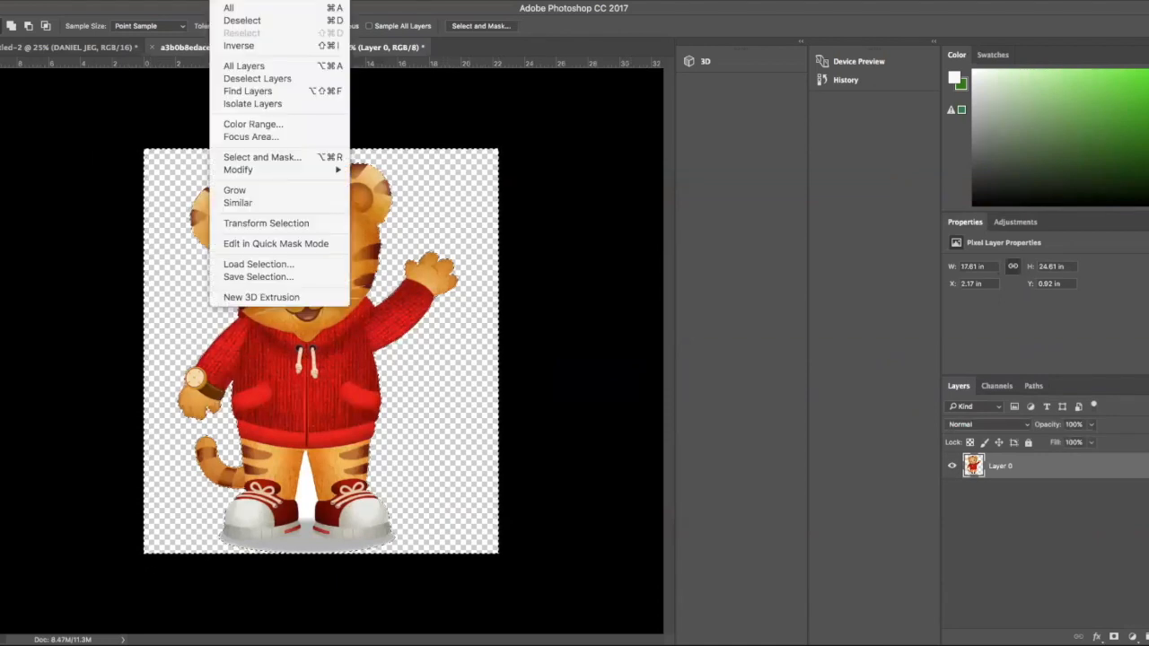
left_click(244, 22)
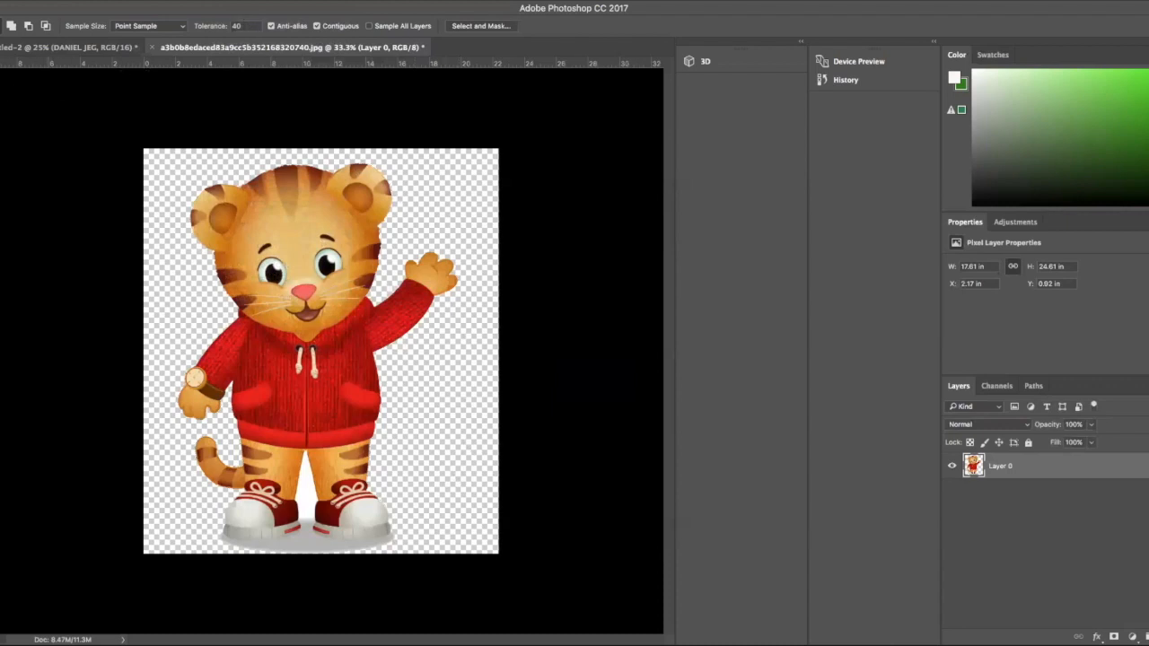
Move the cut-out tiger into the chip bag document as a new layer and position it over the bag's left side.
key("v")
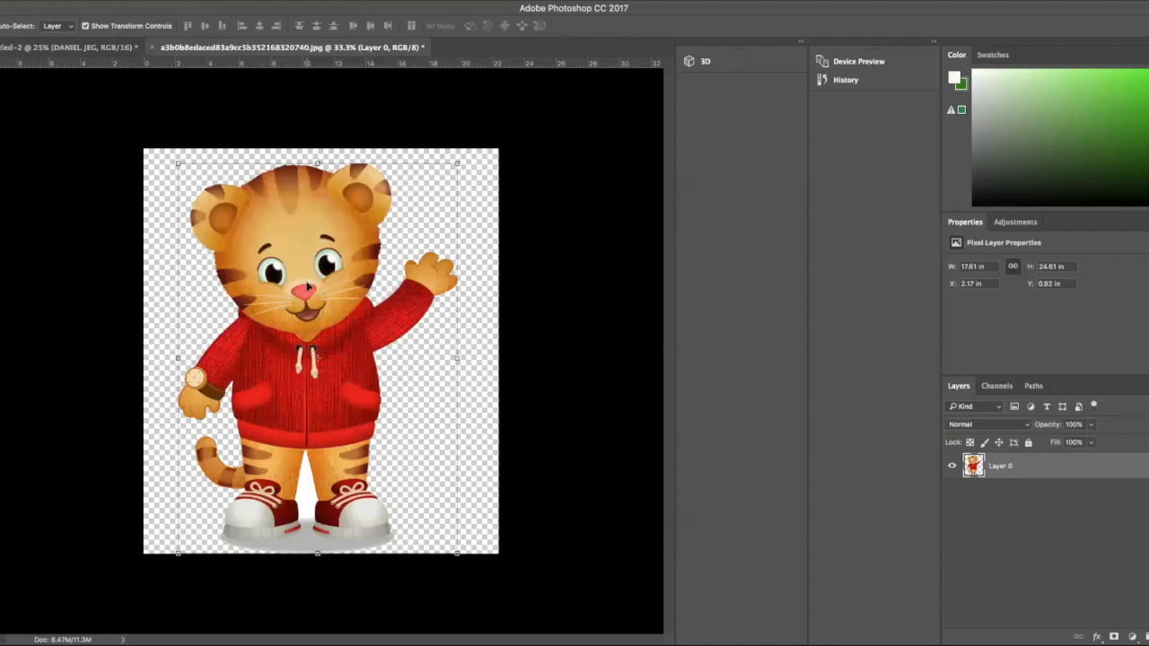
left_click_drag(308, 286, 110, 52)
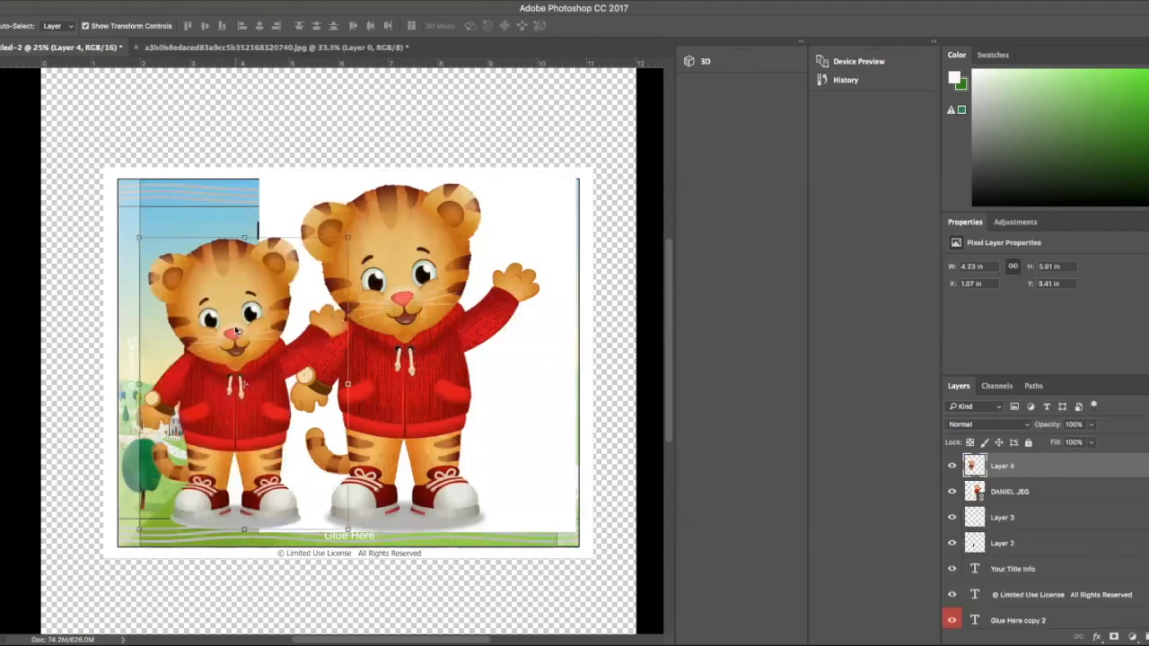
left_click_drag(258, 292, 206, 295)
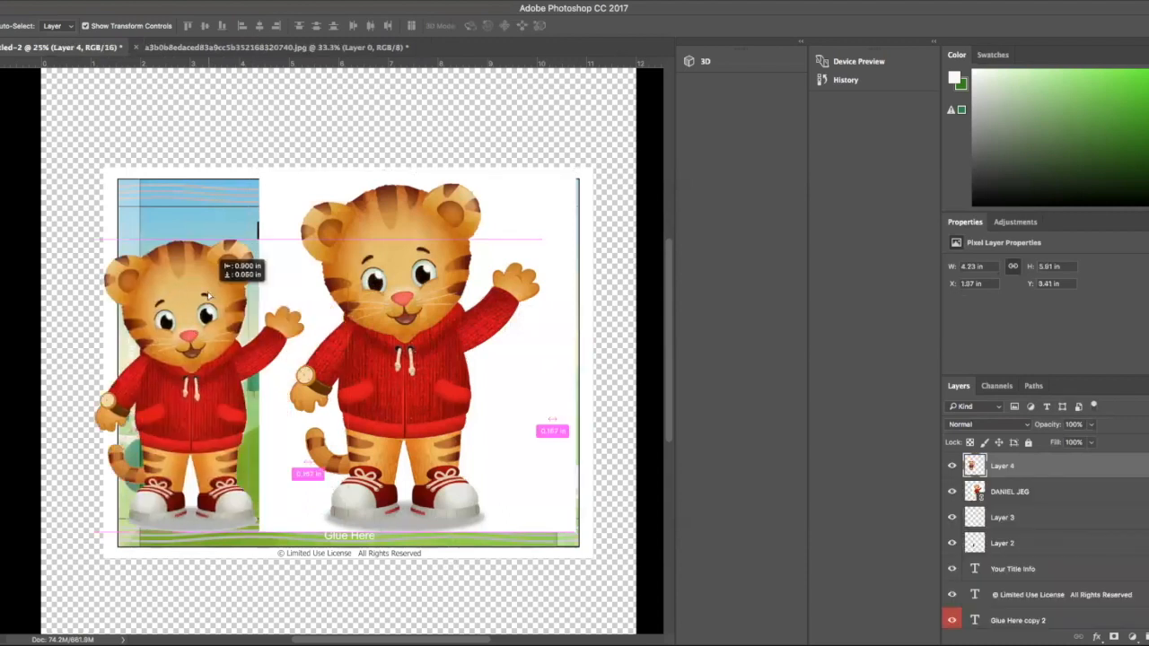
Delete the linked DANIEL JEG layer with the white background from the chip bag.
left_click(525, 210)
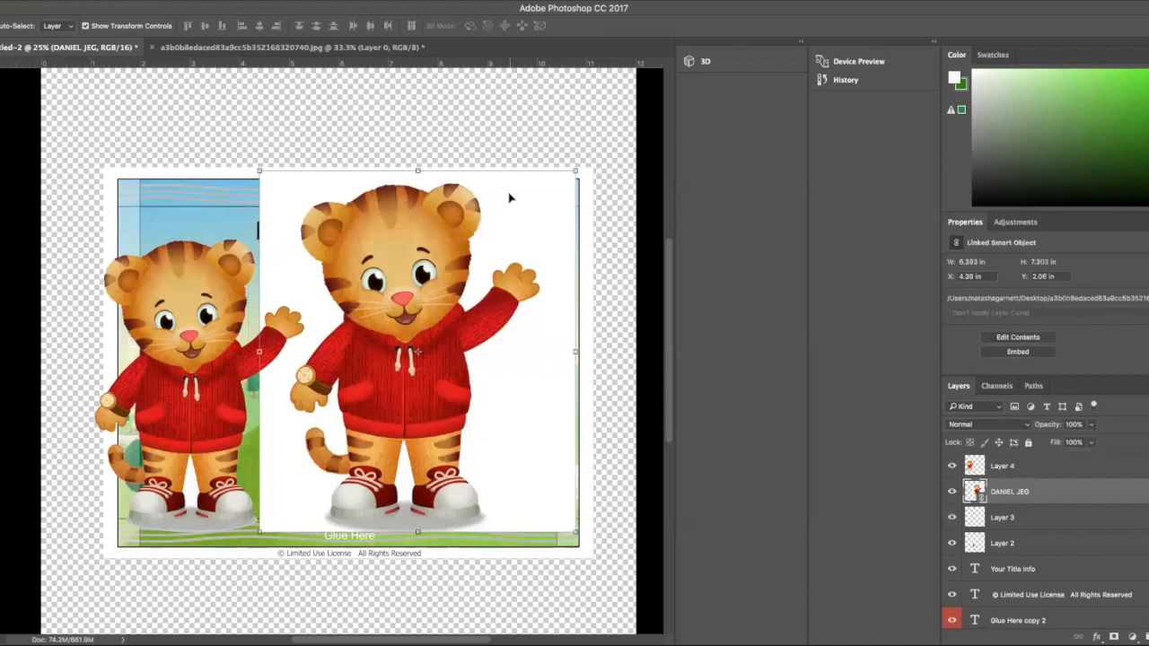
key("Delete")
scroll(512, 199, "down", 2)
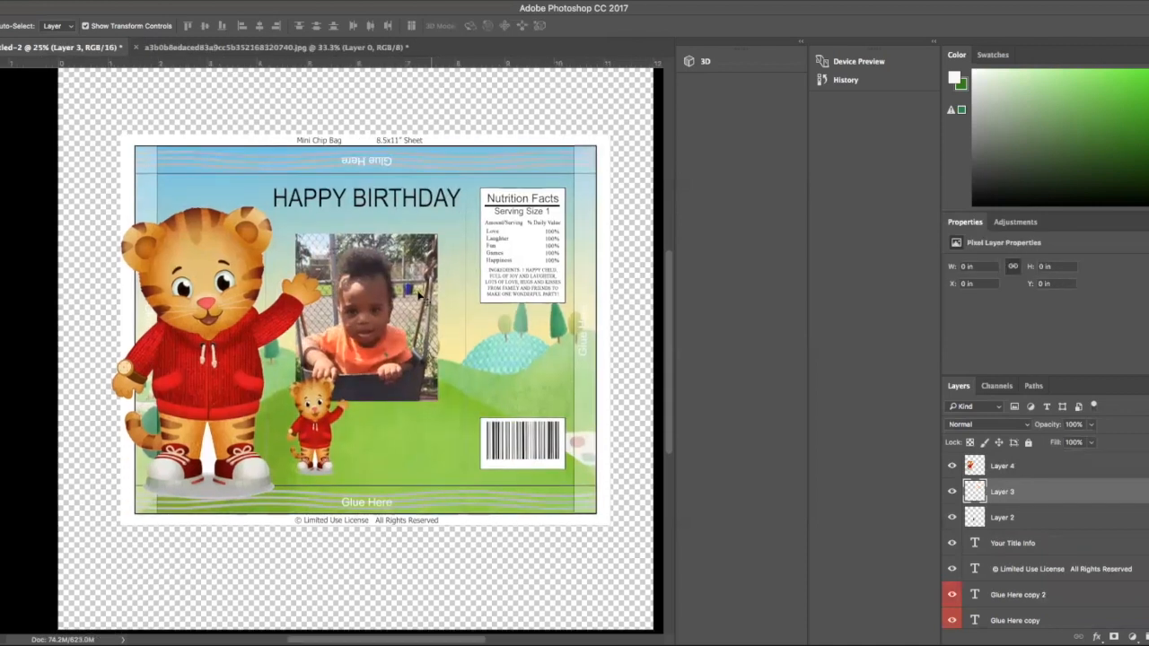
Shift the large cut-out tiger around the bag's left side and delete its layer, Layer 4.
left_click_drag(258, 361, 327, 325)
left_click_drag(302, 334, 264, 335)
scroll(263, 337, "up", 1)
key("Delete")
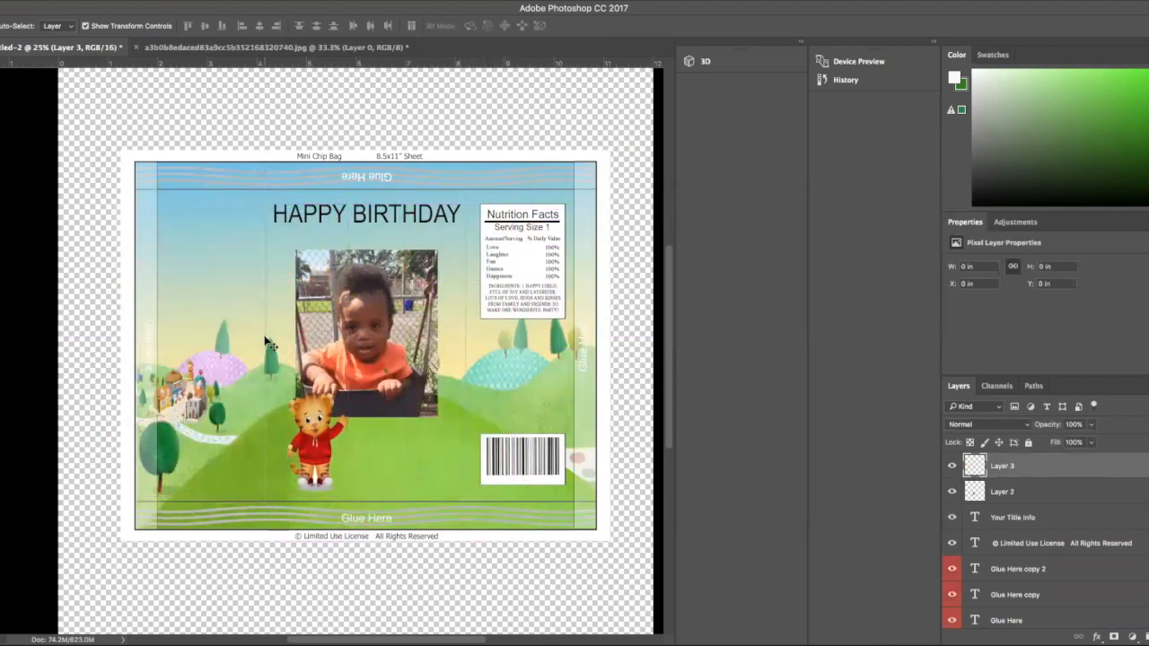
Move the small tiger on Layer 2 outward to about X 4.15 in, Y 7.11 in, below the photo's lower-left corner.
scroll(267, 341, "up", 10)
scroll(280, 321, "down", 10)
left_click_drag(318, 418, 297, 431)
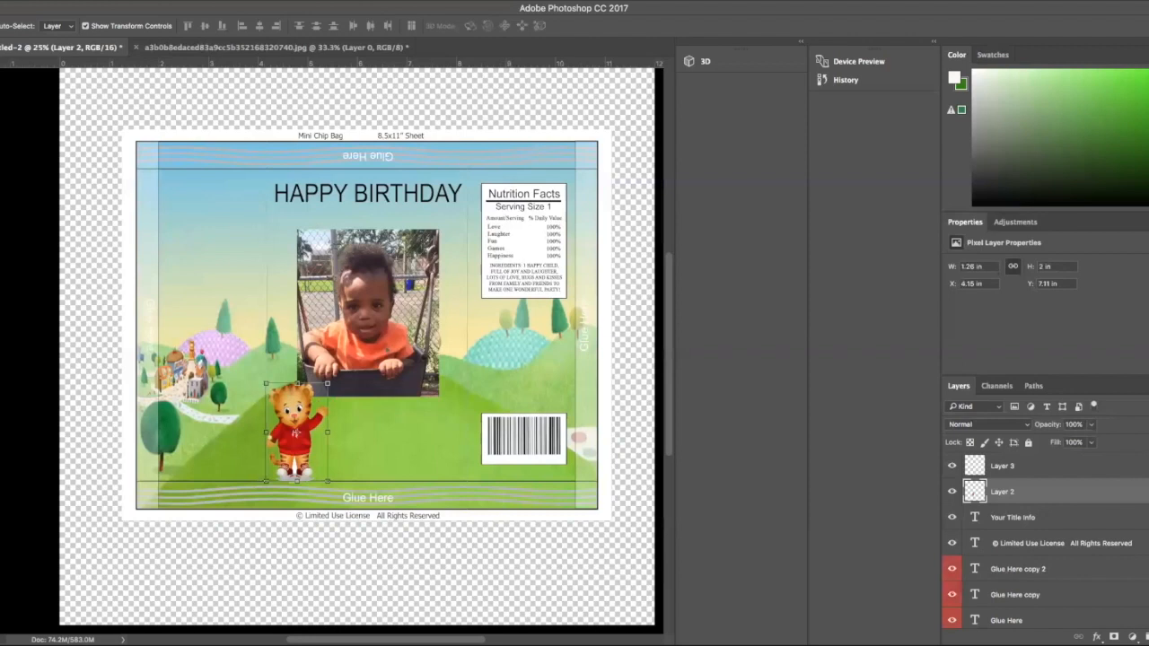
Place the daniel png.psd character image from the Desktop folder into the chip bag as a linked object.
left_click(59, 1)
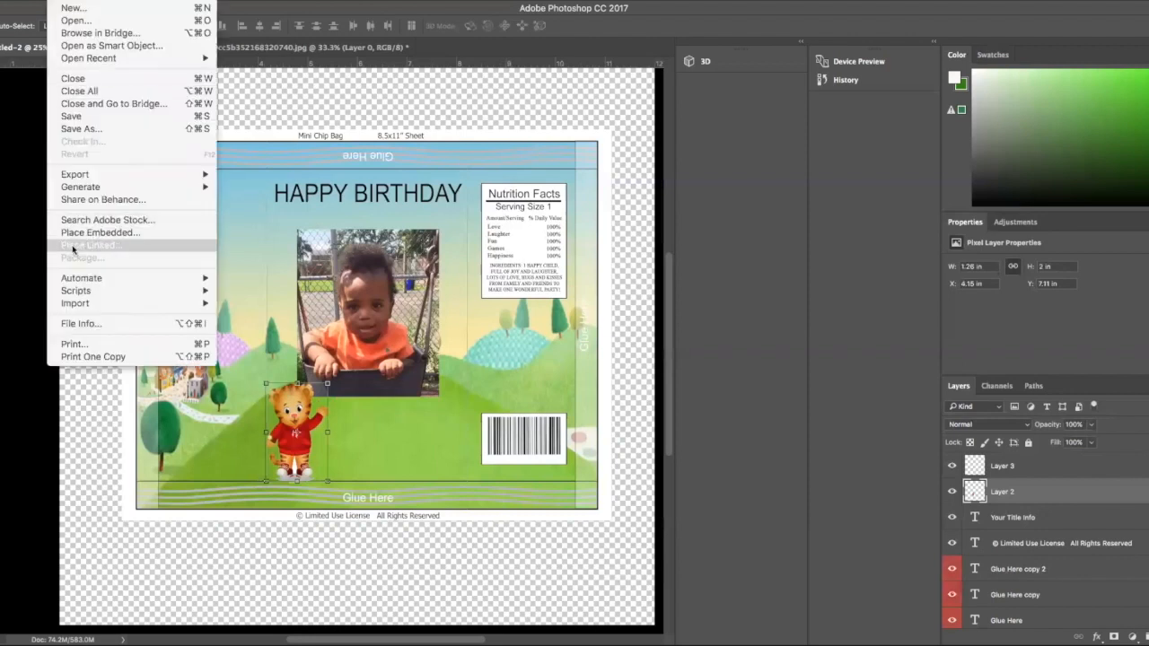
left_click(105, 252)
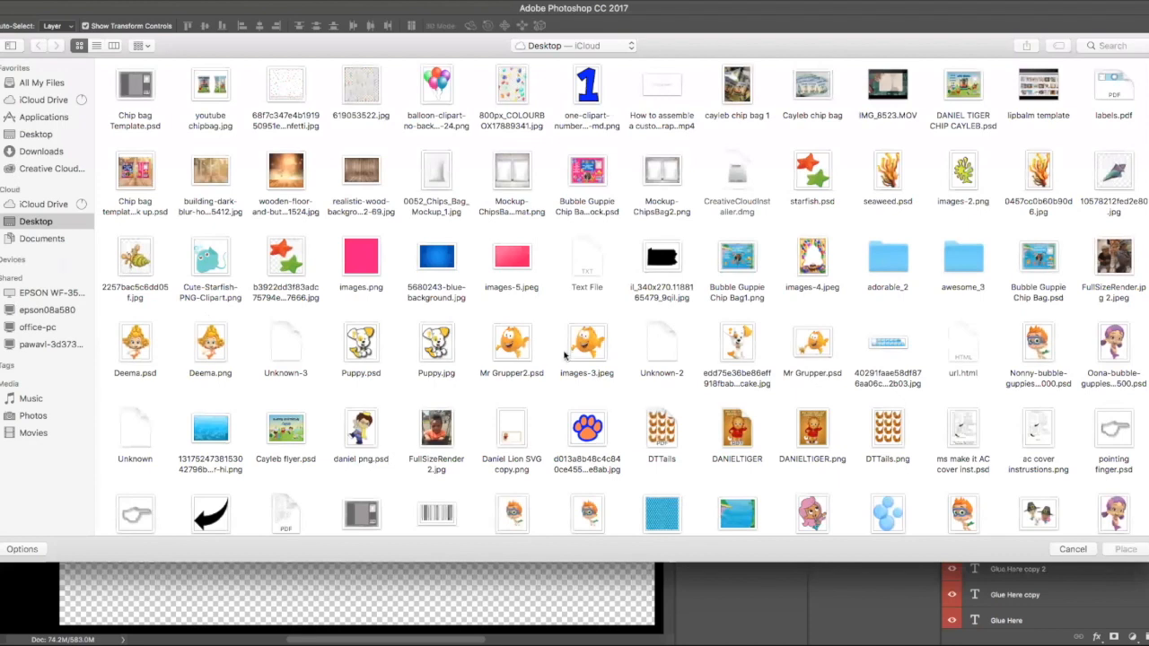
scroll(563, 355, "down", 10)
scroll(564, 356, "down", 3)
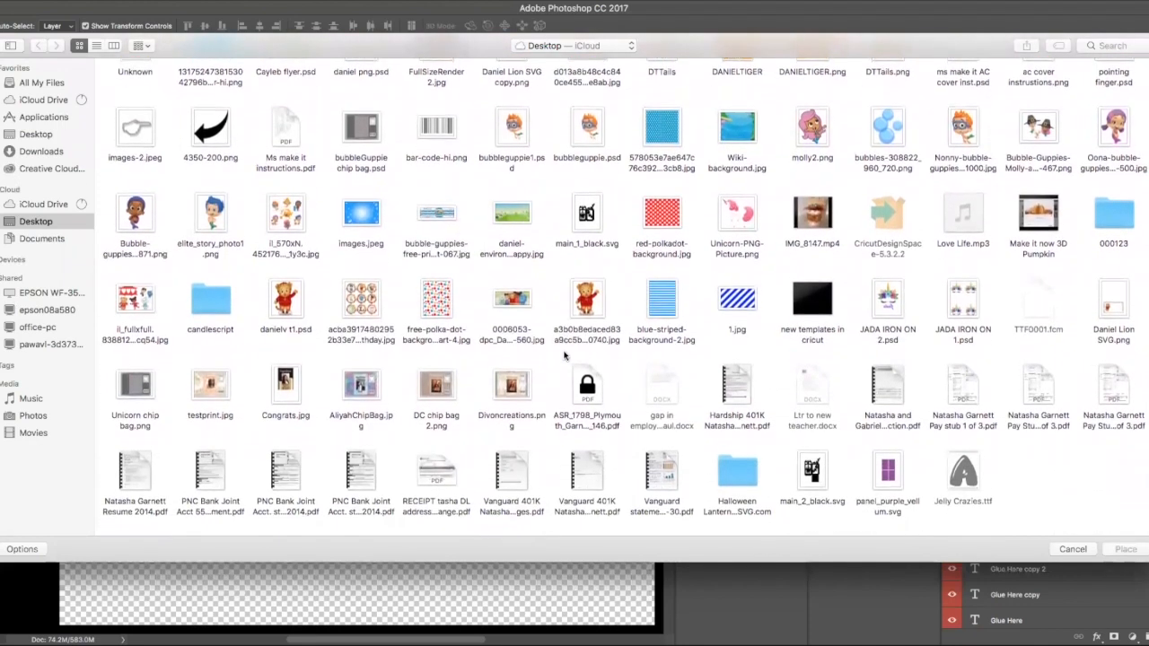
scroll(373, 102, "up", 3)
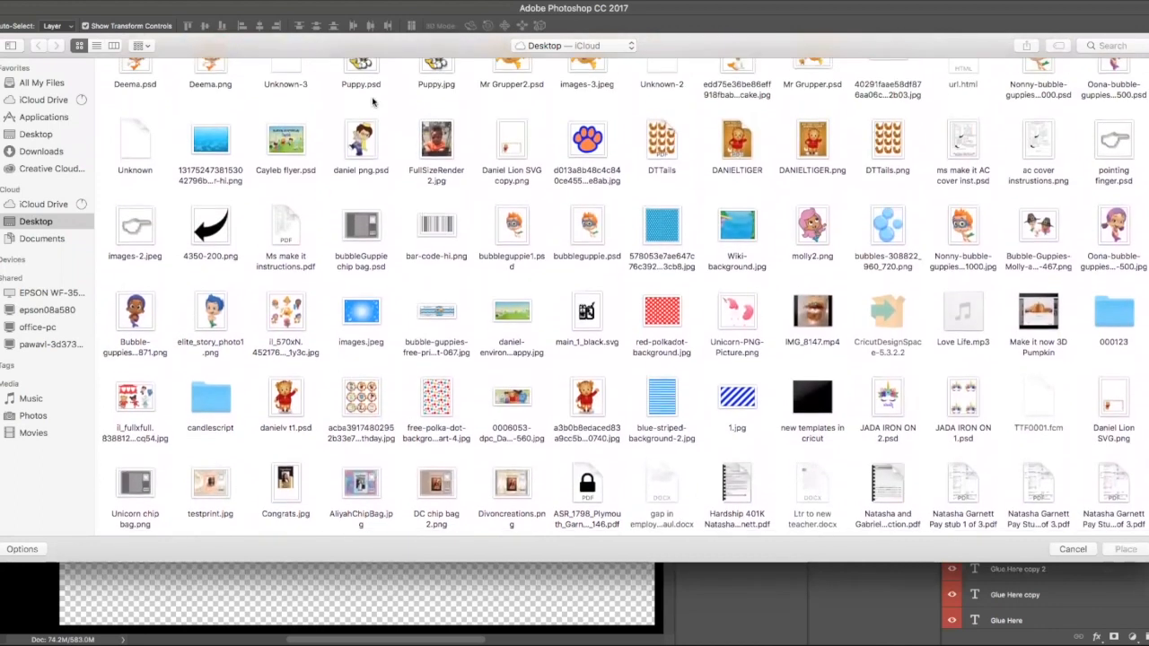
scroll(372, 101, "up", 1)
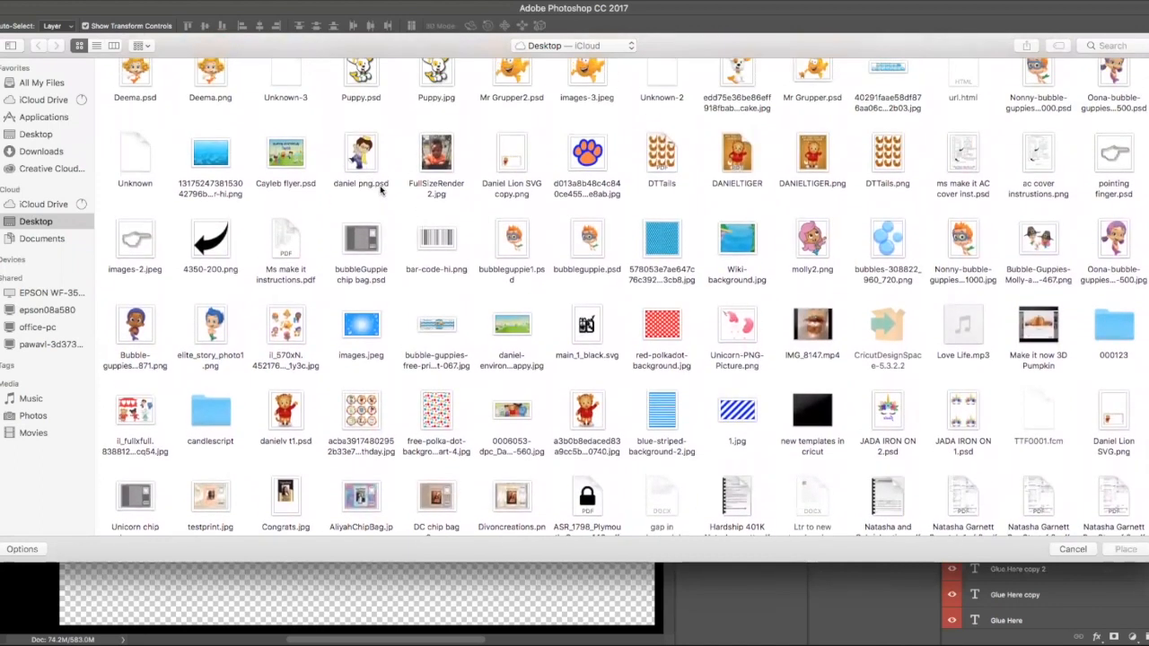
left_click(380, 186)
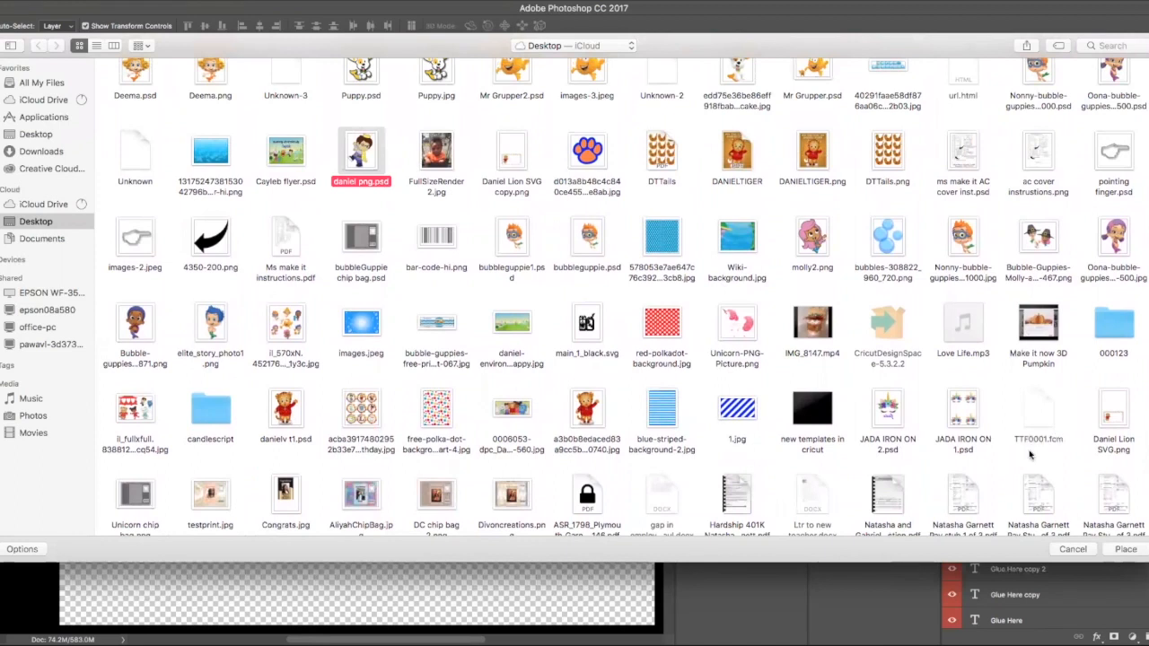
left_click(1129, 548)
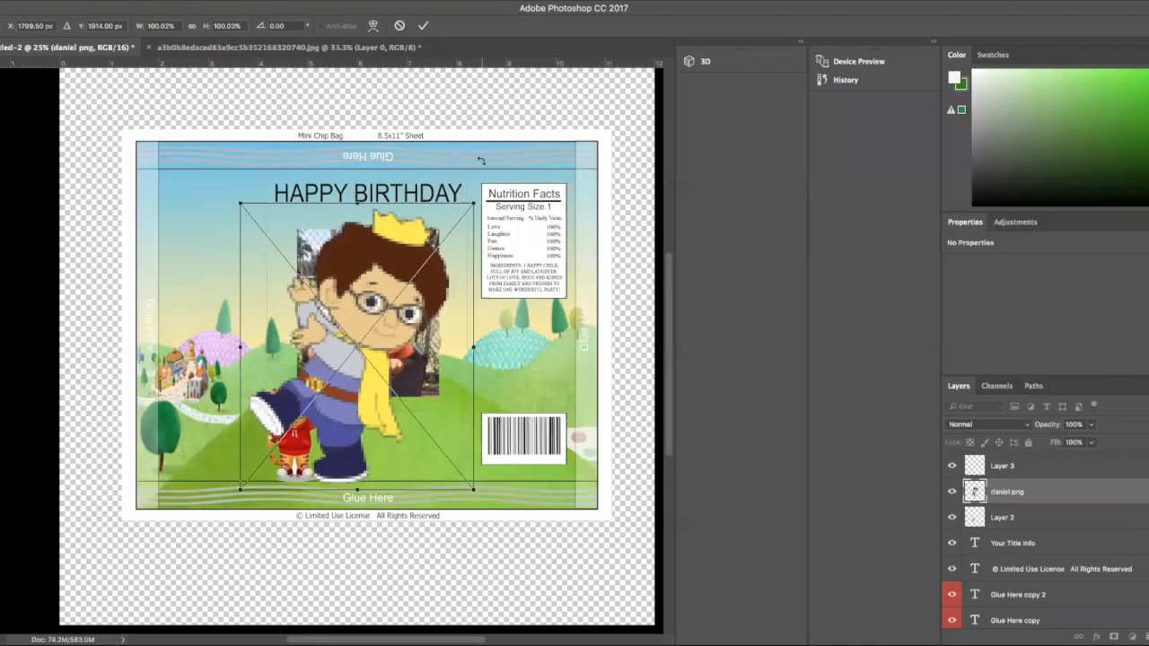
Scale the placed prince character to about 34.5% below the photo's lower-right corner, and nudge the tiger to about X 4.17 in, Y 7.12 in.
scroll(481, 160, "right", 2)
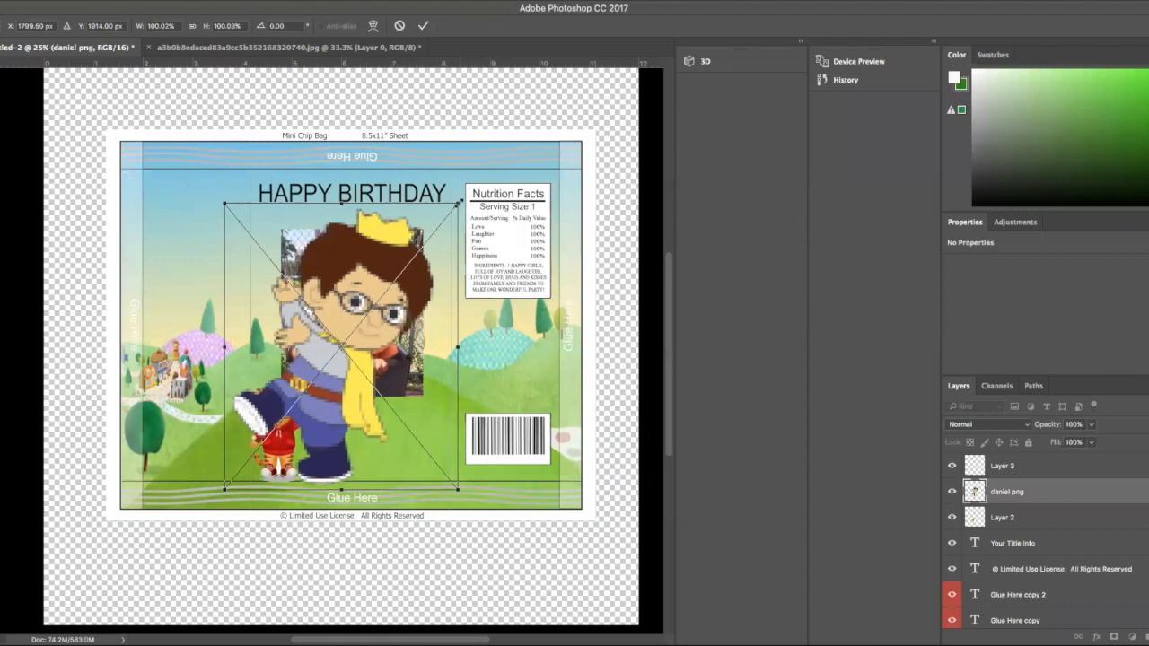
left_click_drag(458, 205, 343, 344)
left_click_drag(270, 422, 416, 425)
left_click_drag(488, 349, 464, 374)
left_click_drag(423, 422, 442, 406)
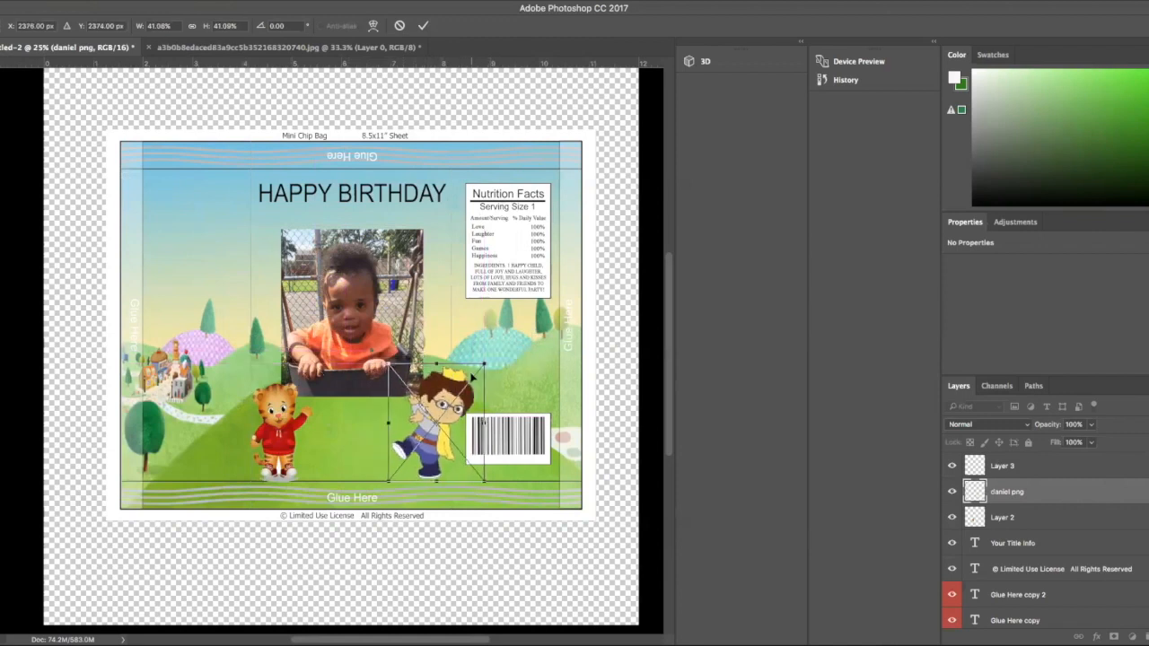
left_click_drag(484, 366, 467, 380)
mouse_move(422, 414)
left_mouse_down()
mouse_move(313, 416)
mouse_move(436, 420)
mouse_move(423, 420)
left_mouse_up()
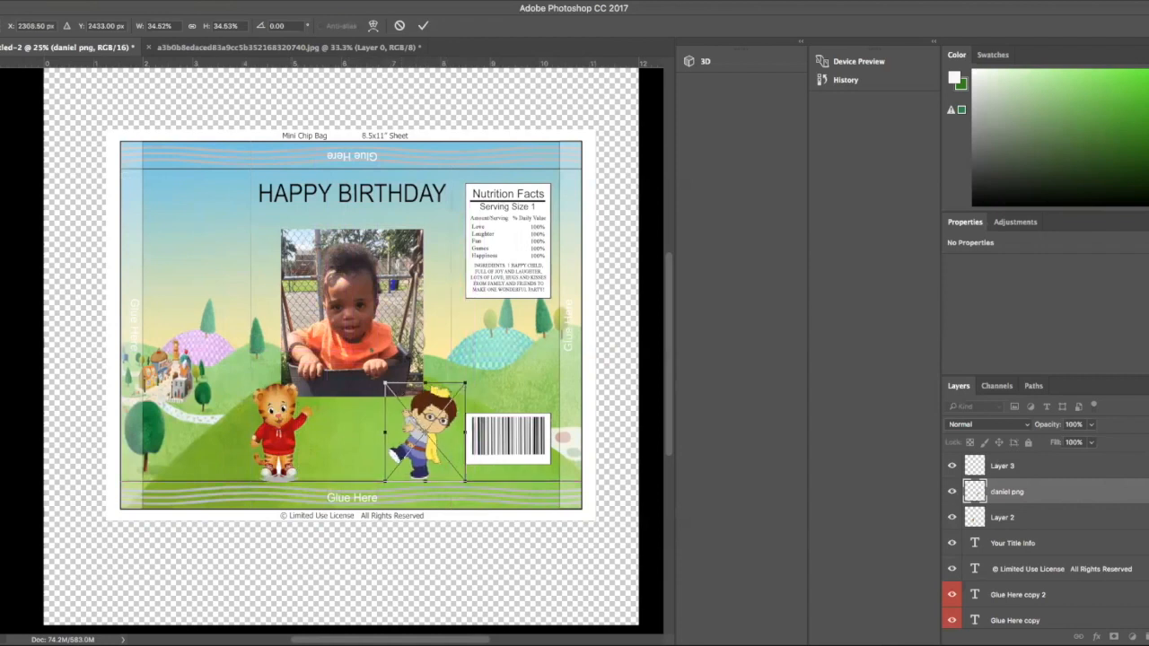
left_click(425, 29)
left_click(597, 178)
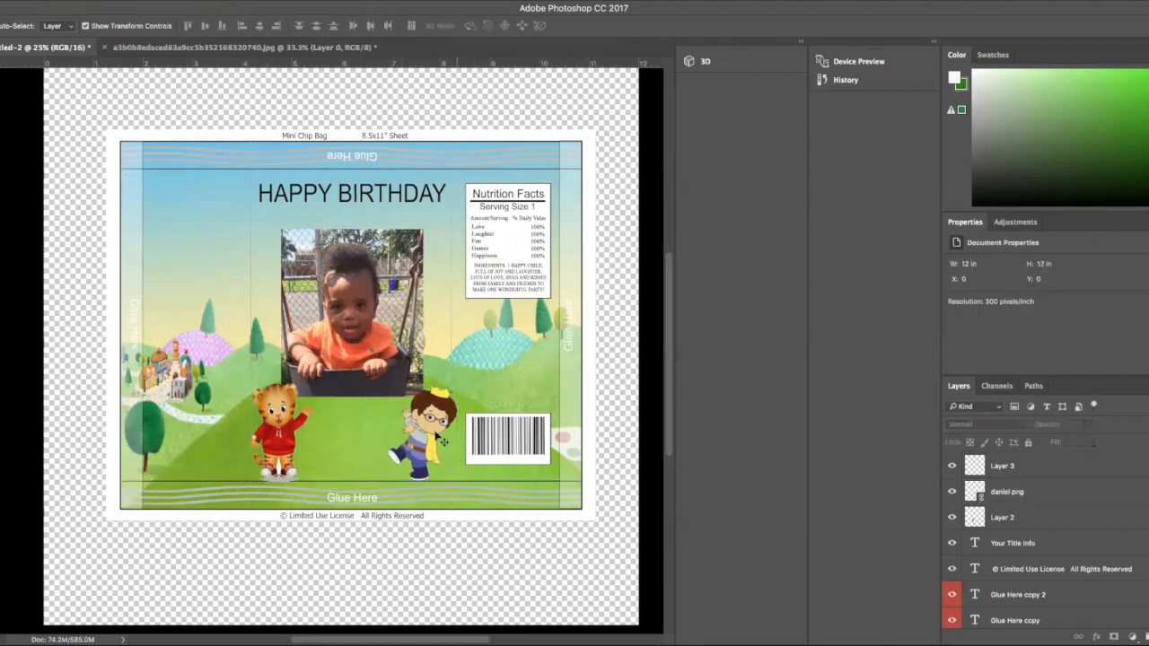
left_click_drag(290, 432, 293, 432)
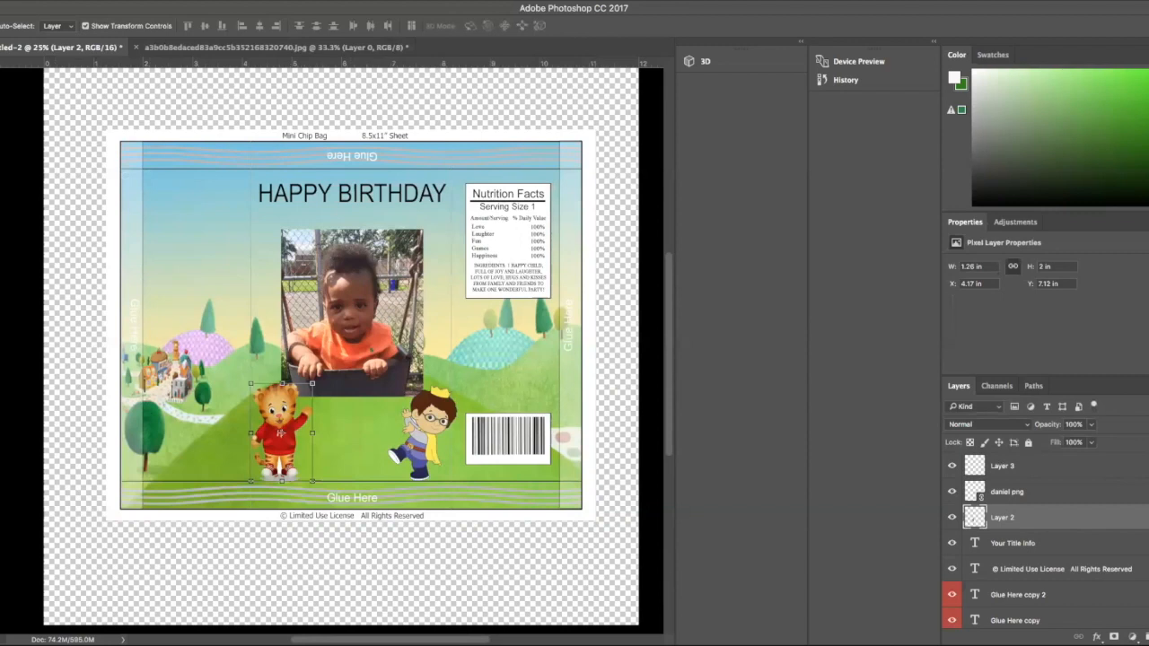
Add the child's first name in capitals as a horizontal Arial 58.33 pt text layer below the photo.
left_click(1, 321)
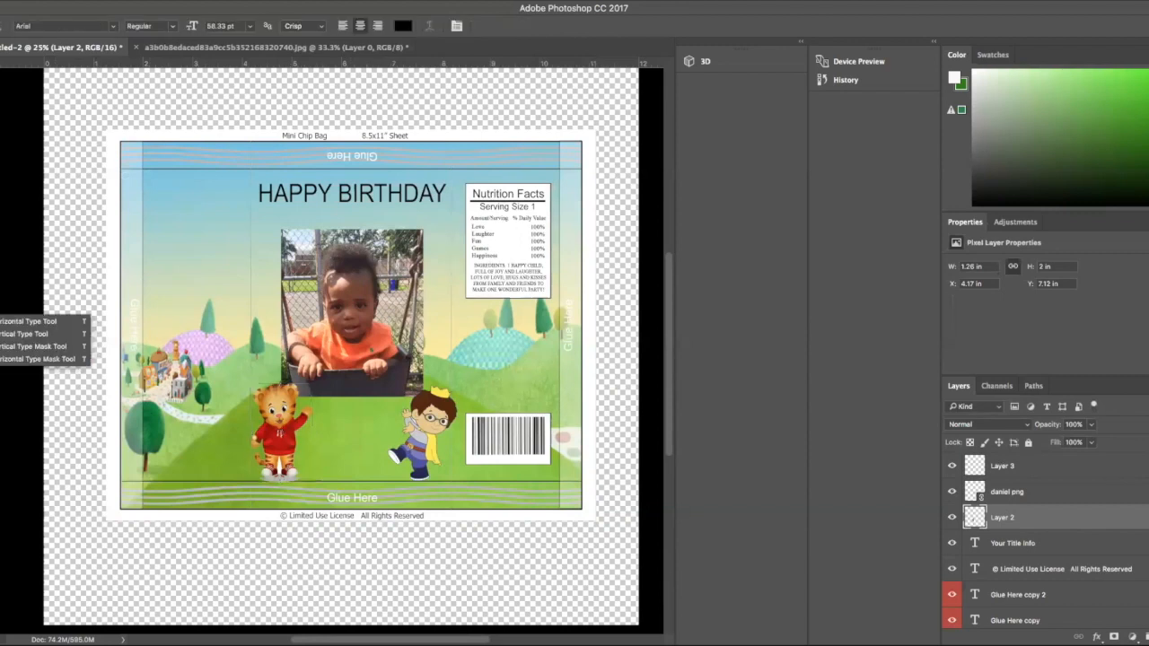
left_click(1, 321)
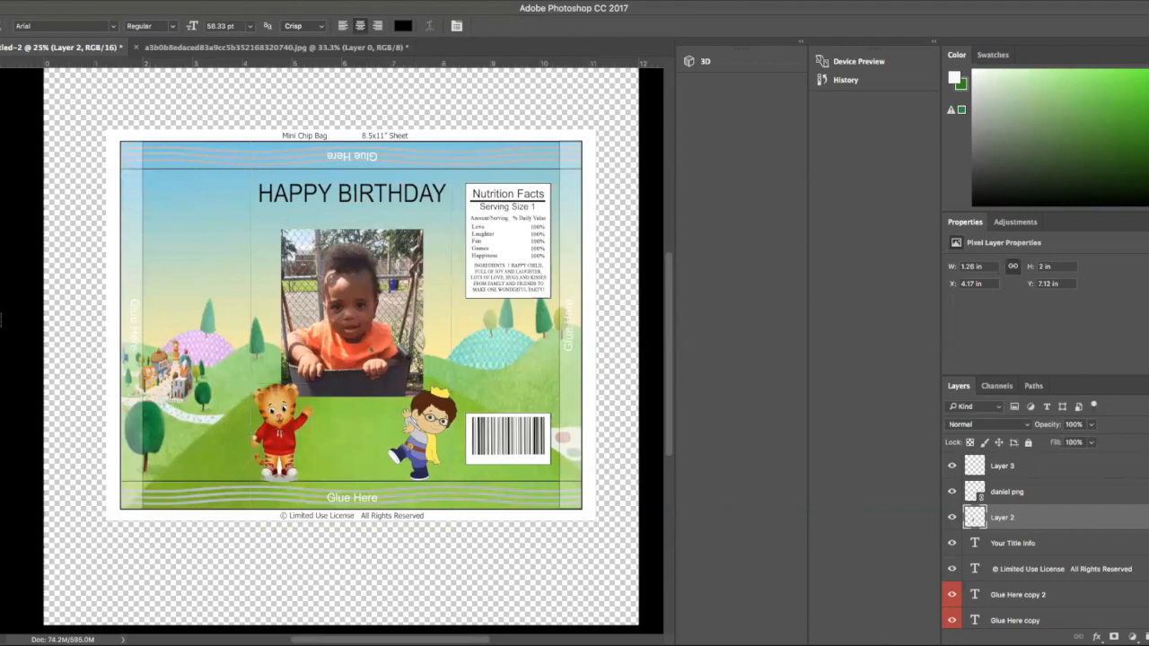
left_click(312, 434)
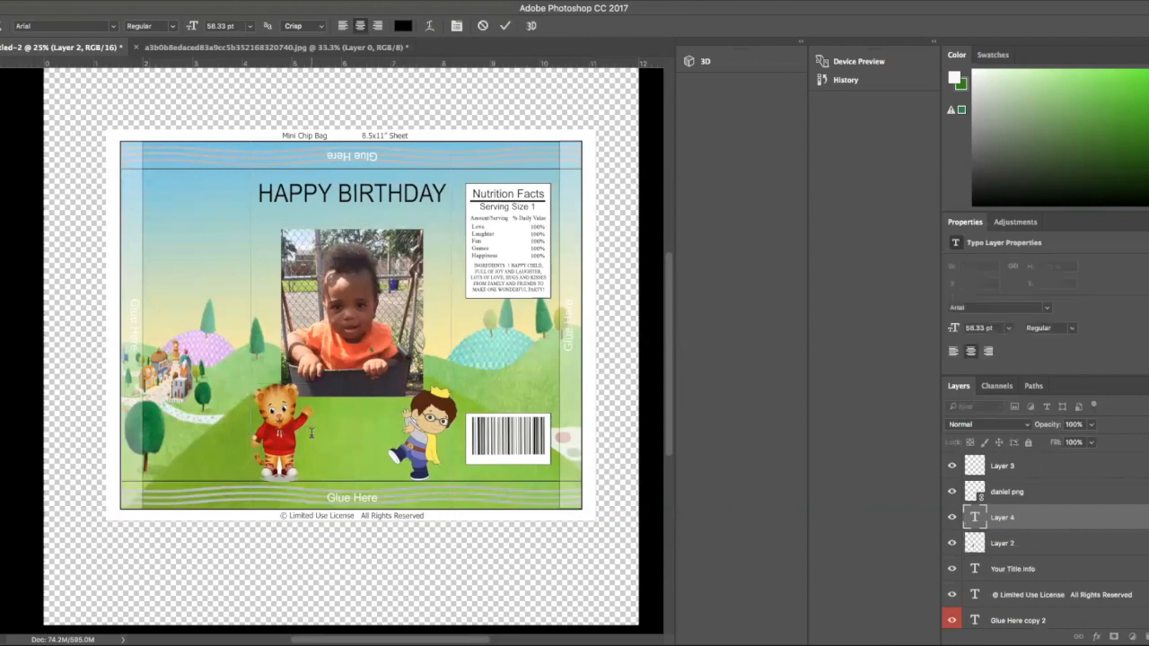
type("CAYLEB")
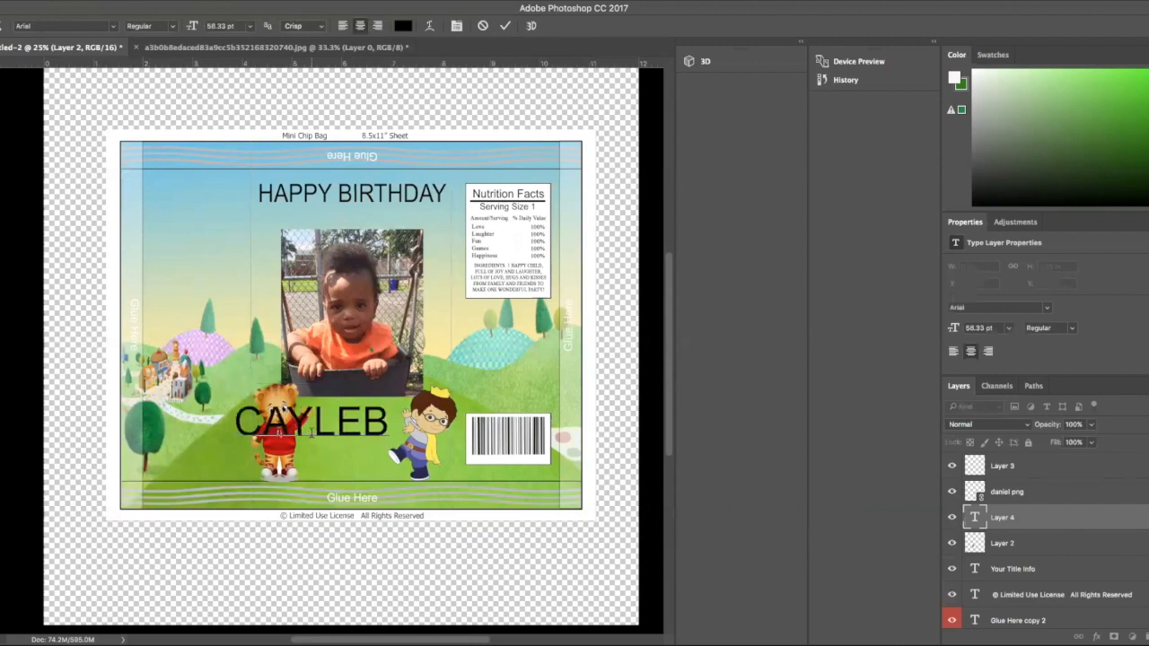
scroll(401, 83, "right", 5)
scroll(383, 92, "left", 6)
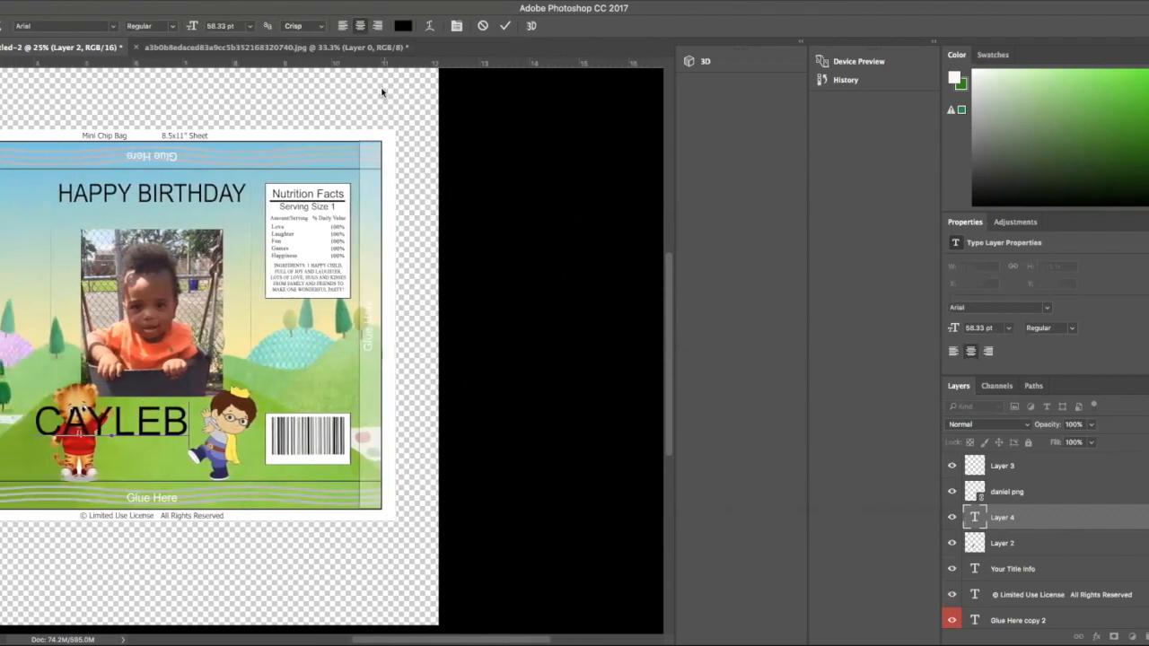
left_click(506, 27)
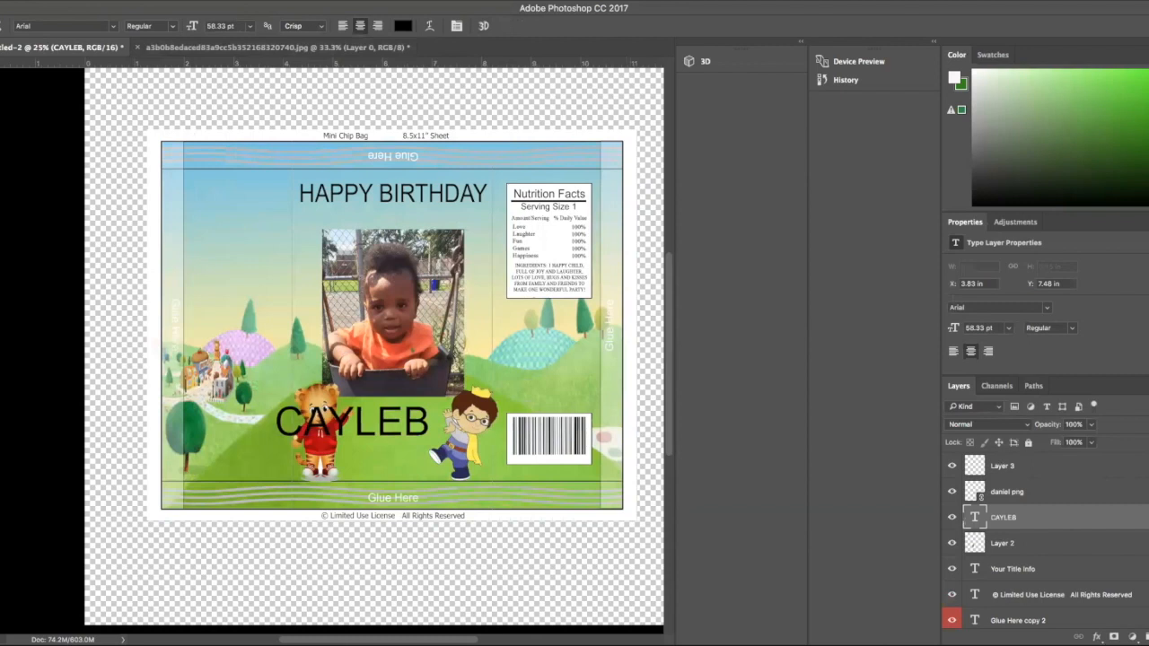
Move the child's name text between the two characters, to about X 4.35 in, Y 7.47 in.
key("v")
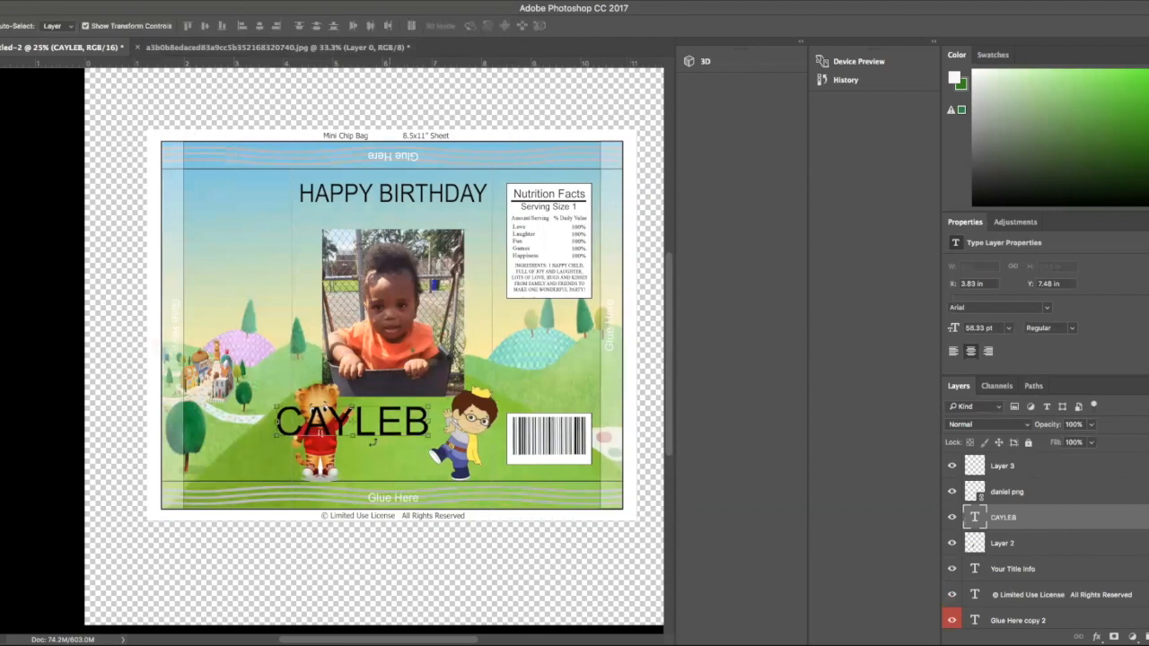
key("ctrl+t")
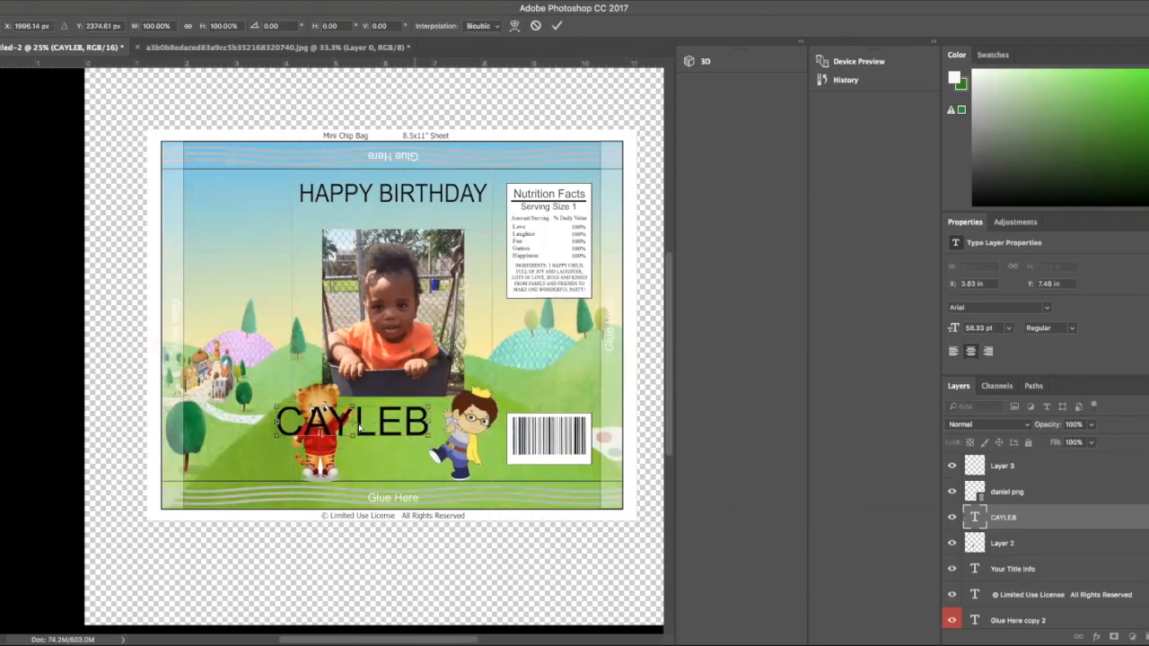
key("Return")
left_click_drag(359, 429, 445, 424)
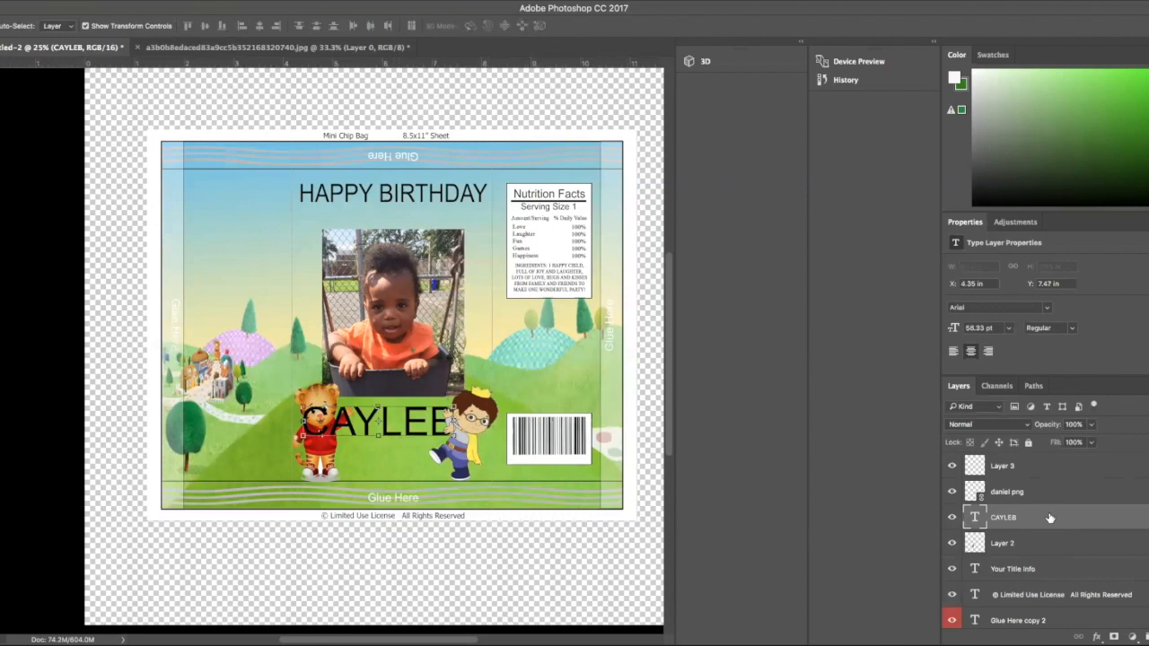
Reorder the child's name text layer so that it sits directly above the daniel png layer.
scroll(1050, 518, "down", 1)
scroll(1050, 519, "up", 1)
left_click(952, 466)
left_click(953, 466)
left_click(952, 518)
left_click(952, 519)
left_click_drag(1063, 523, 1059, 485)
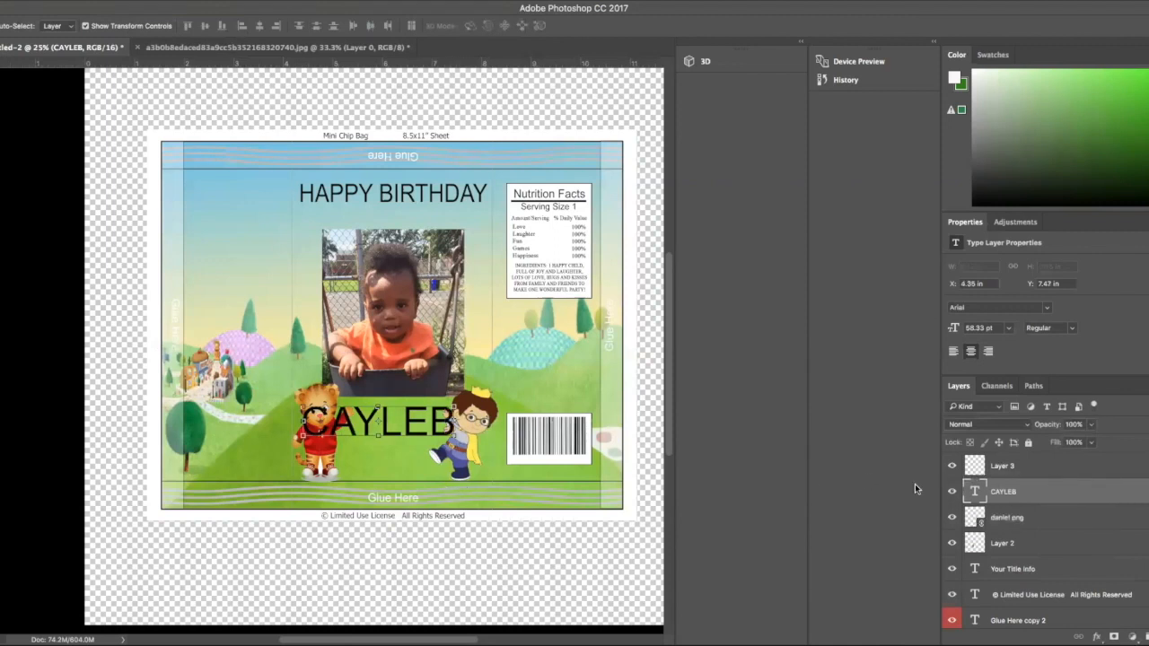
mouse_move(1019, 496)
left_mouse_down()
mouse_move(1022, 521)
mouse_move(1046, 528)
mouse_move(1045, 487)
mouse_move(1044, 521)
left_mouse_up()
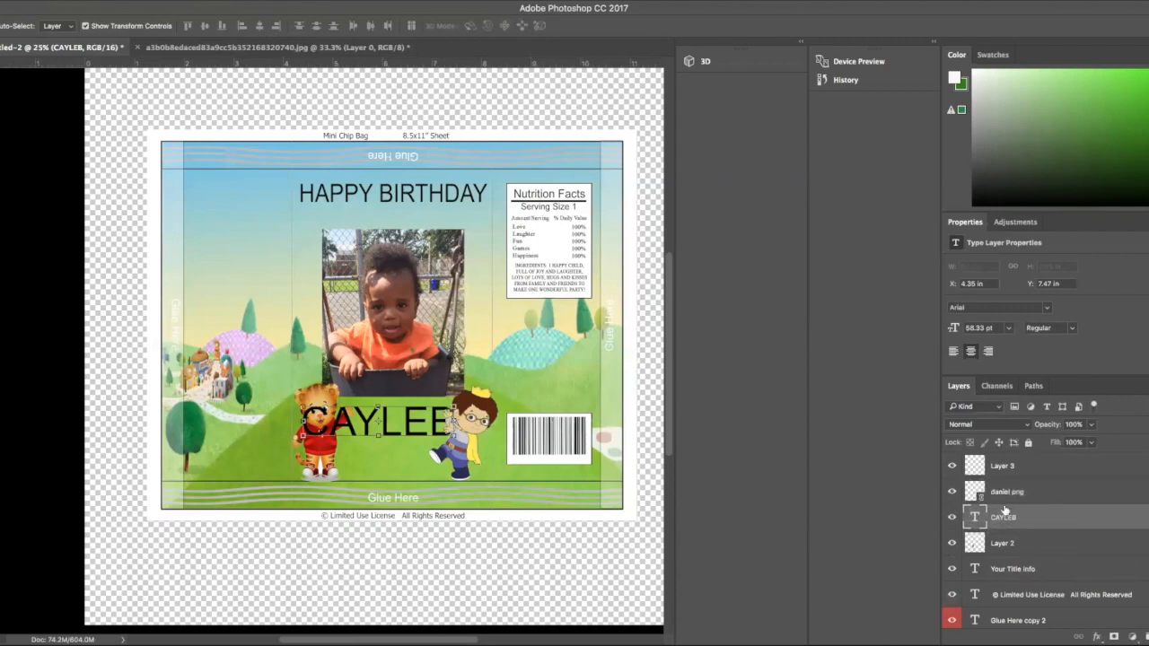
left_click_drag(1022, 518, 1017, 499)
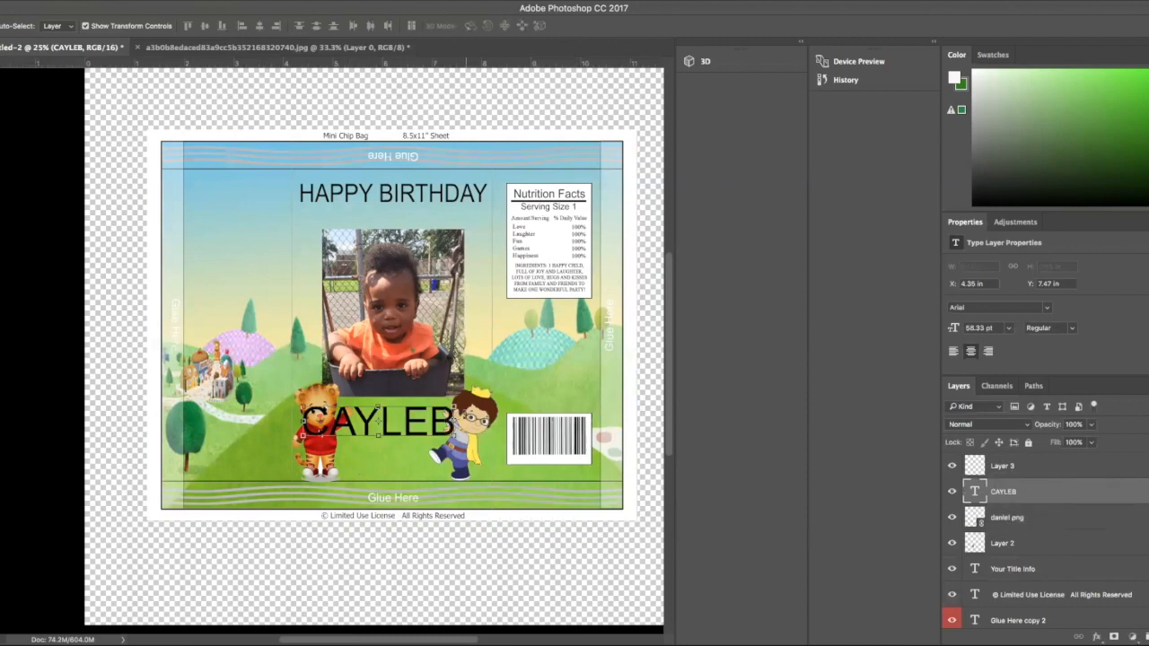
Scale the child's name text to about 78.8% and position it directly under the photo at about X 5 in, Y 7.35 in.
mouse_move(383, 429)
left_mouse_down()
mouse_move(433, 428)
mouse_move(359, 429)
mouse_move(466, 430)
mouse_move(405, 429)
left_mouse_up()
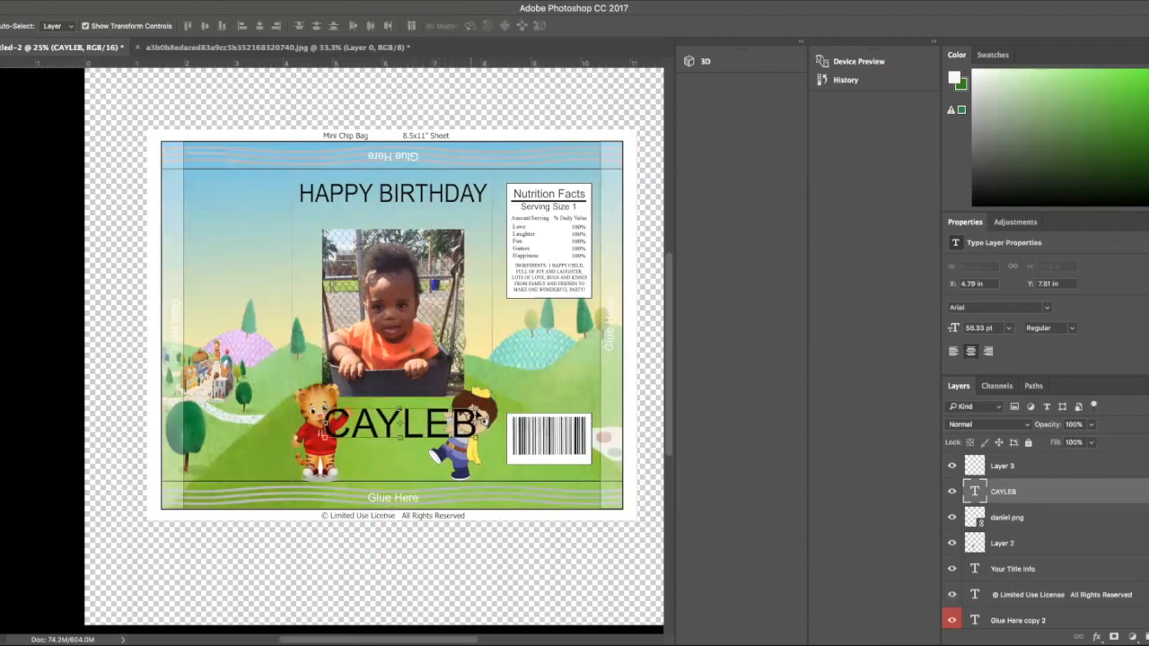
key("ctrl+t")
left_click_drag(478, 403, 446, 416)
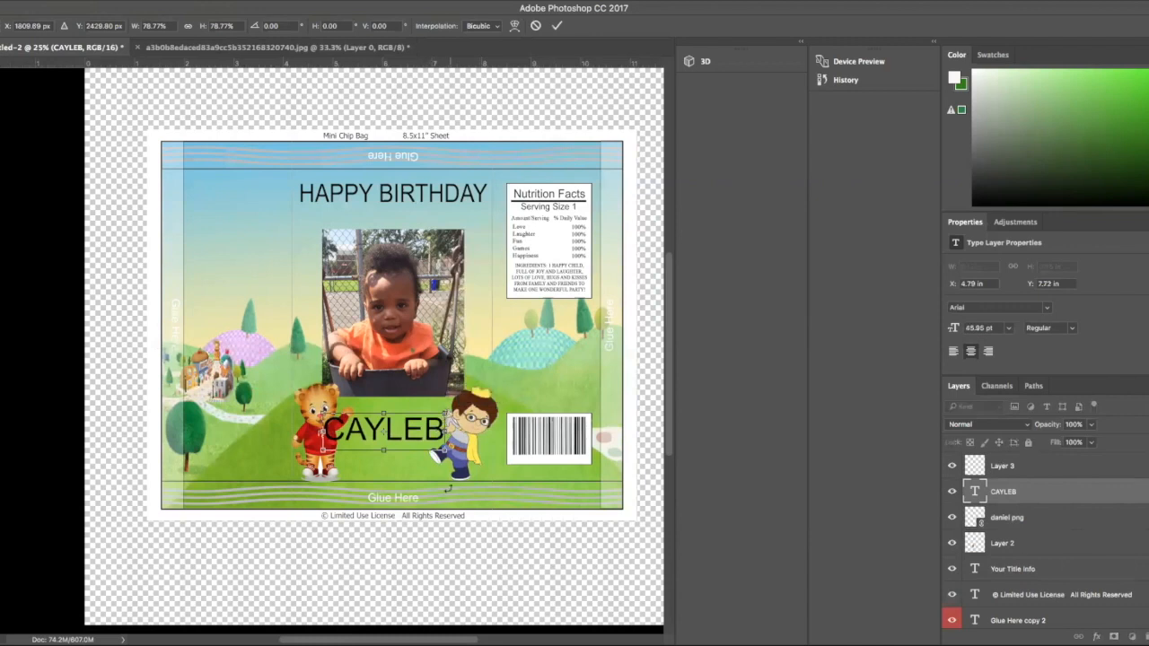
key("super+plus")
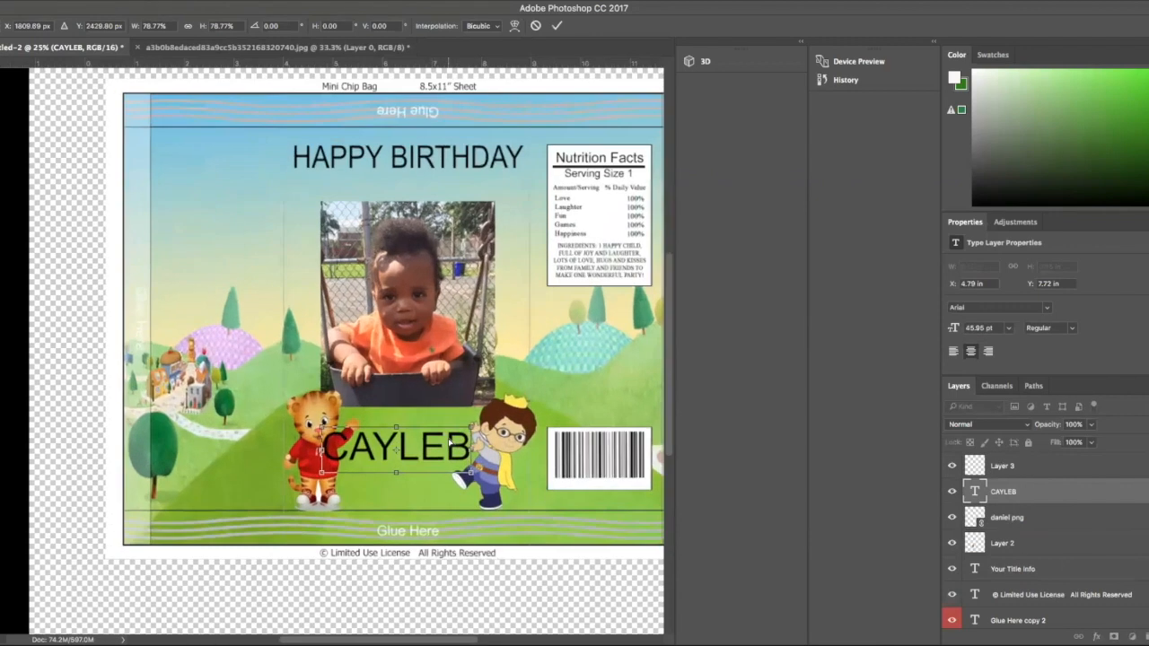
scroll(451, 443, "right", 3)
scroll(332, 350, "right", 2)
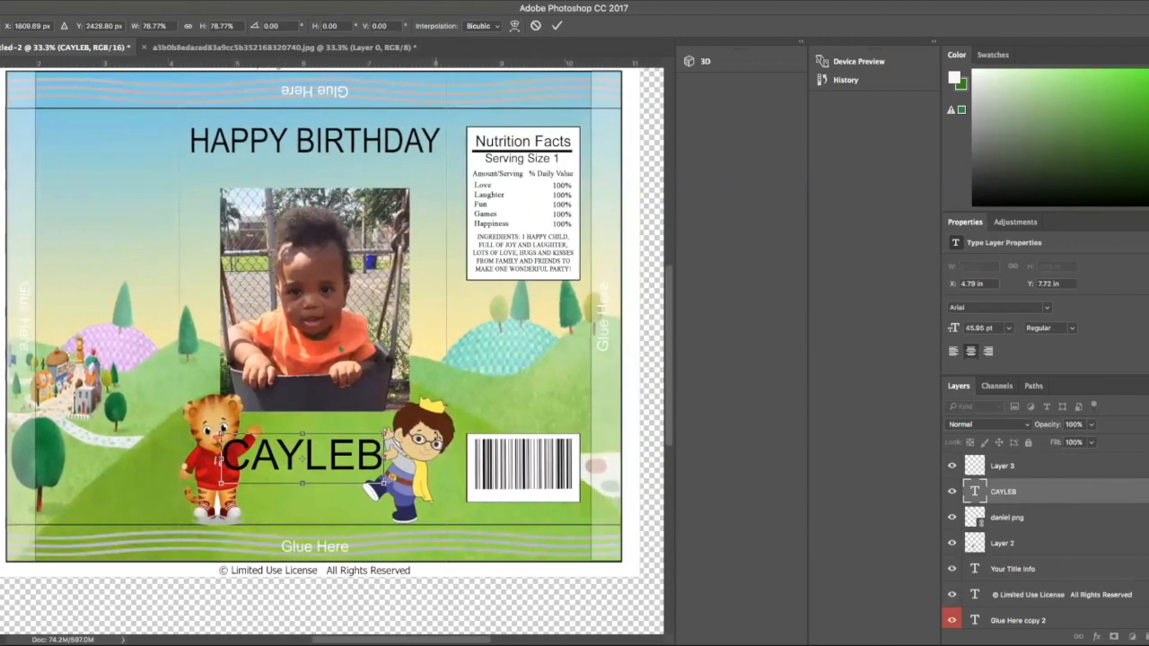
left_click_drag(351, 473, 367, 435)
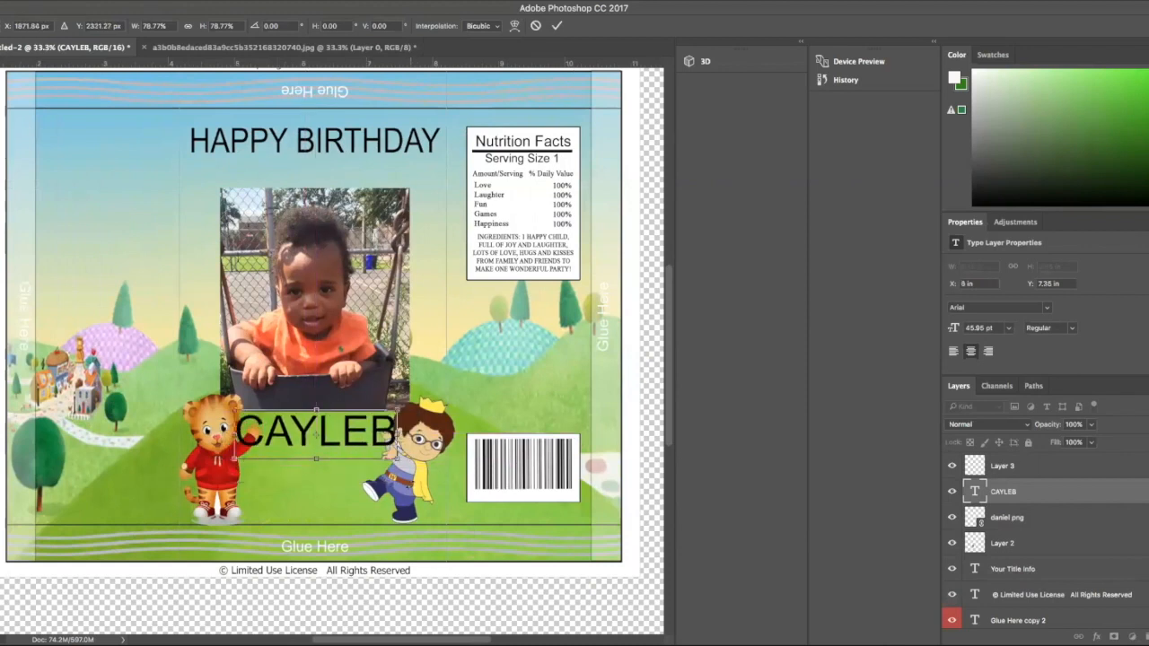
left_click(557, 25)
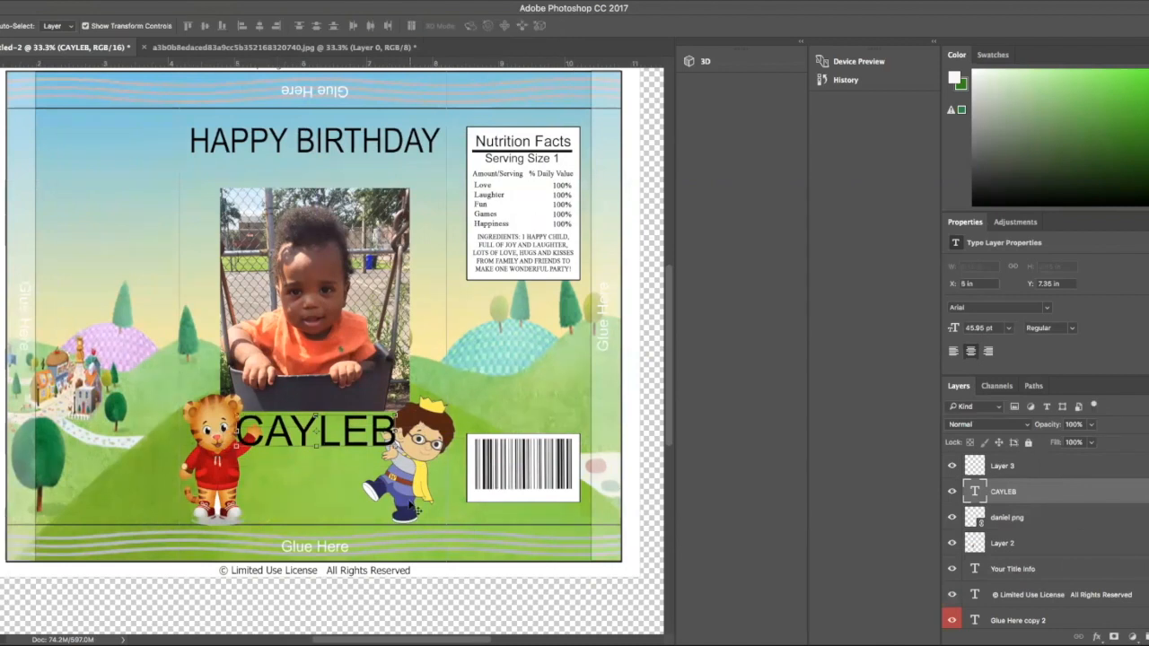
Move both characters slightly outward and down from the name, with the prince at about X 7.1 in, Y 7.27 in.
left_click(416, 510)
left_click_drag(416, 511, 425, 509)
left_click_drag(218, 484, 228, 492)
left_click_drag(404, 477, 404, 484)
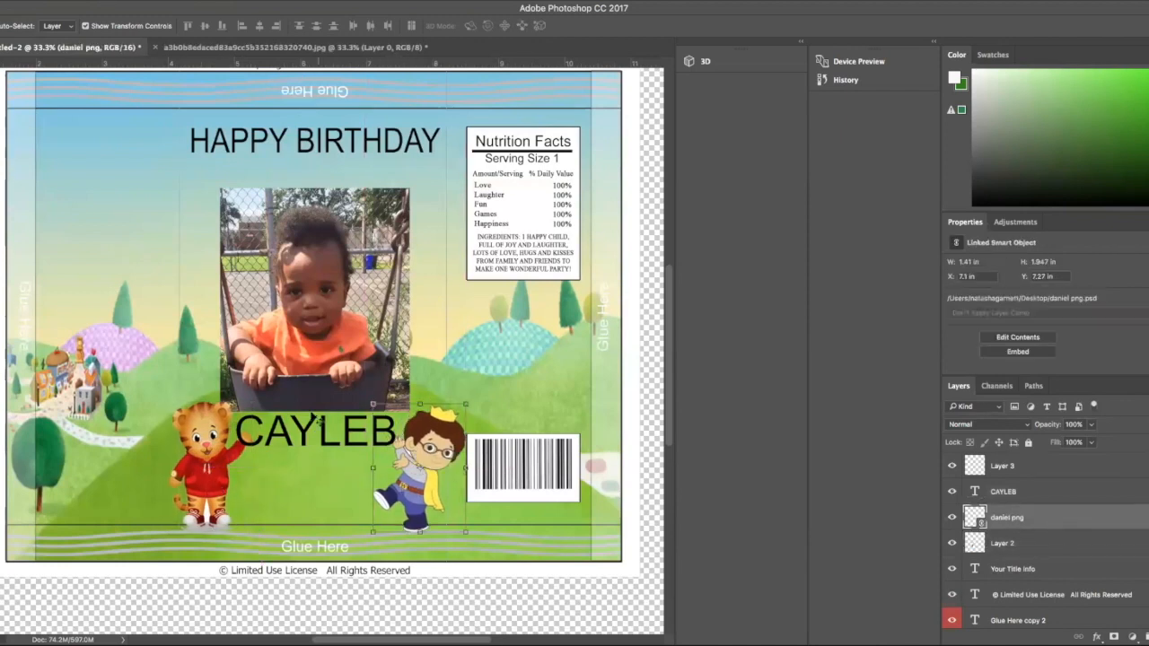
Lower the HAPPY BIRTHDAY text toward the photo, to about X 4.33 in, Y 3.18 in.
left_click(413, 334)
left_click(313, 148)
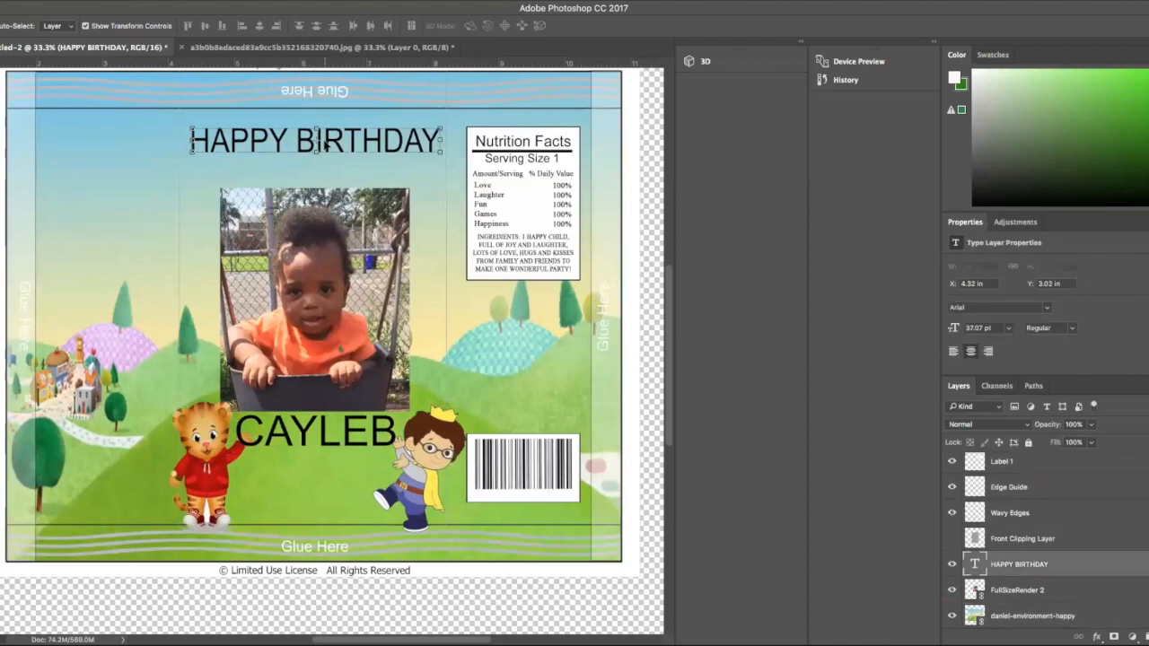
left_click_drag(313, 147, 310, 159)
left_click(557, 25)
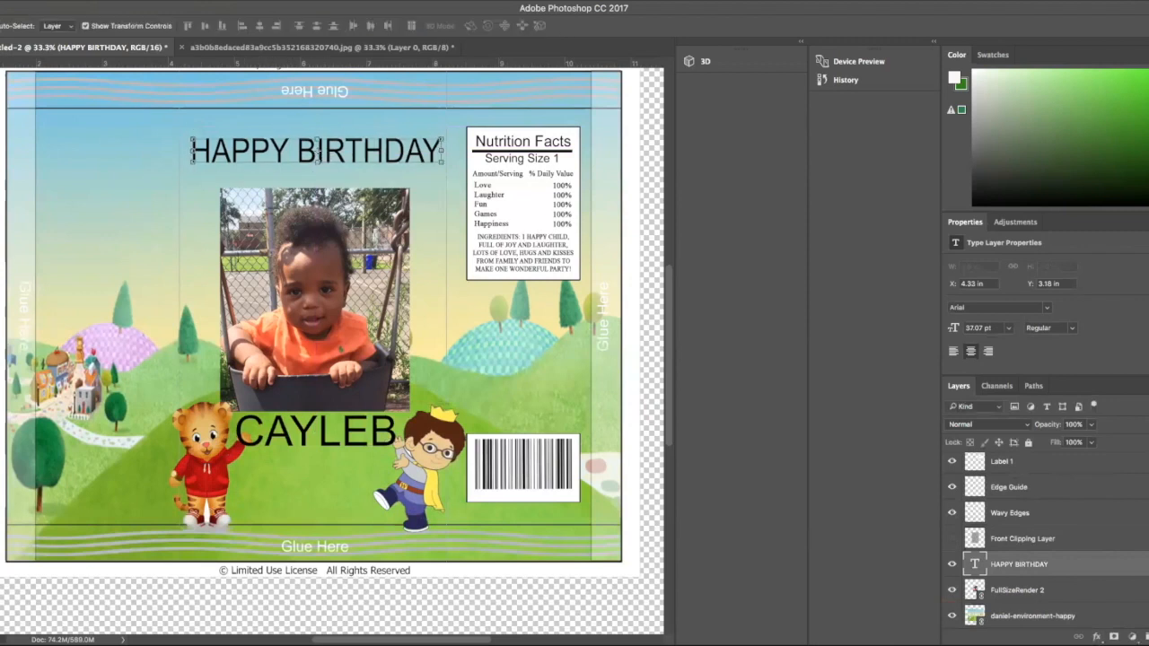
Change the font of the HAPPY BIRTHDAY text to Adorable.
key("t")
left_click_drag(432, 150, 296, 151)
left_click(439, 153)
left_click_drag(439, 153, 243, 143)
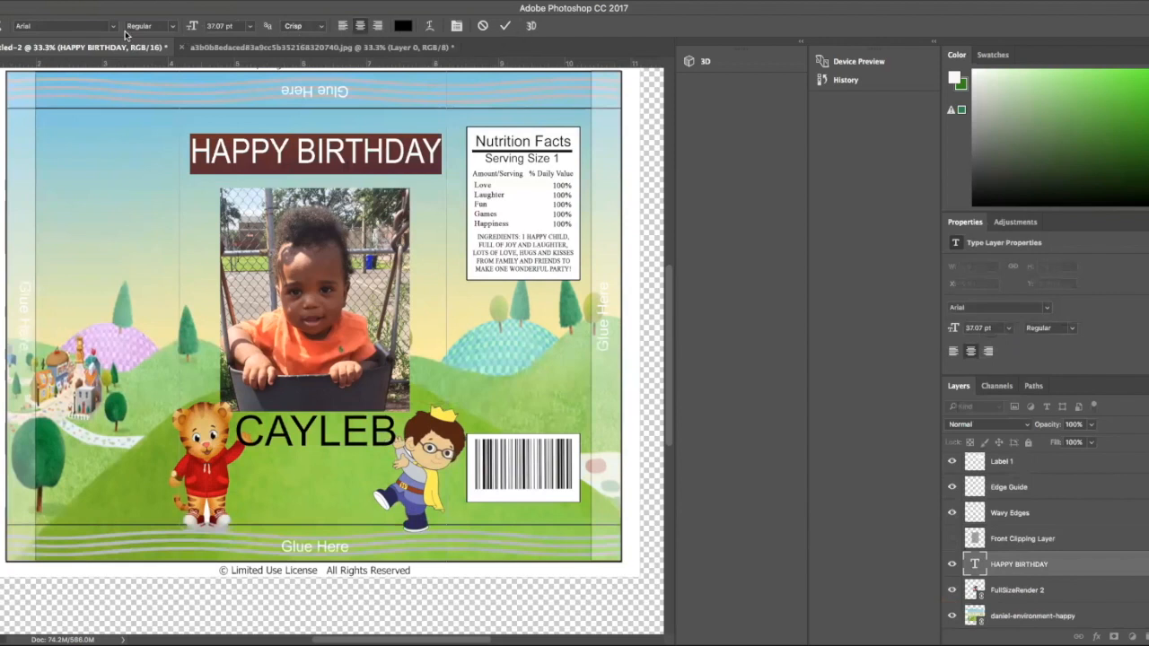
left_click(114, 26)
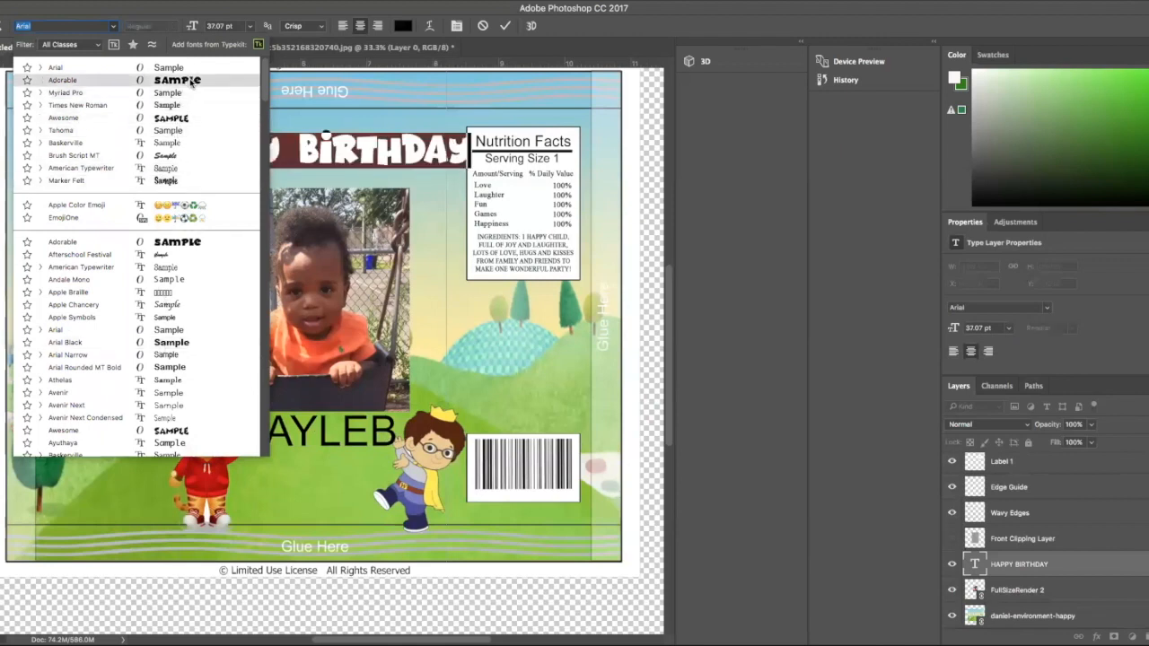
left_click(192, 81)
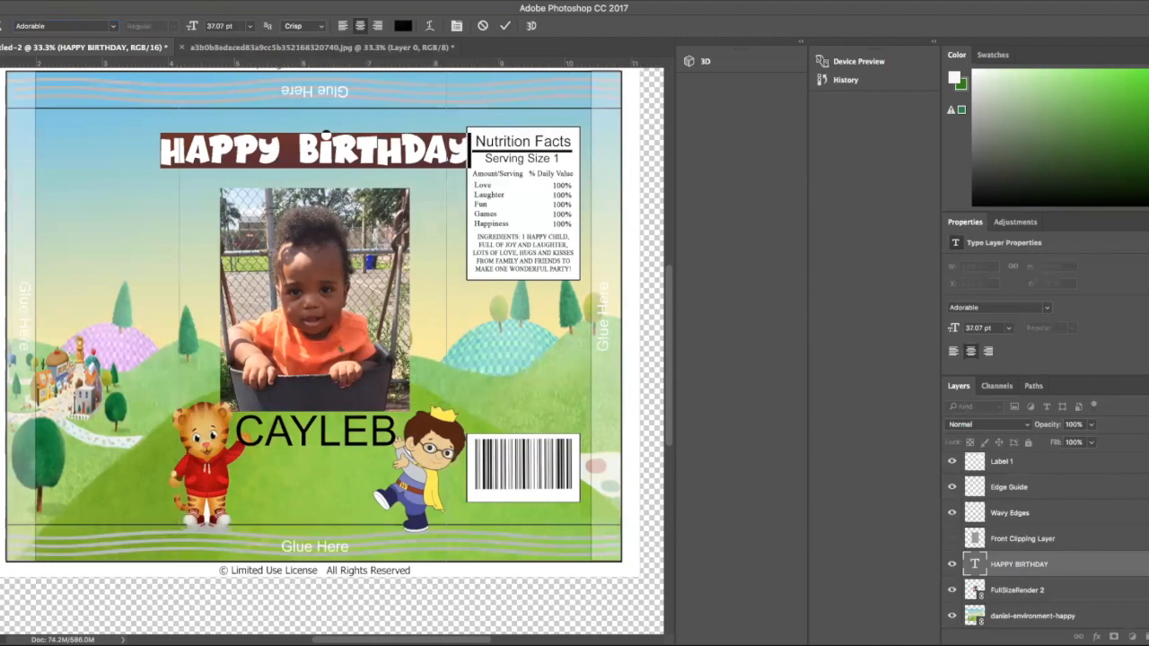
key("ctrl+Return")
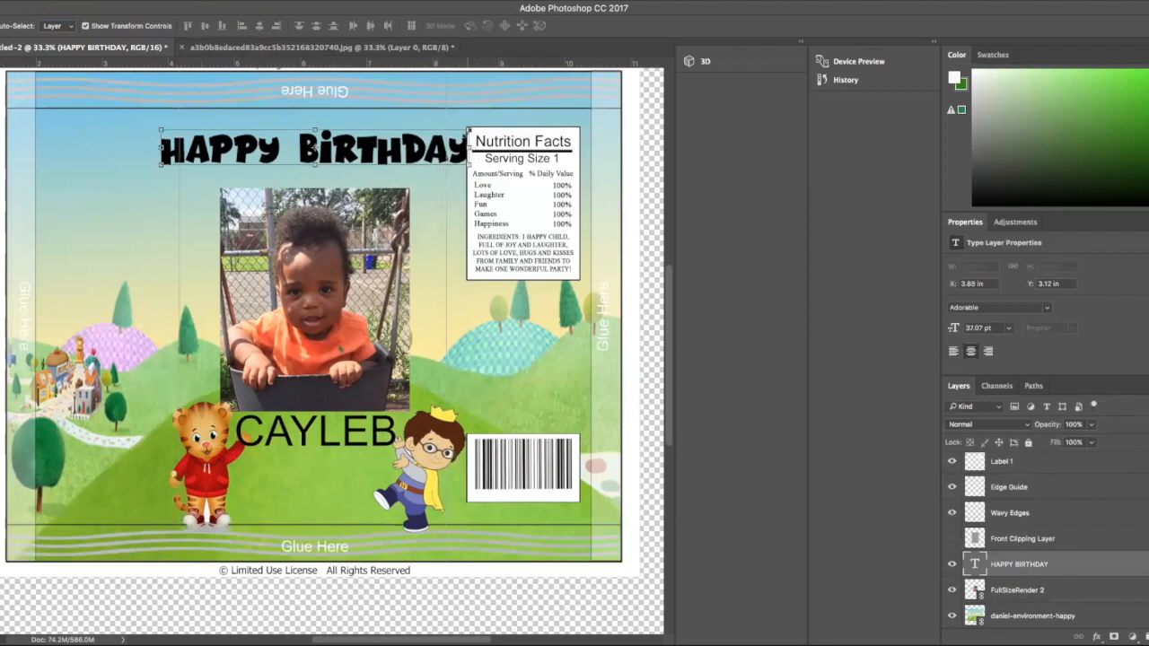
Scale the HAPPY BIRTHDAY text to about 80% width and 137.8% height, centred above the photo at about X 4.36 in, Y 3.02 in.
left_click_drag(468, 131, 401, 137)
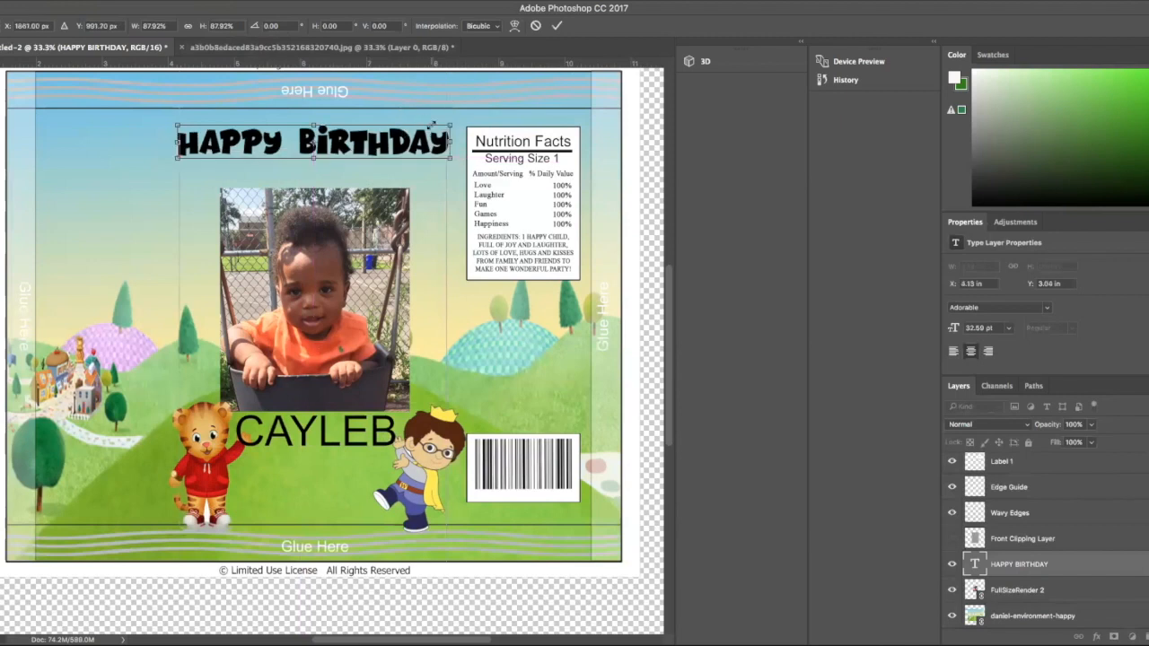
left_click_drag(450, 124, 414, 139)
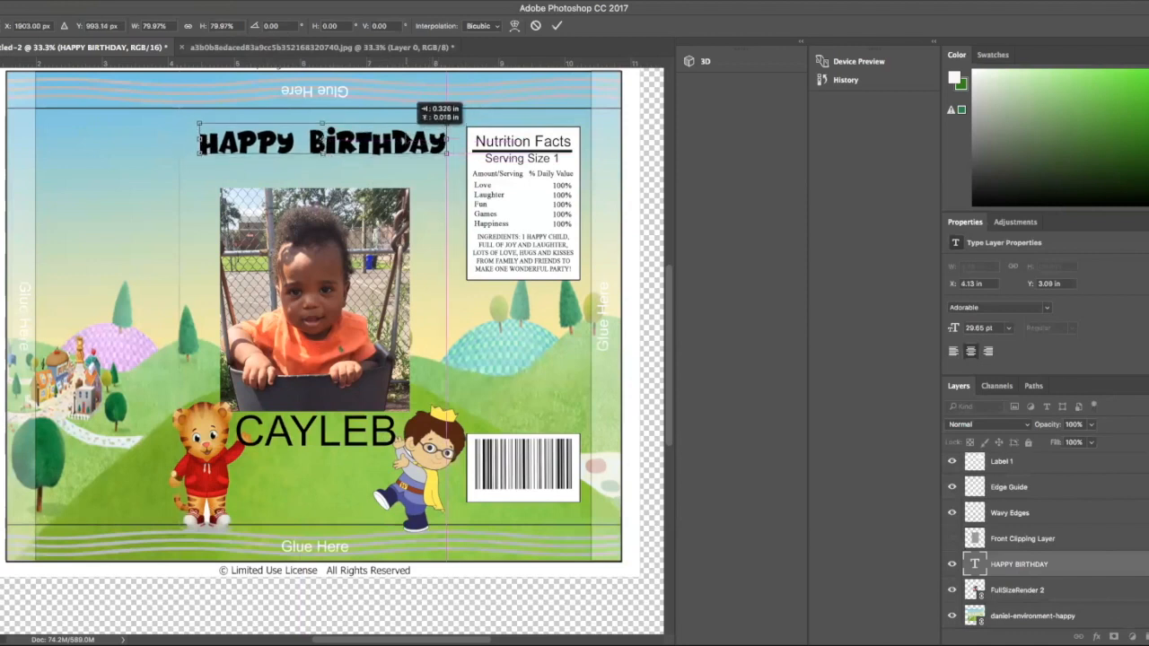
left_click_drag(322, 154, 358, 164)
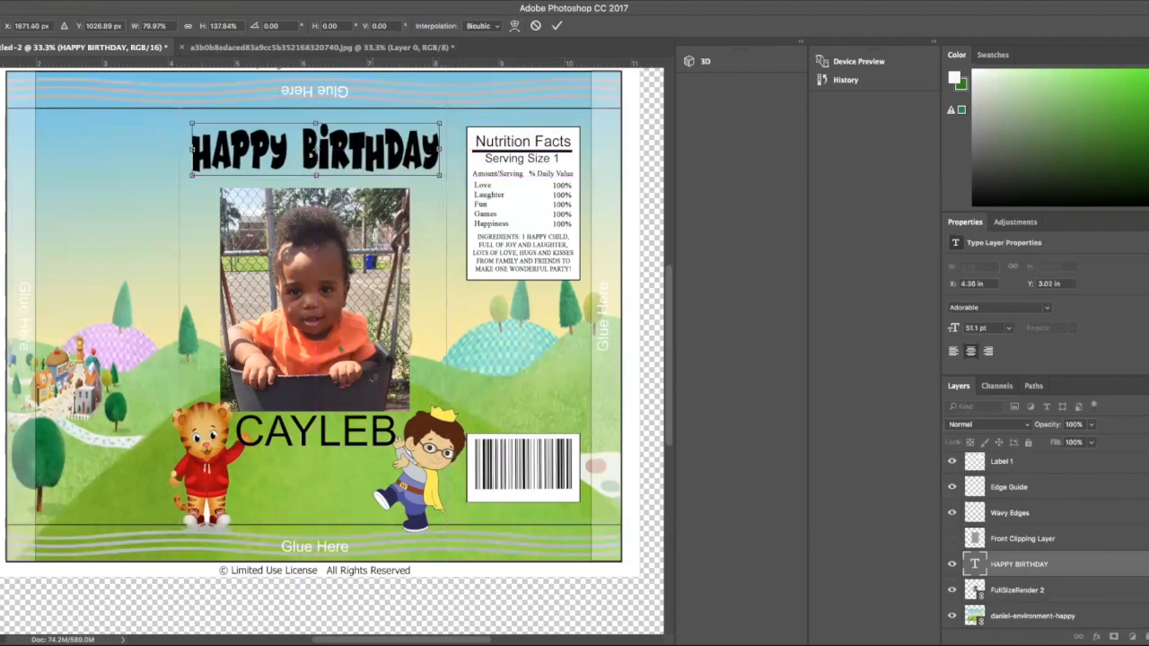
left_click(557, 27)
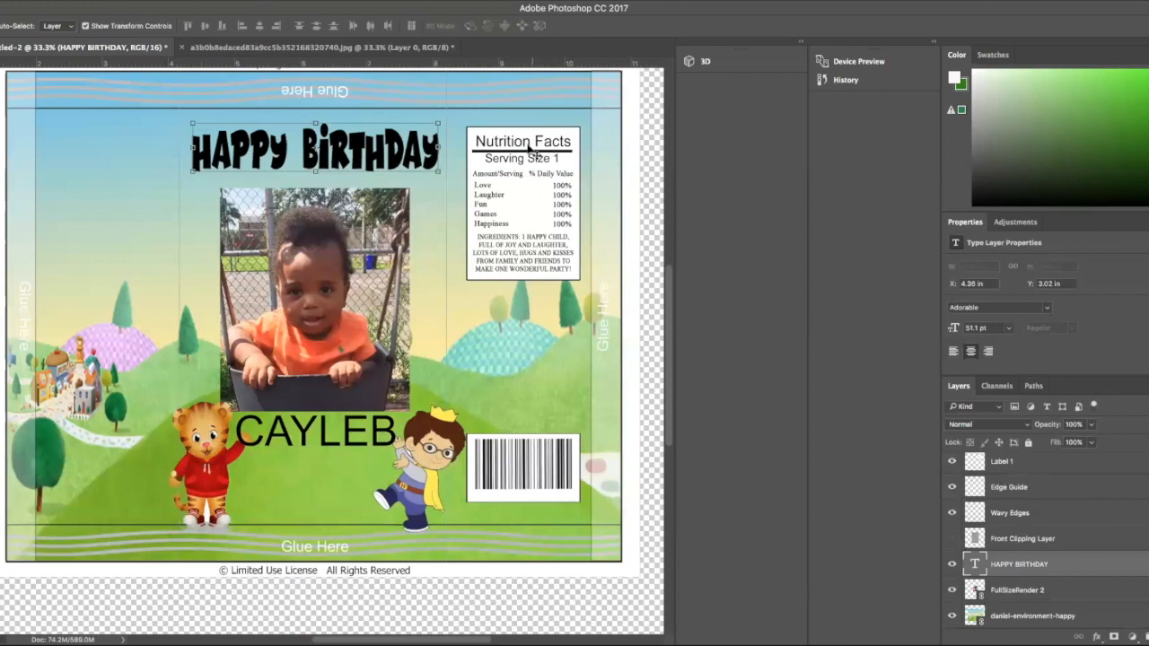
Change the child's name text to the Adorable font and shift it slightly lower beneath the photo.
left_click(369, 434)
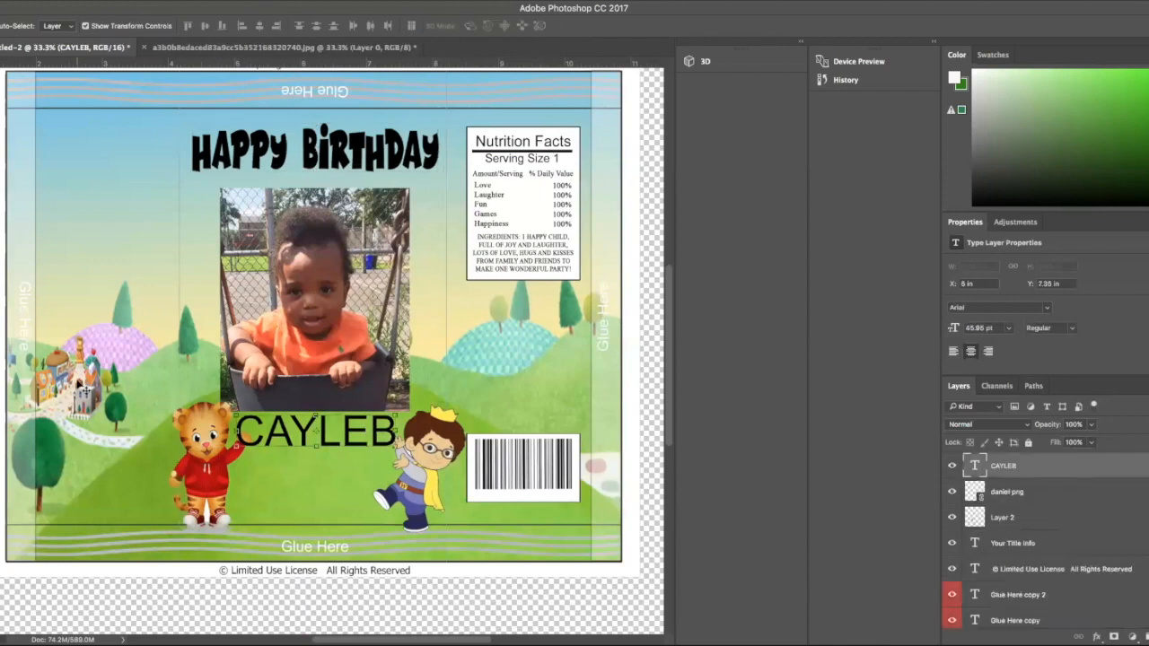
key("t")
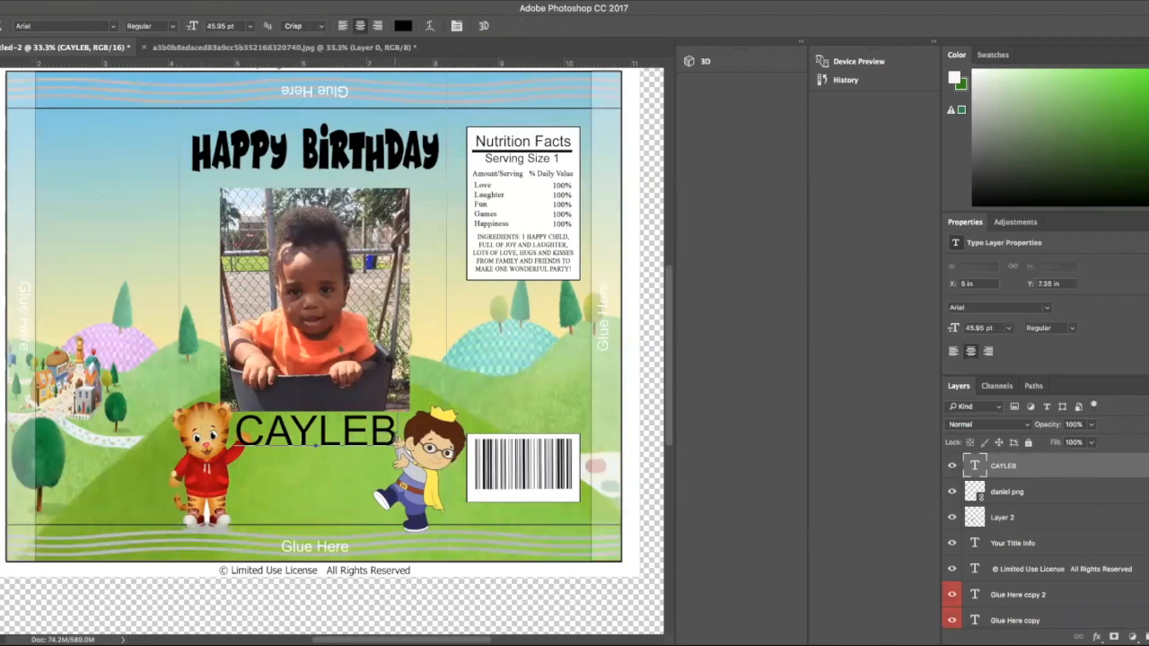
double_click(391, 434)
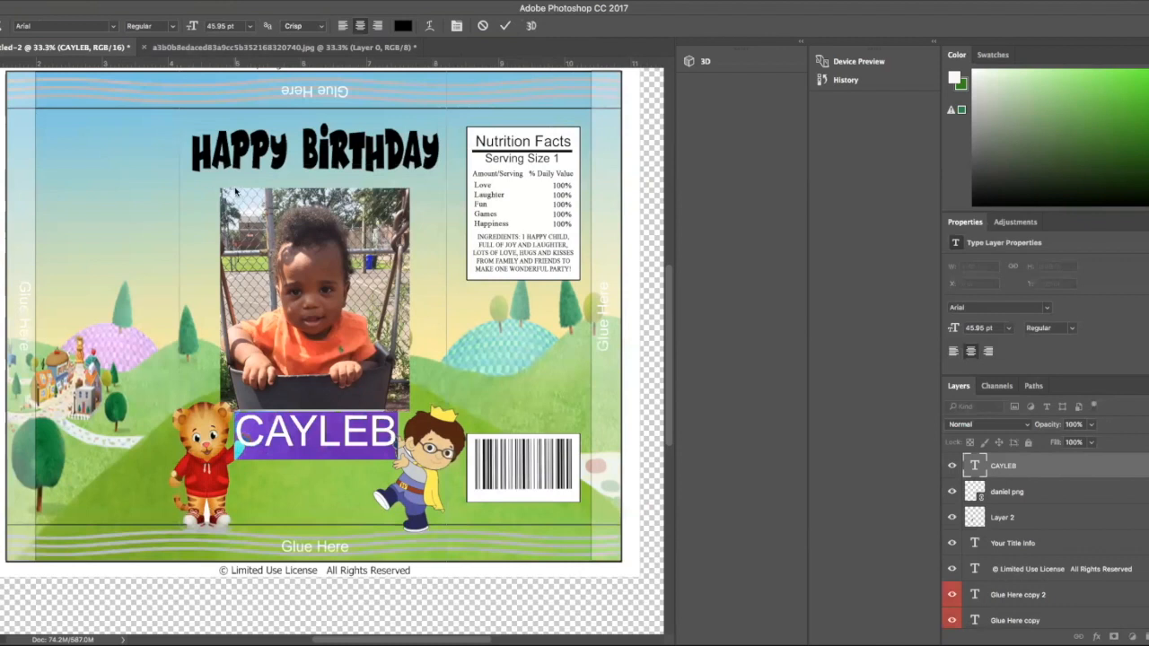
left_click(113, 26)
left_click(154, 71)
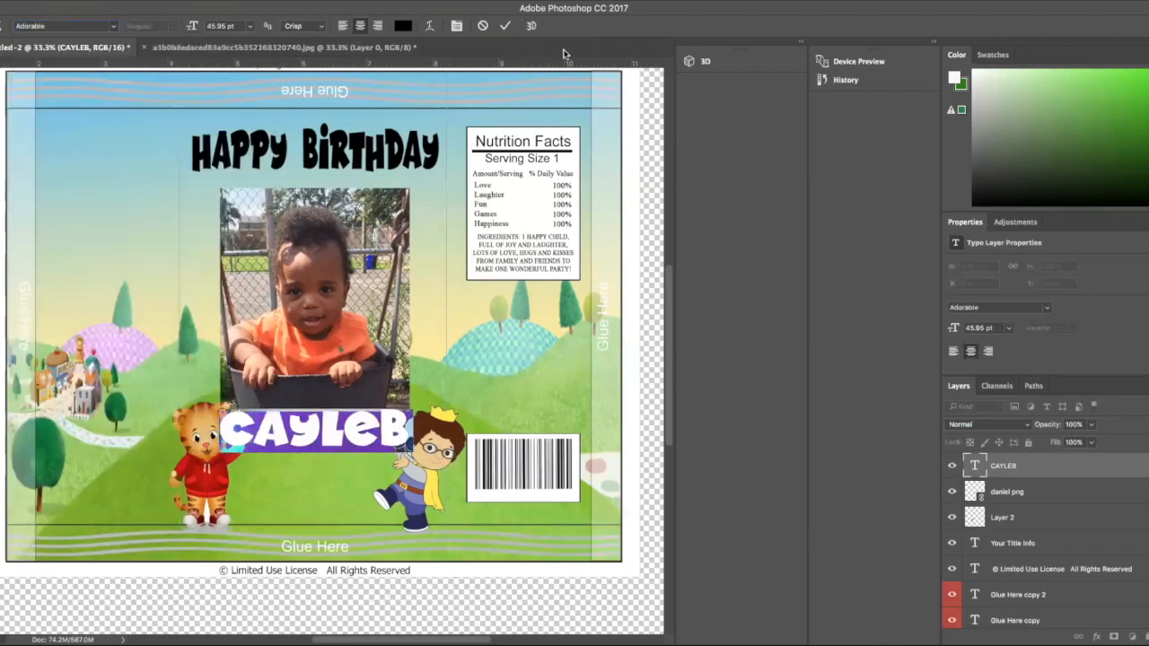
left_click(506, 26)
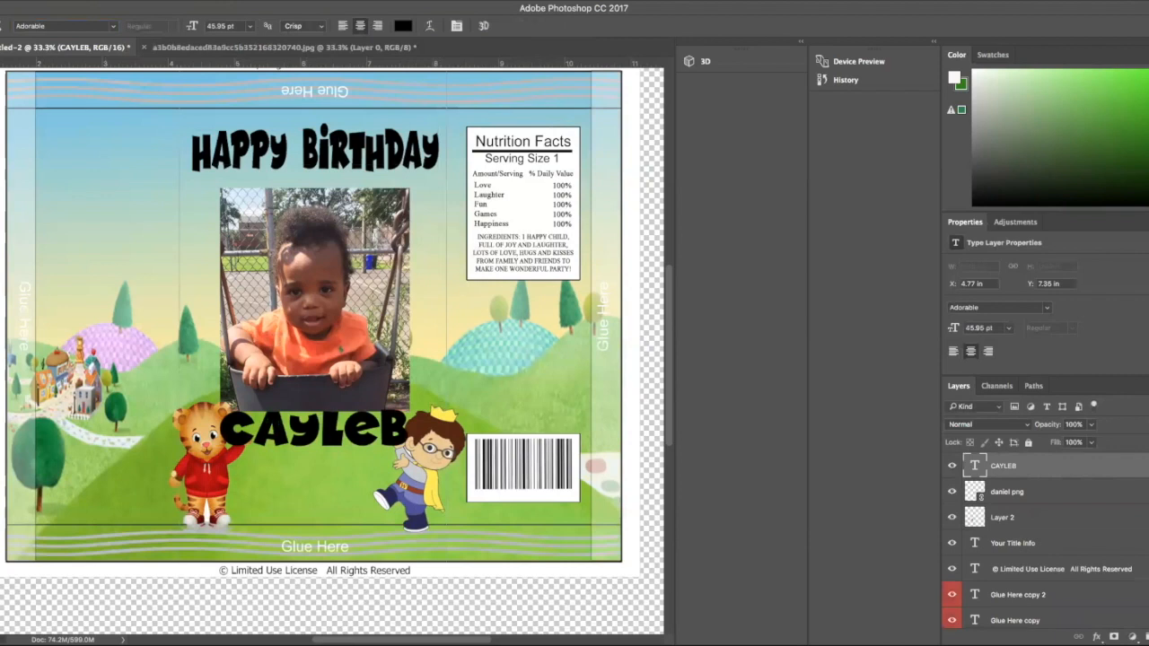
key("v")
left_click_drag(310, 439, 318, 446)
Shrink the tiger character to about 0.96 by 1.51 in and place it under the start of the child's name.
left_click(192, 467)
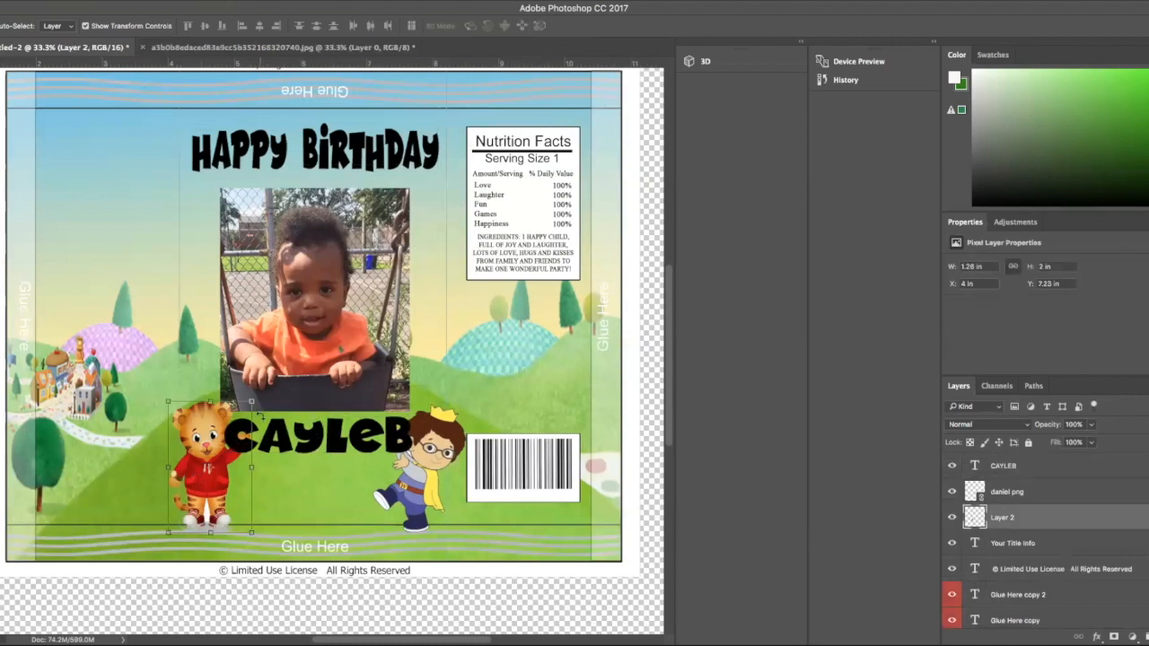
left_click_drag(252, 402, 230, 434)
left_click_drag(204, 500, 224, 493)
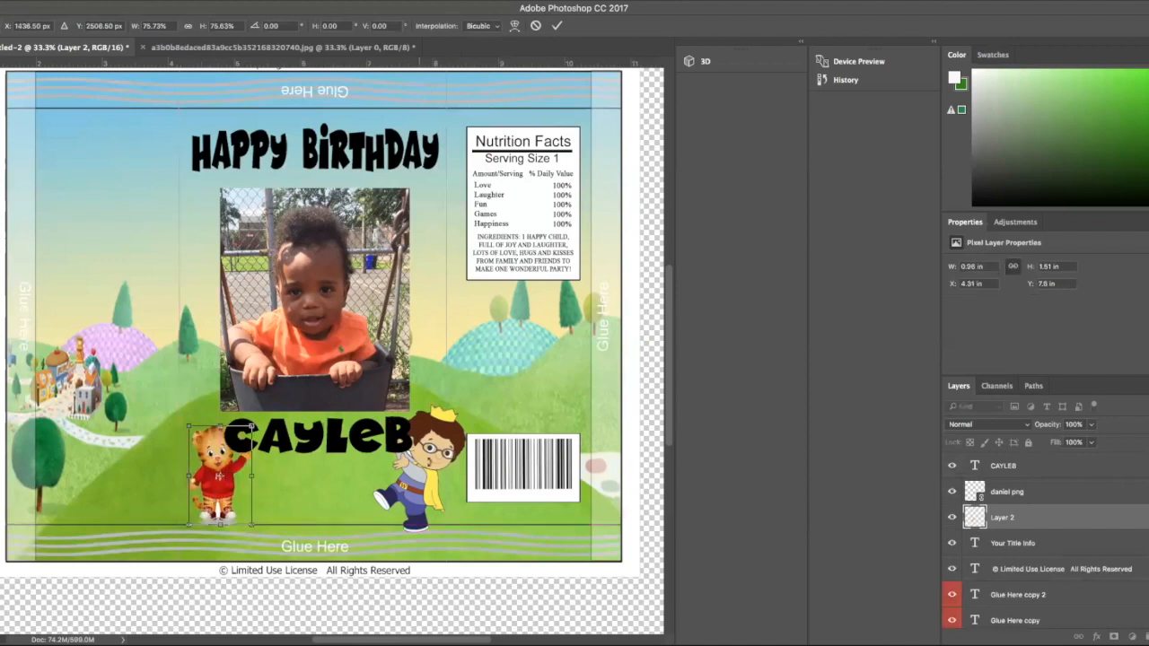
left_click(557, 25)
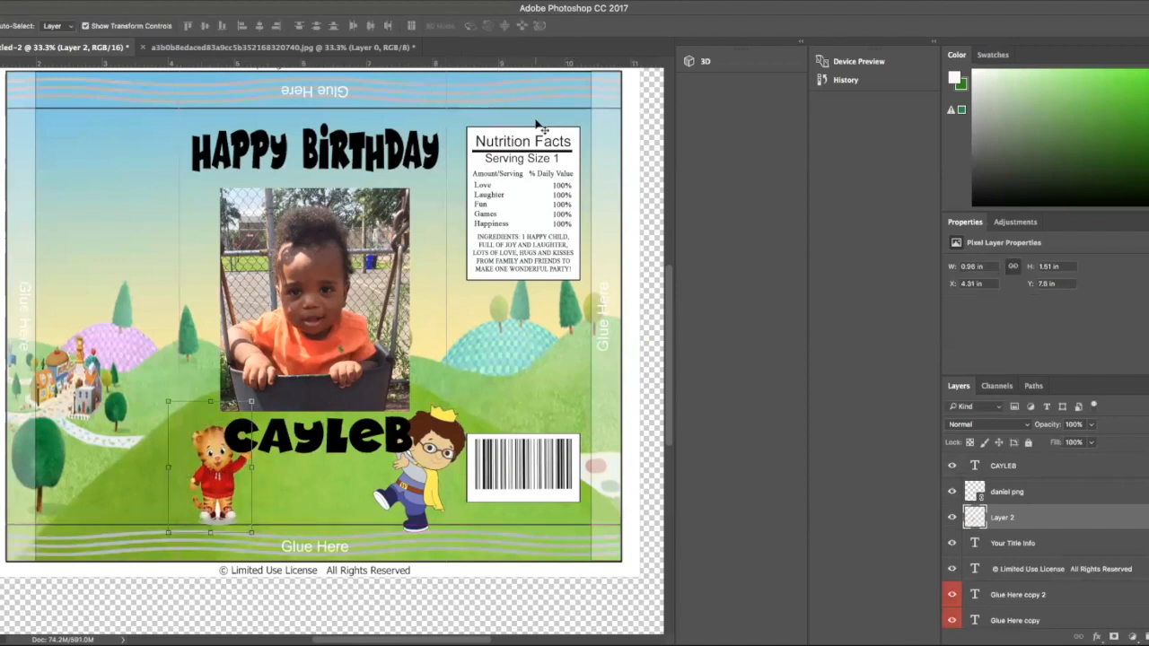
Scale the prince to about 25.7% by 24.1% and reduce the tiger to about 0.86 by 1.37 in at X 4.12 in, Y 7.72 in.
left_click(422, 489)
left_click_drag(465, 406, 445, 454)
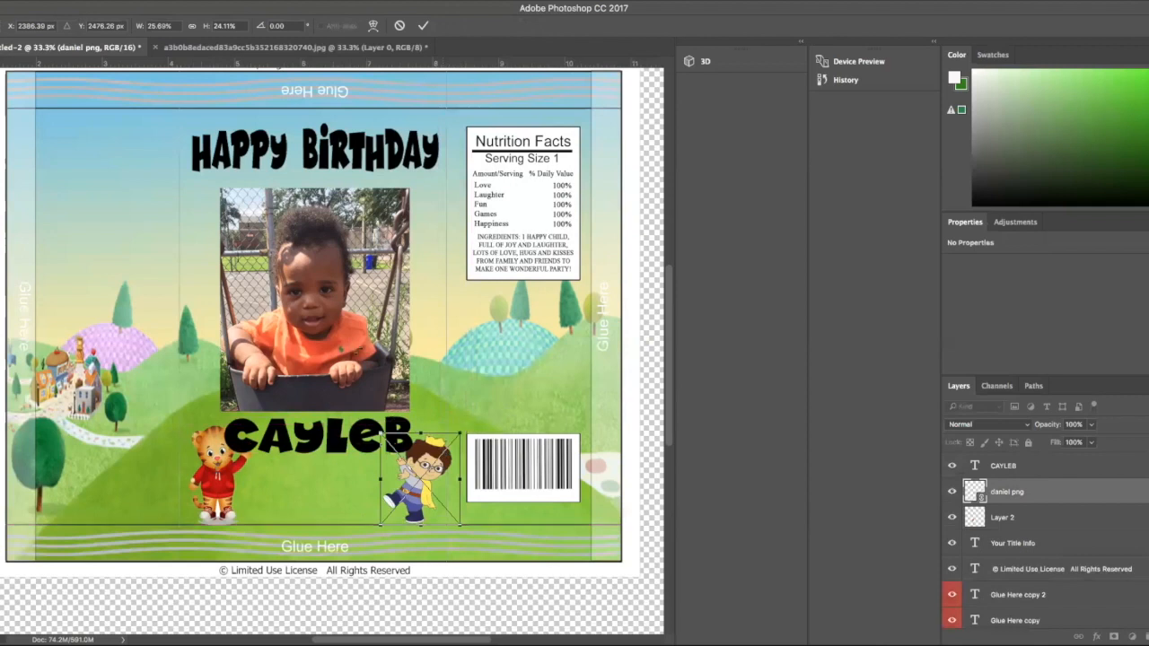
left_click(423, 25)
mouse_move(235, 429)
left_mouse_down()
mouse_move(222, 429)
mouse_move(232, 437)
left_mouse_up()
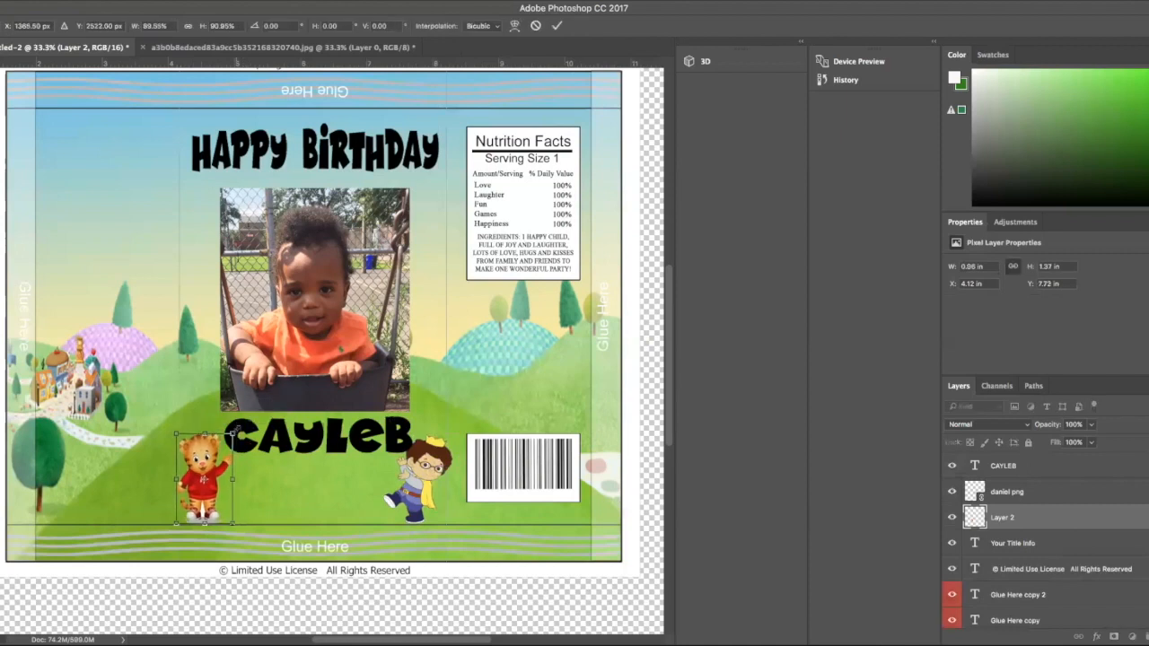
left_click(559, 27)
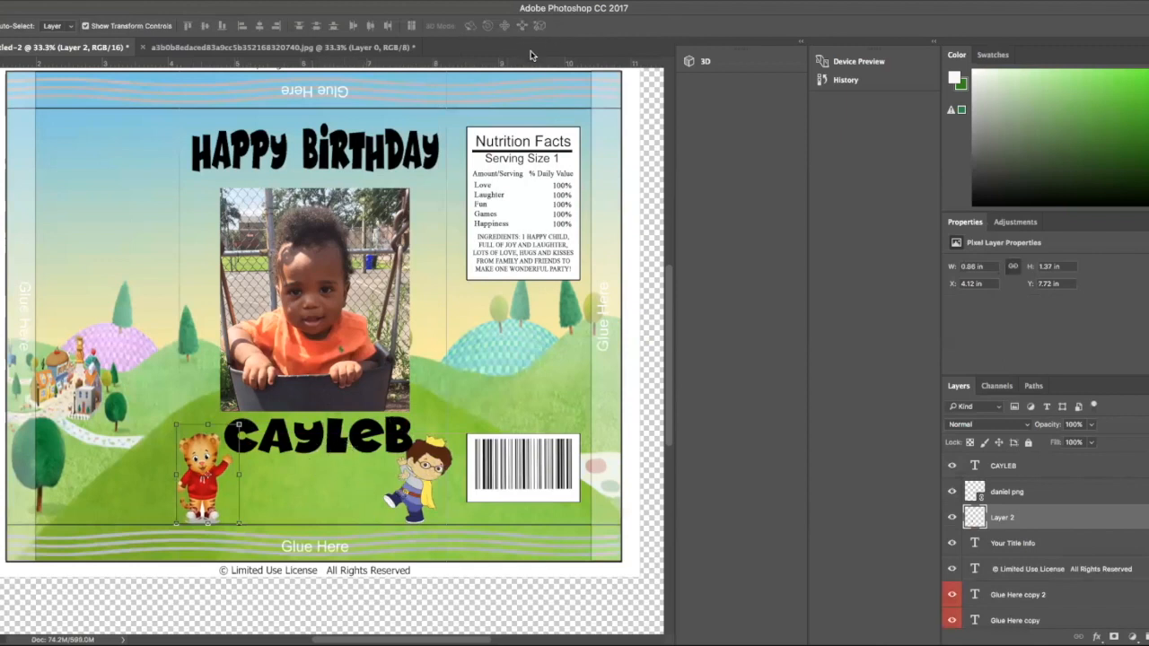
Start a centred 30 pt Adorable text above the background layer on the bag's blank back panel, with the lines THANK YOU and FOR COMING.
left_click(434, 387)
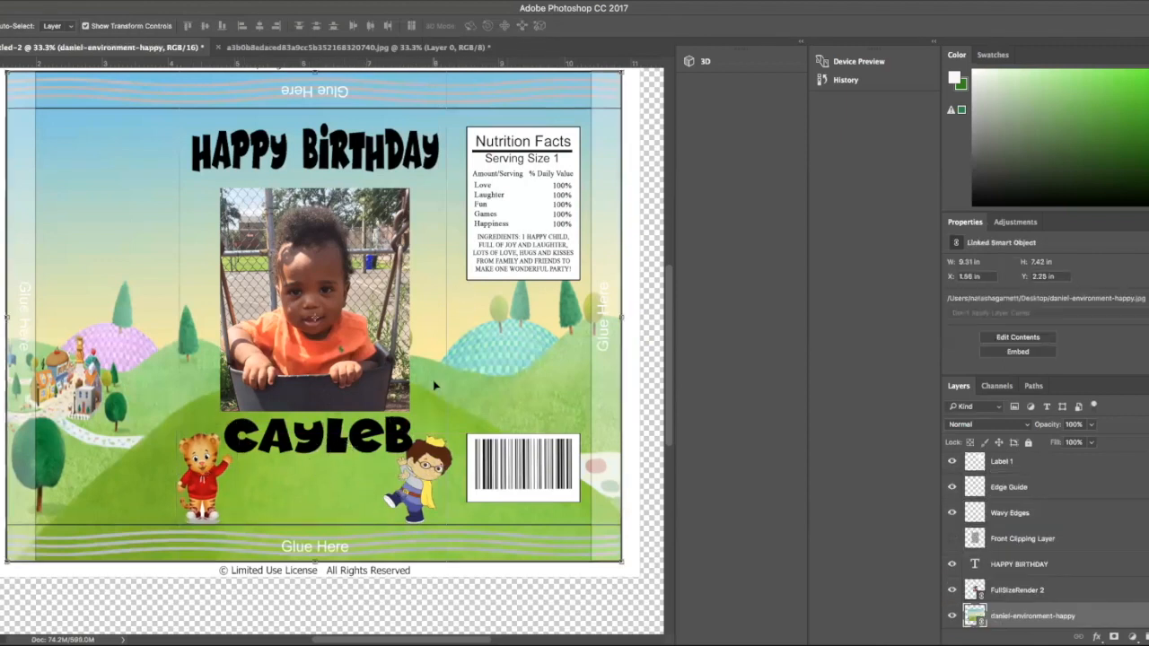
scroll(433, 386, "right", 2)
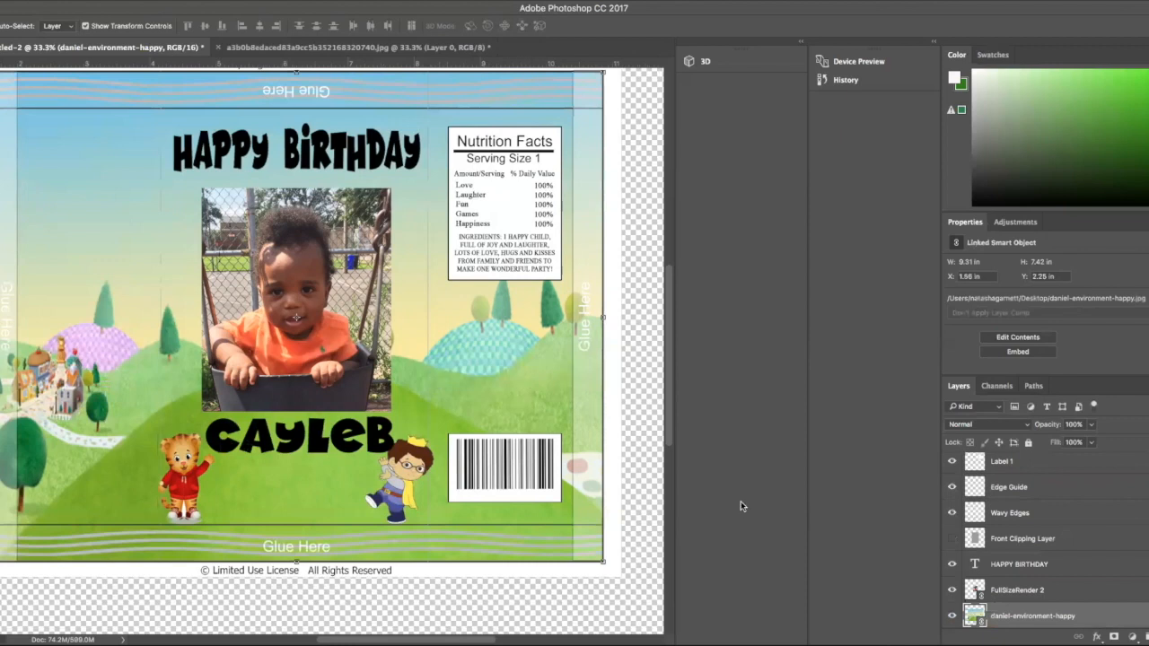
scroll(635, 451, "down", 5)
scroll(637, 453, "up", 6)
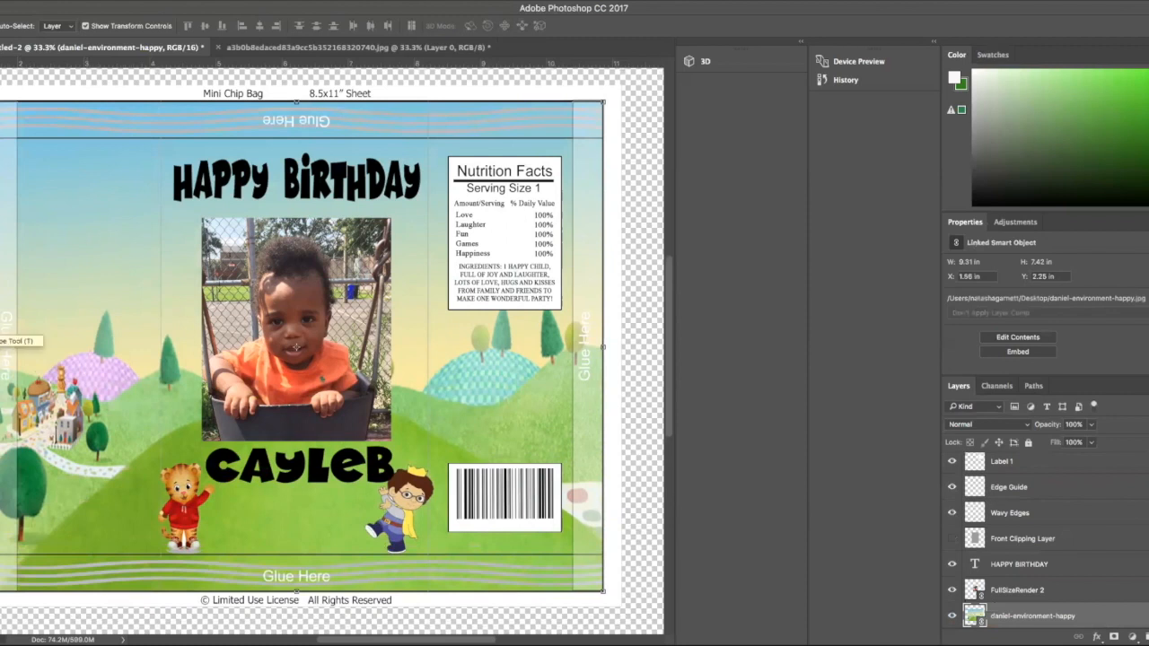
left_click(0, 324)
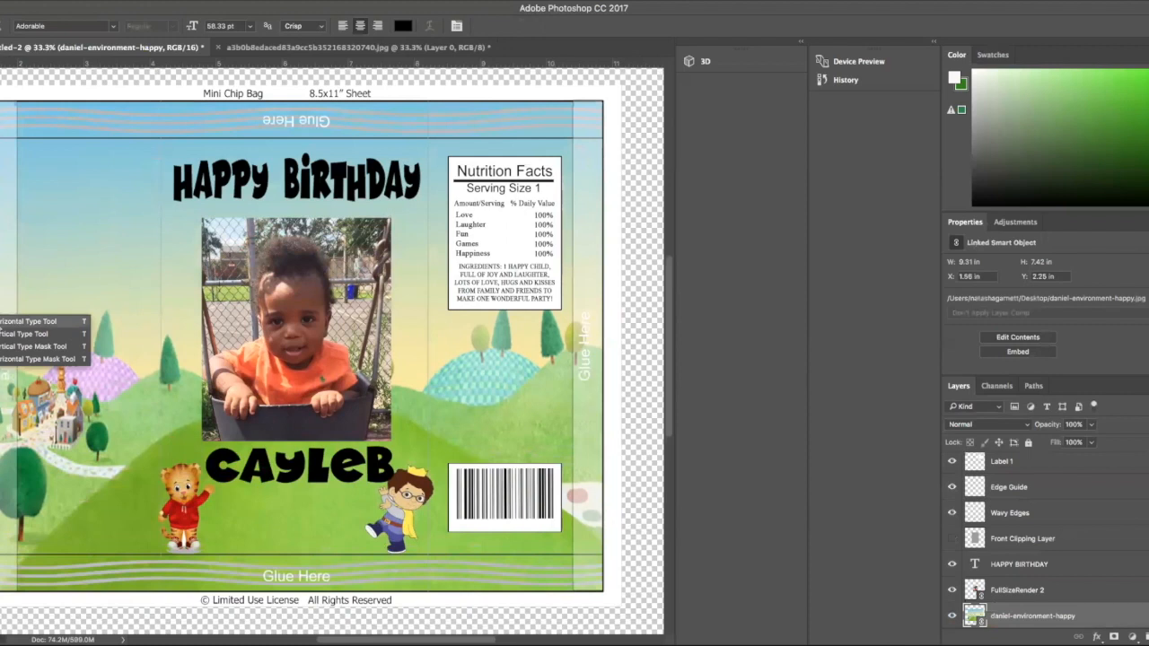
left_click(1, 324)
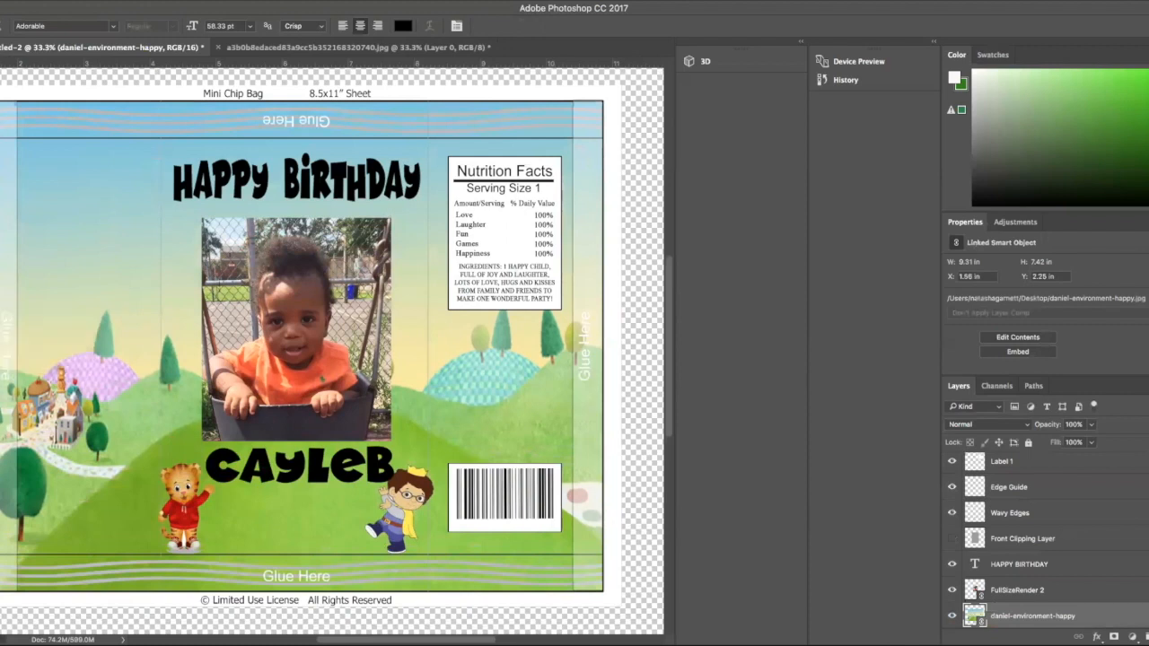
left_click(41, 169)
scroll(41, 170, "up", 2)
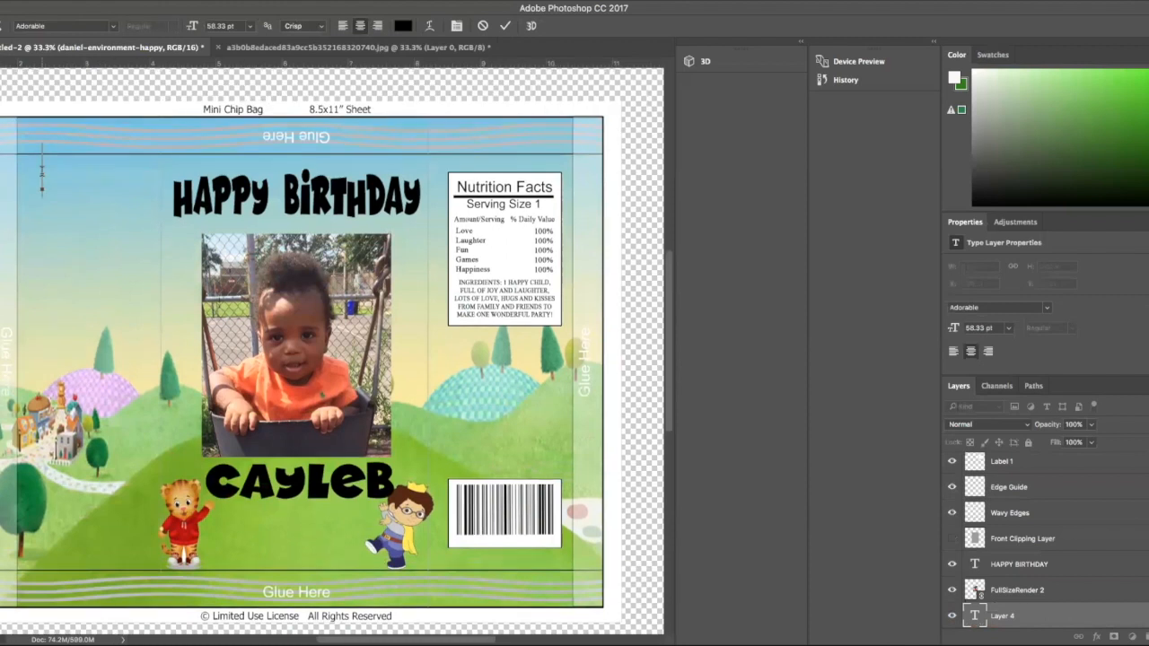
scroll(41, 169, "right", 4)
type("THA")
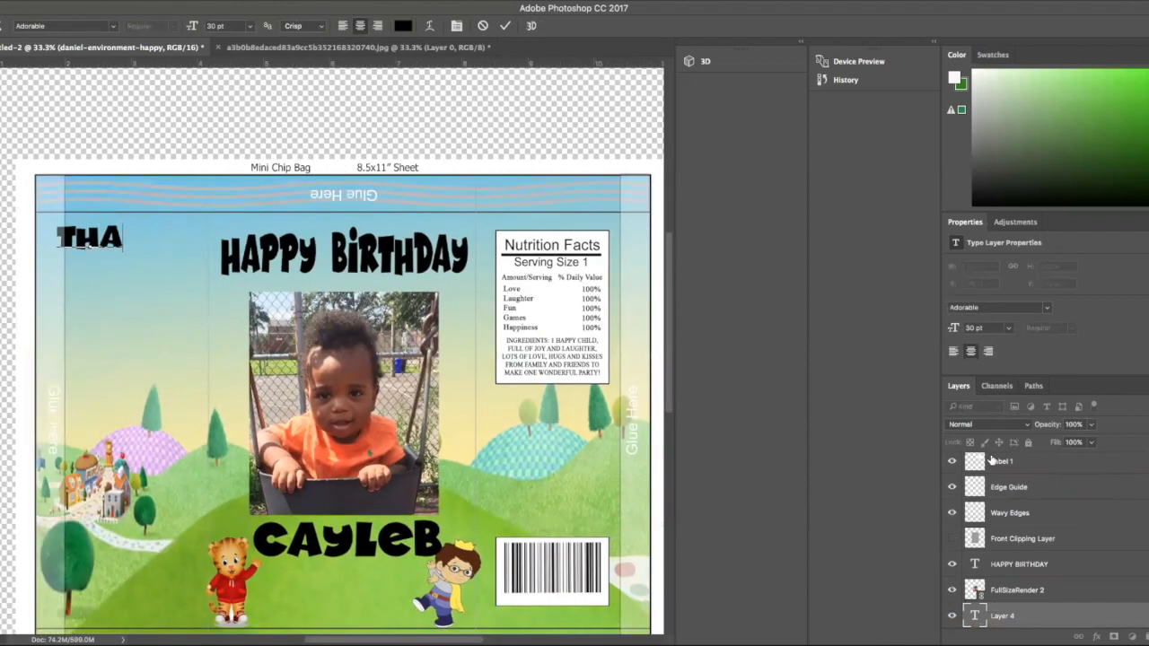
type("NK you")
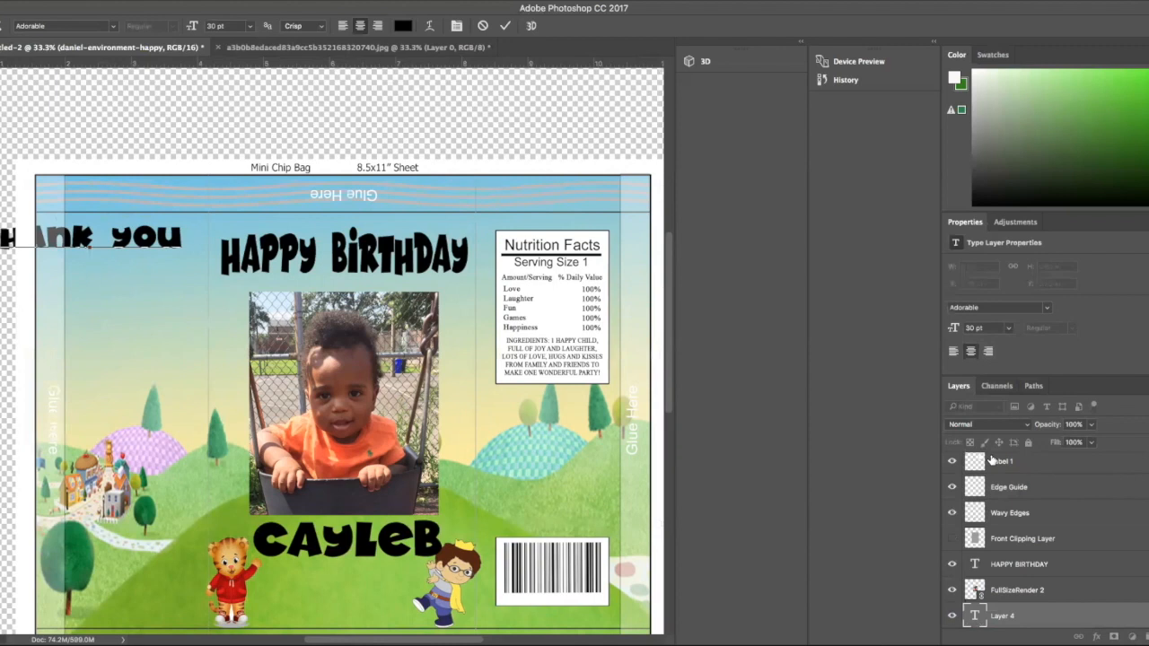
type("FOR")
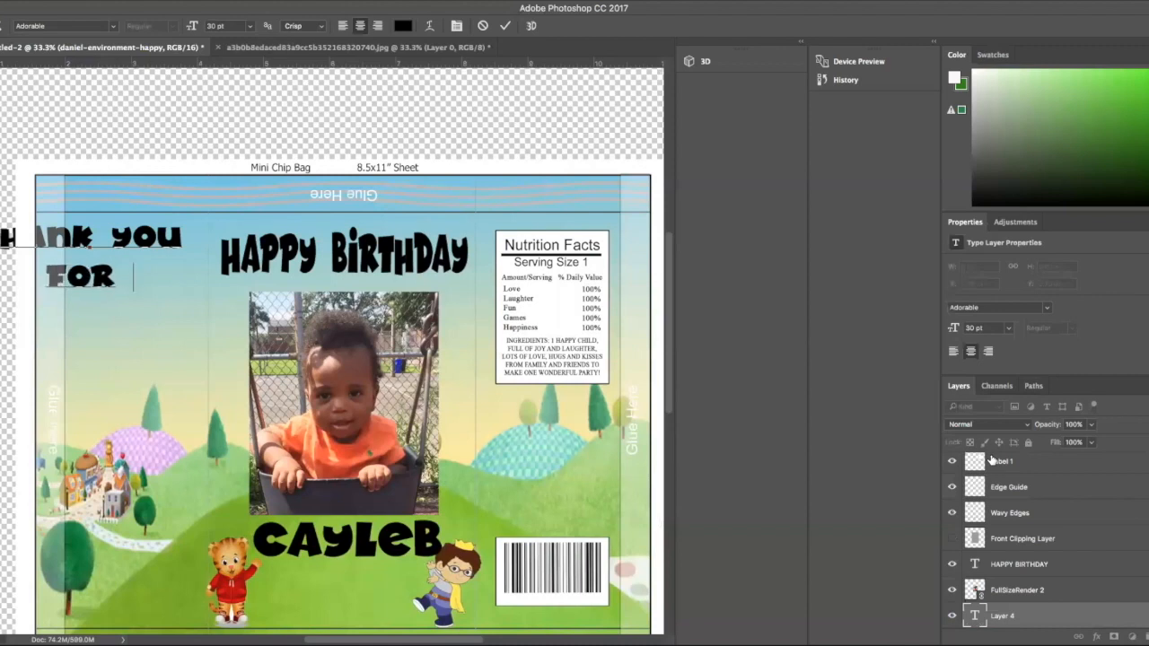
type(" coming")
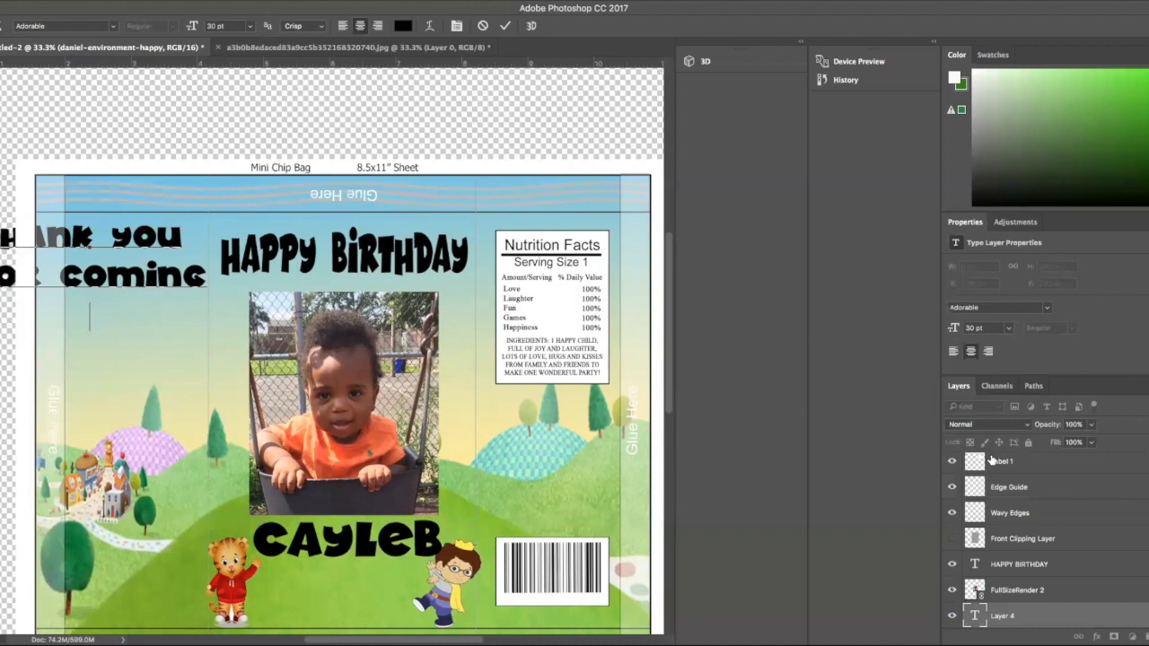
Complete the back-panel message with the lines TO MY, BIRTHDAY and PARTY!, and commit the text.
key("Return")
type("TO")
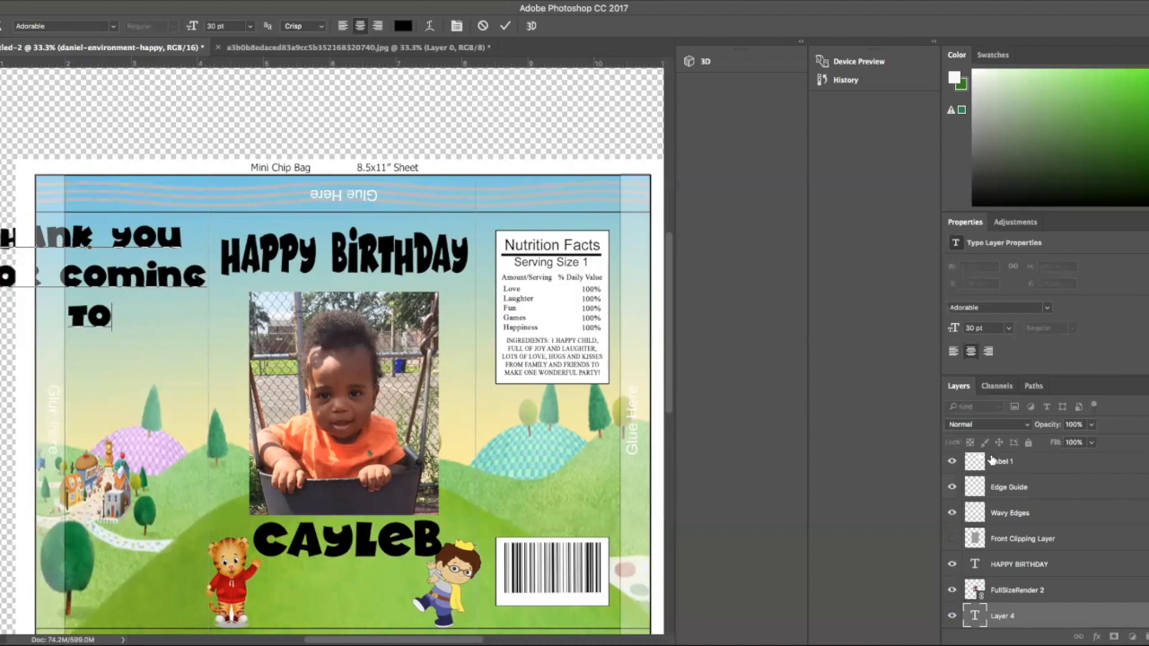
type(" my")
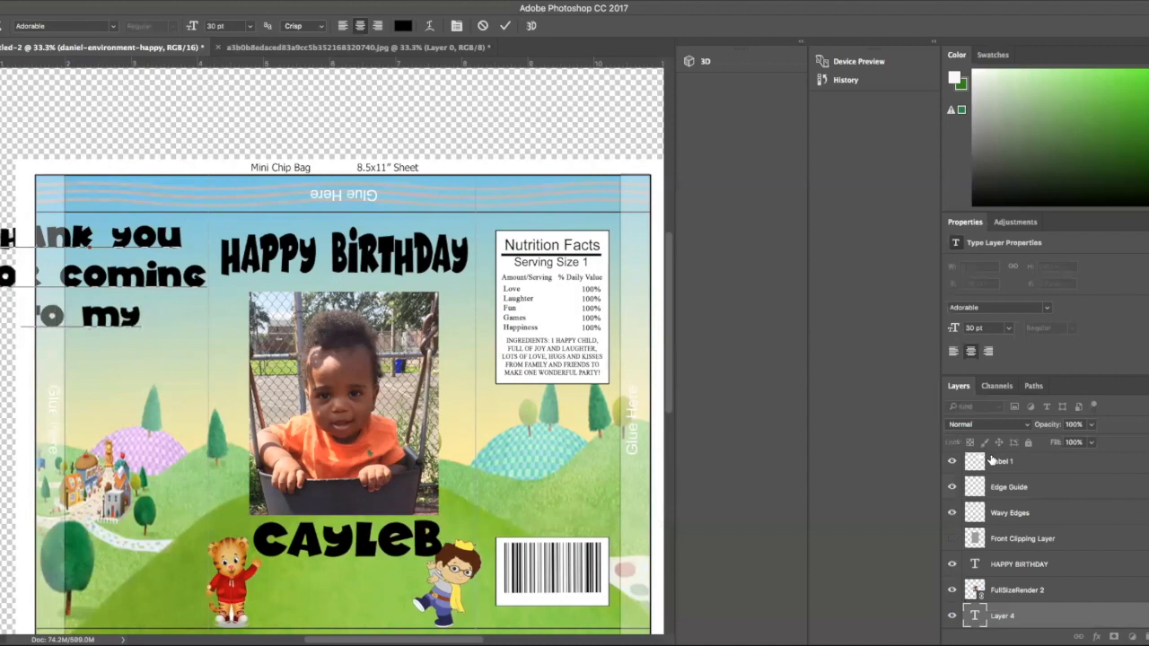
key("Return")
type("BIRTHDAY")
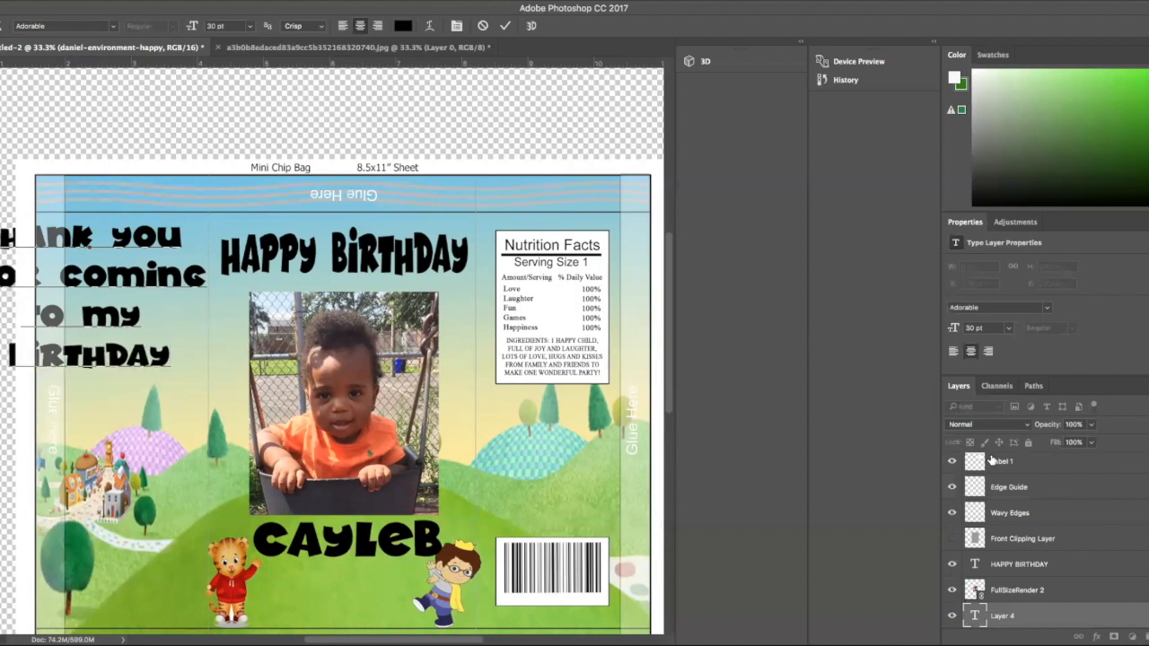
type("PARTY")
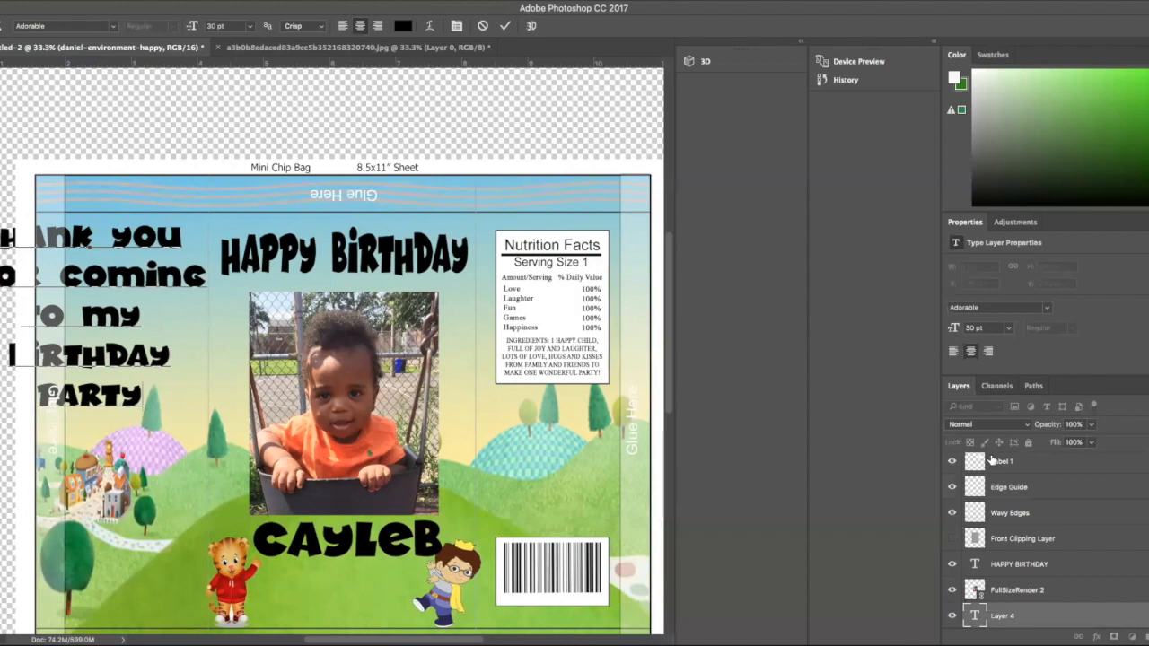
type("!")
scroll(992, 460, "up", 2)
scroll(495, 121, "up", 3)
scroll(495, 121, "right", 4)
scroll(346, 151, "left", 5)
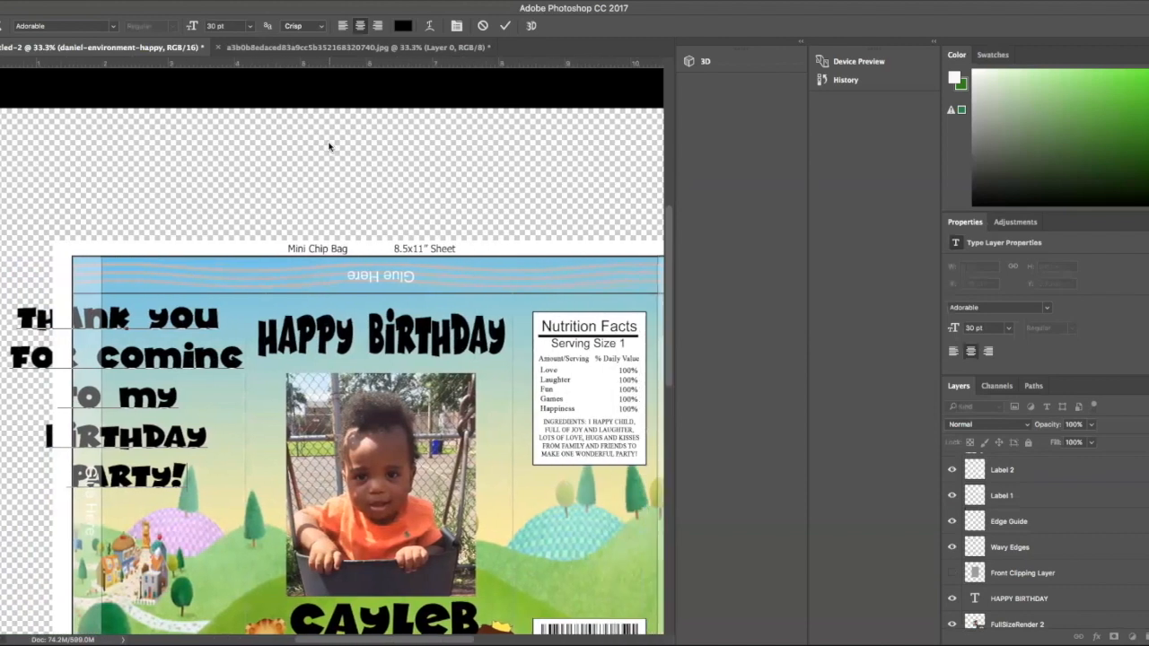
scroll(330, 146, "down", 2)
scroll(330, 146, "left", 1)
left_click(505, 25)
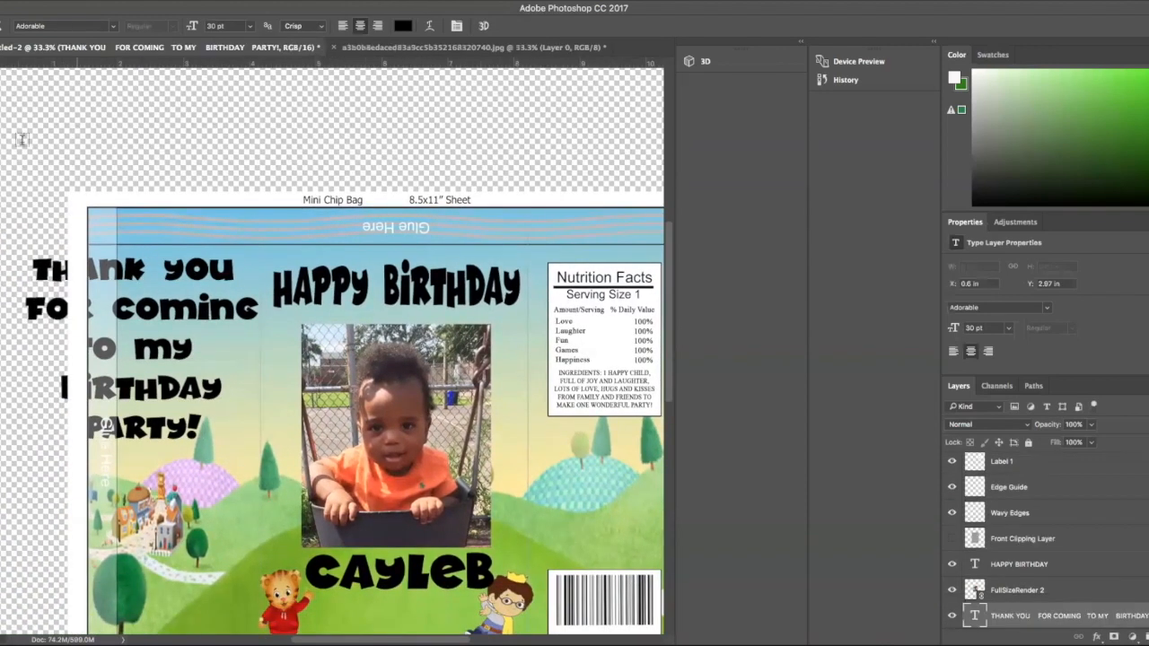
Move the thank-you text onto the back panel, narrow it to about 56% width and stretch it taller to fit beside the birthday title.
key("v")
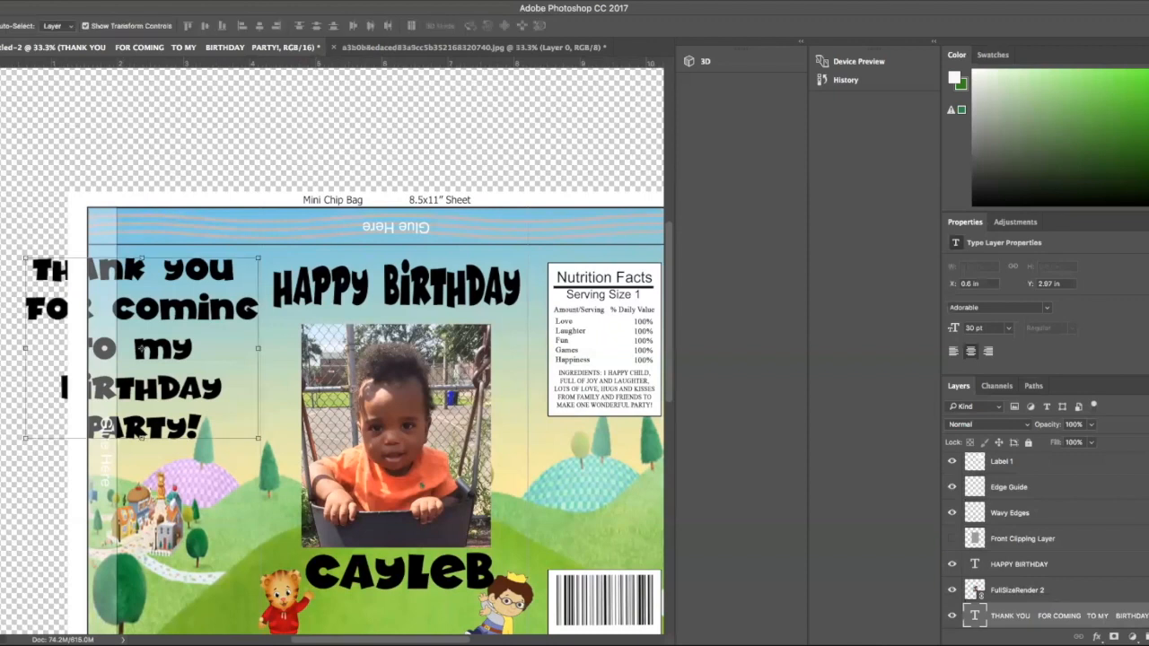
scroll(161, 360, "down", 1)
left_click_drag(161, 339, 236, 334)
left_click_drag(323, 293, 194, 291)
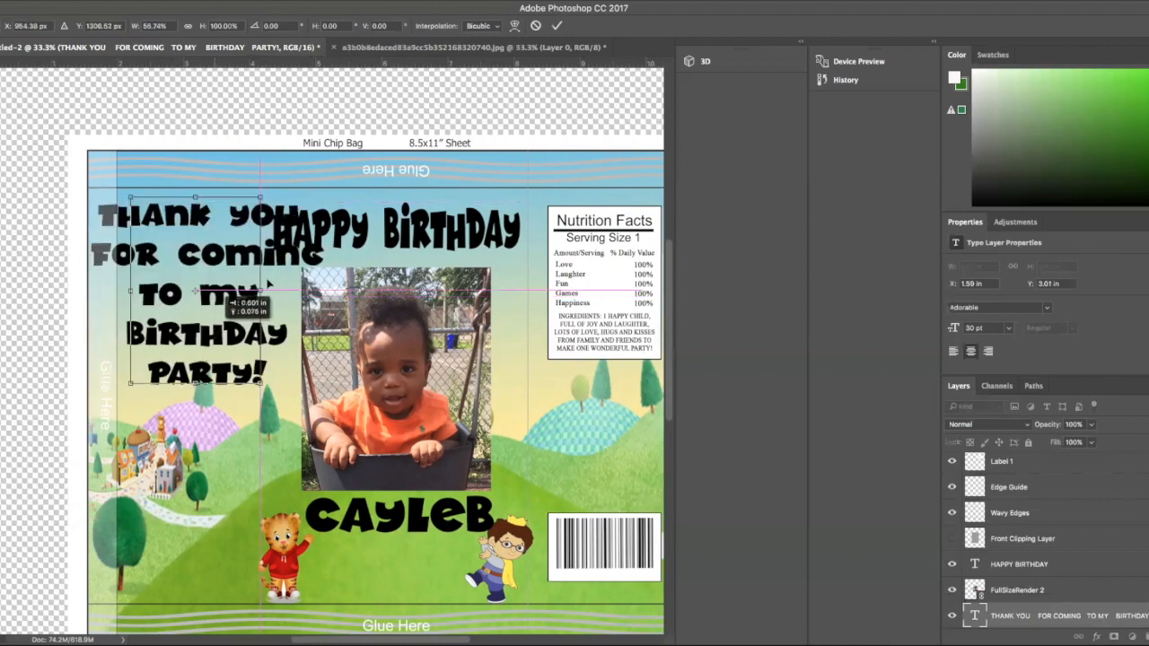
key("Return")
scroll(279, 324, "down", 3)
scroll(278, 323, "right", 2)
scroll(283, 353, "left", 3)
scroll(282, 353, "right", 1)
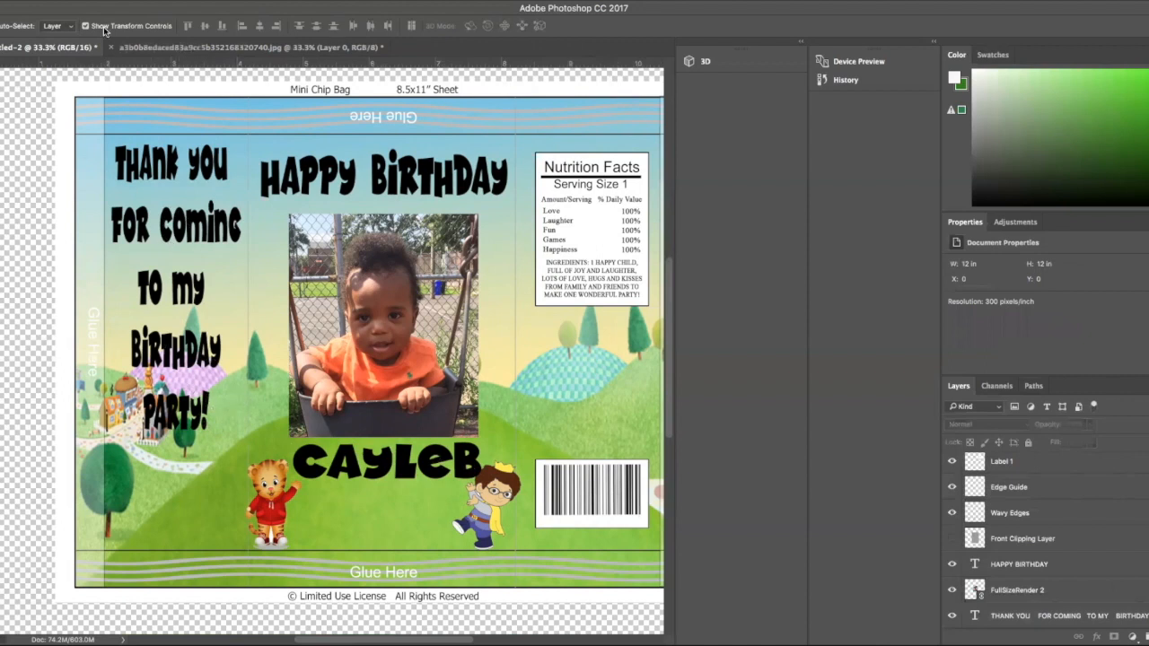
Search all files for DANIEL and place the tiger family image Daniel Tiger 28.png as a linked object.
left_click(63, 1)
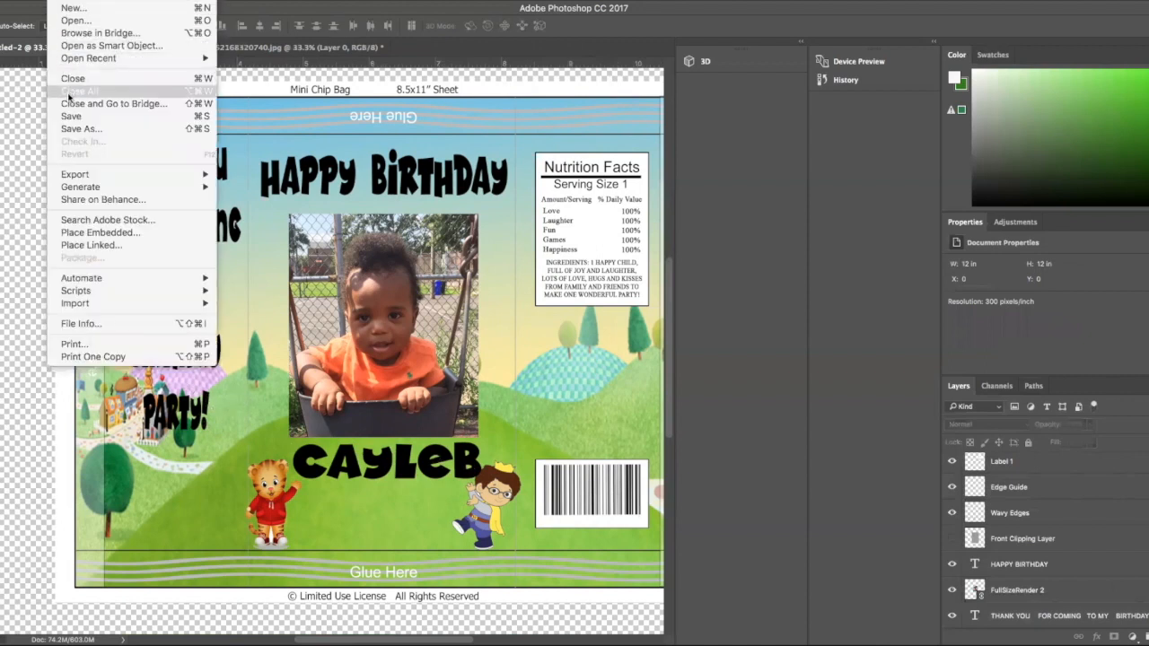
left_click(78, 248)
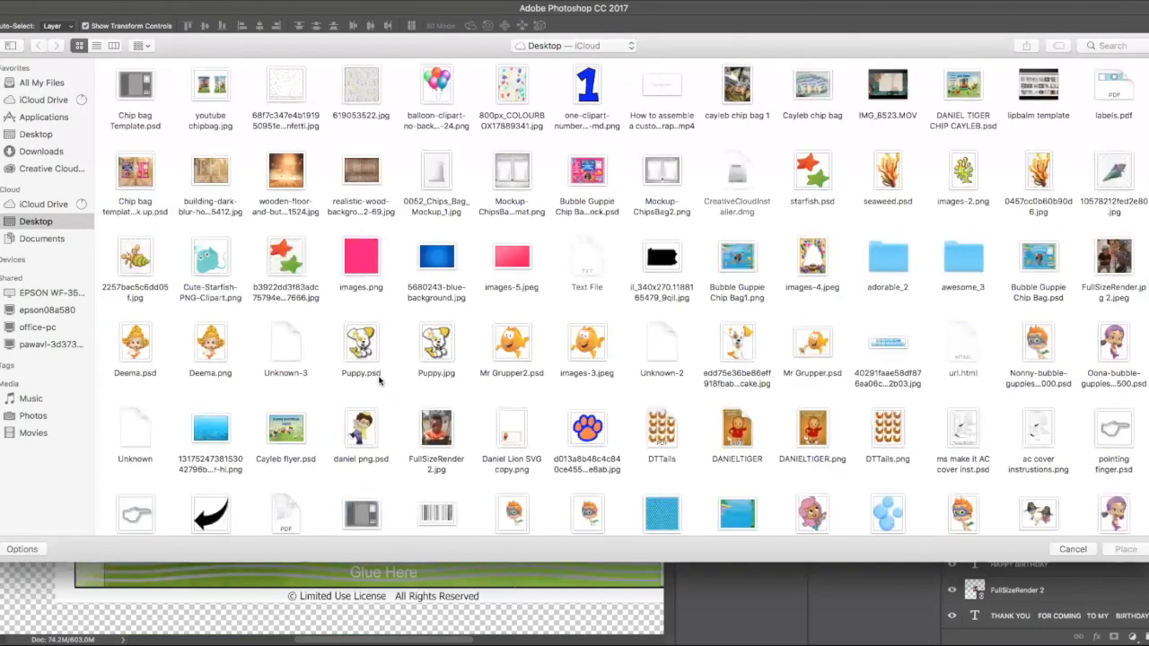
scroll(375, 375, "down", 5)
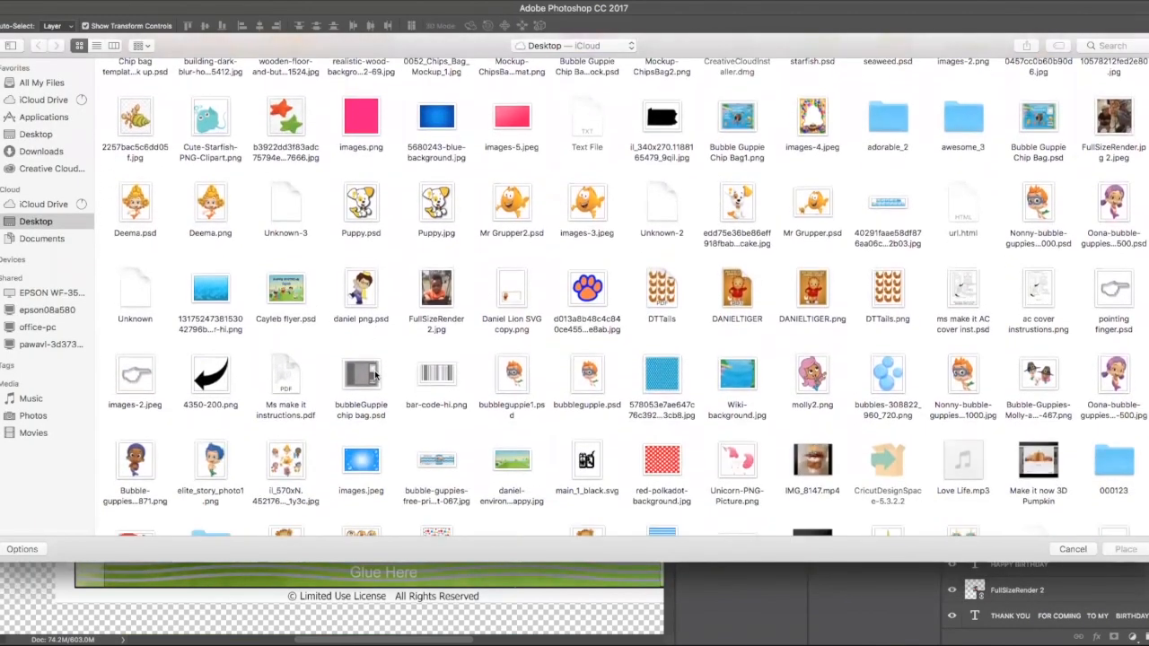
scroll(375, 376, "down", 3)
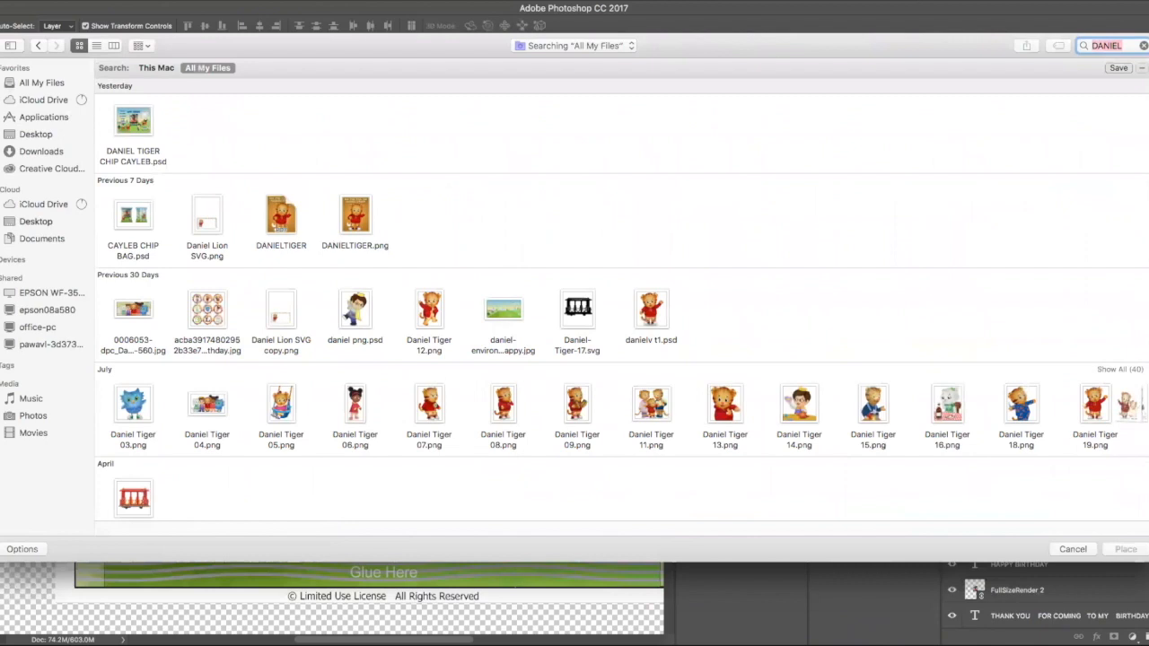
scroll(741, 437, "right", 5)
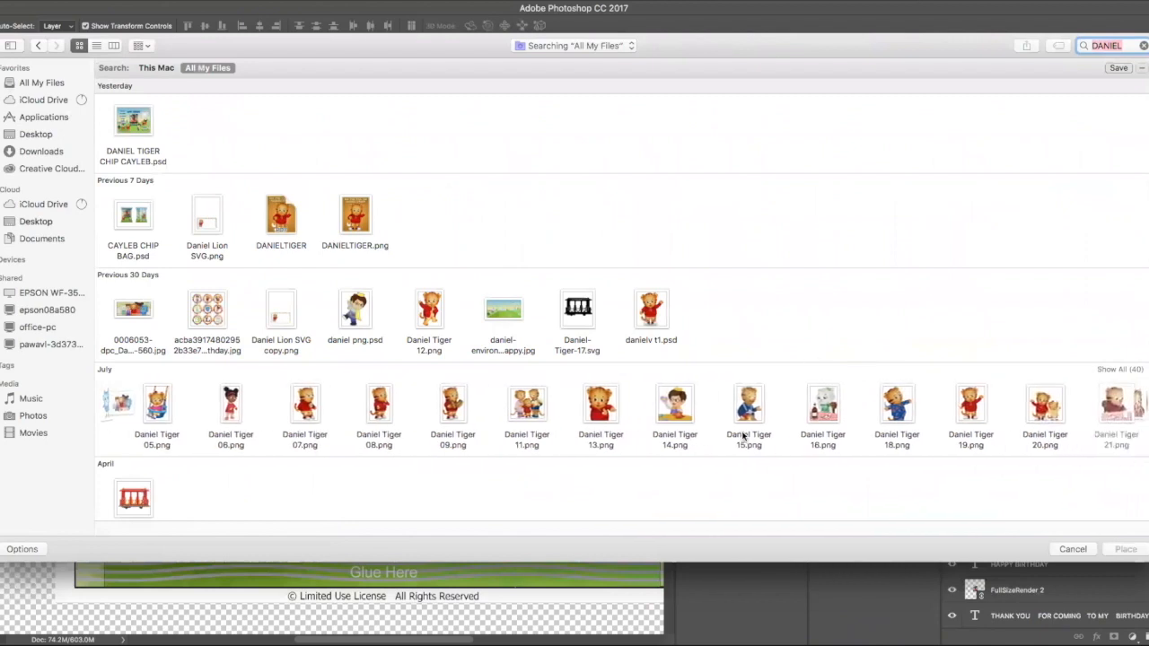
scroll(742, 437, "right", 9)
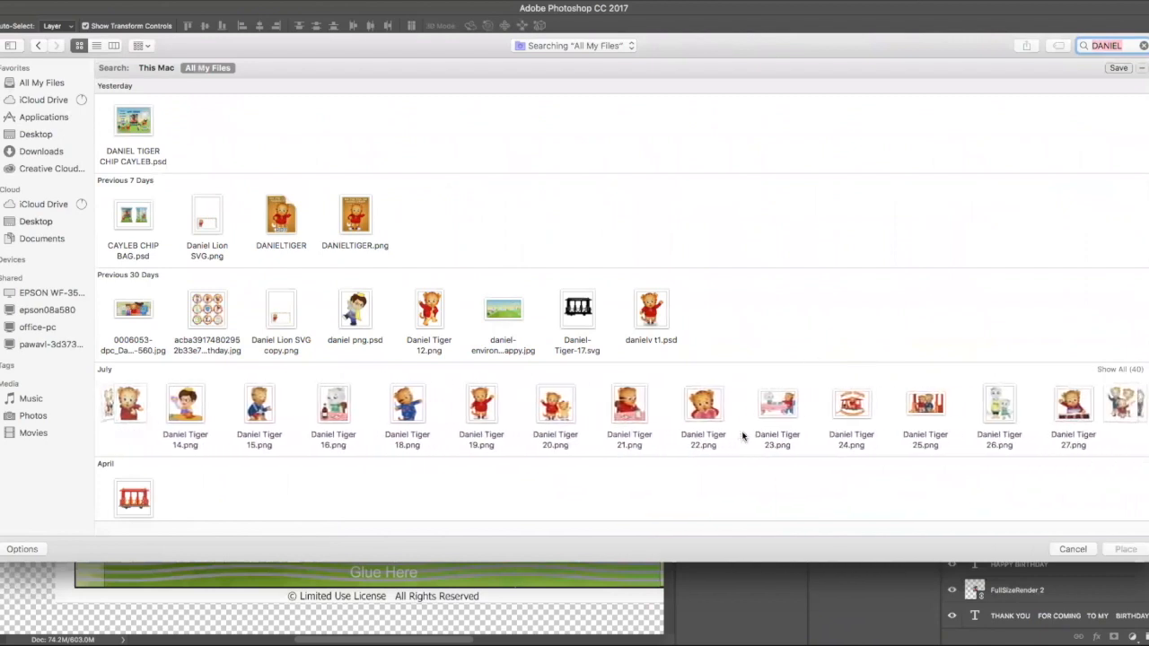
scroll(742, 437, "right", 2)
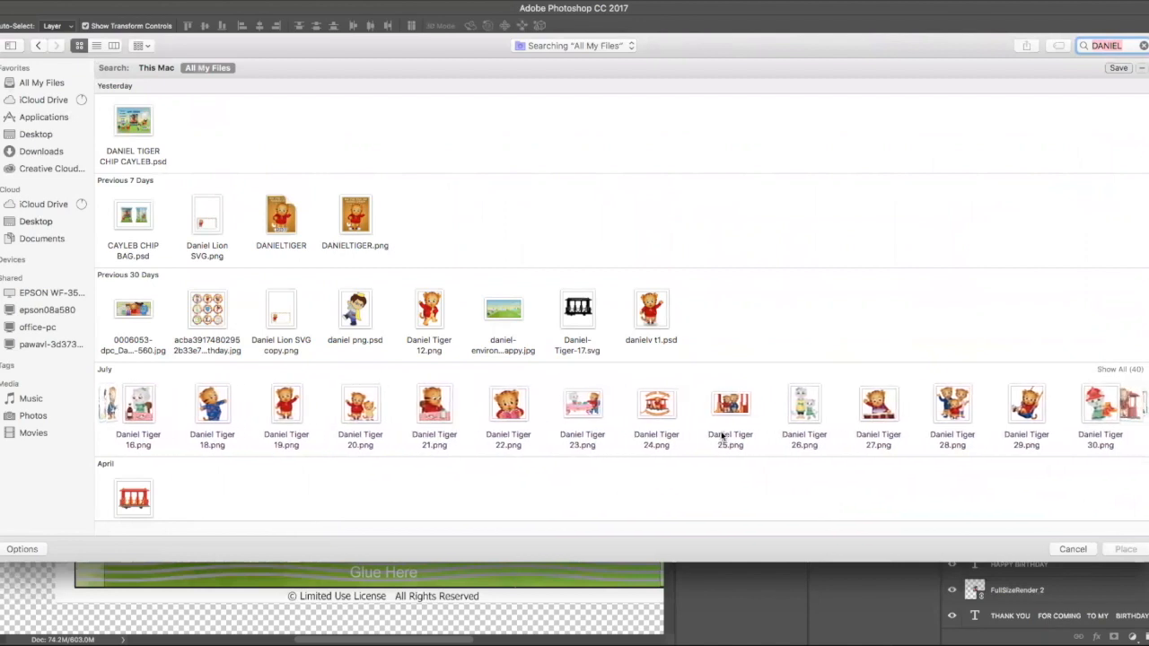
scroll(772, 426, "right", 2)
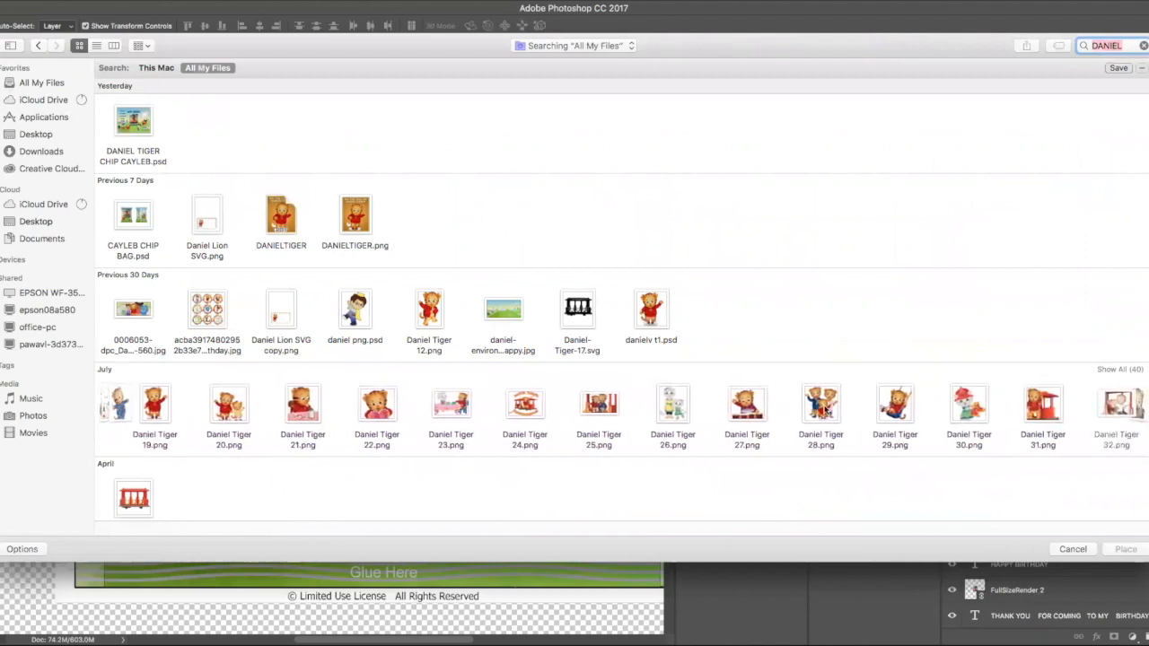
left_click(823, 410)
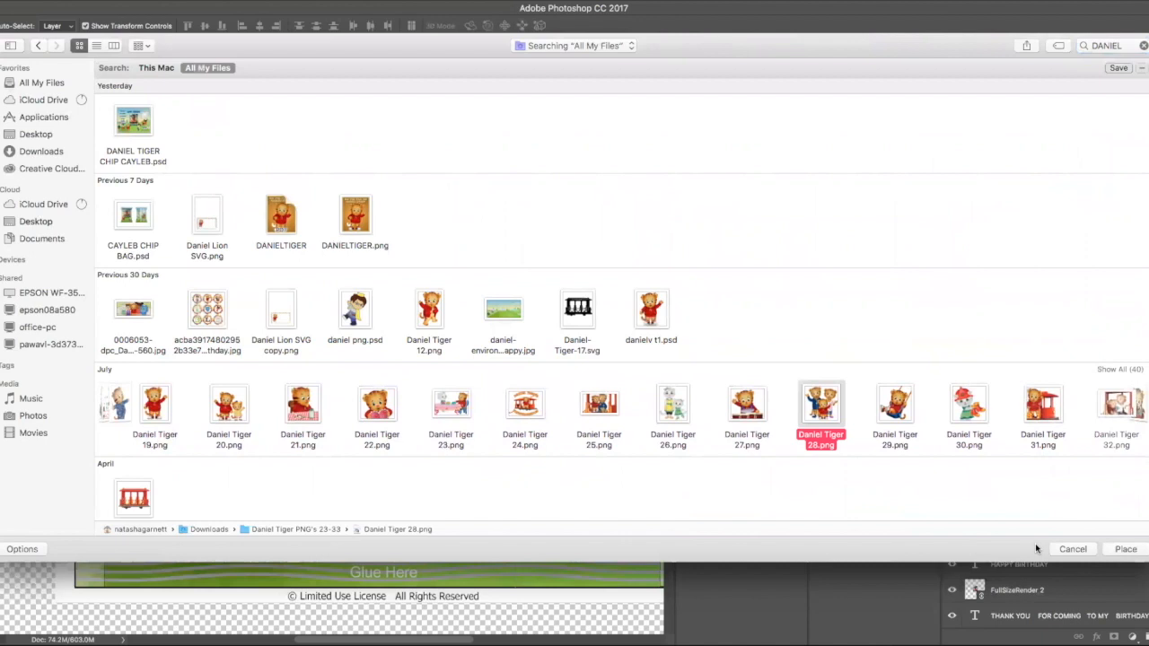
key("Return")
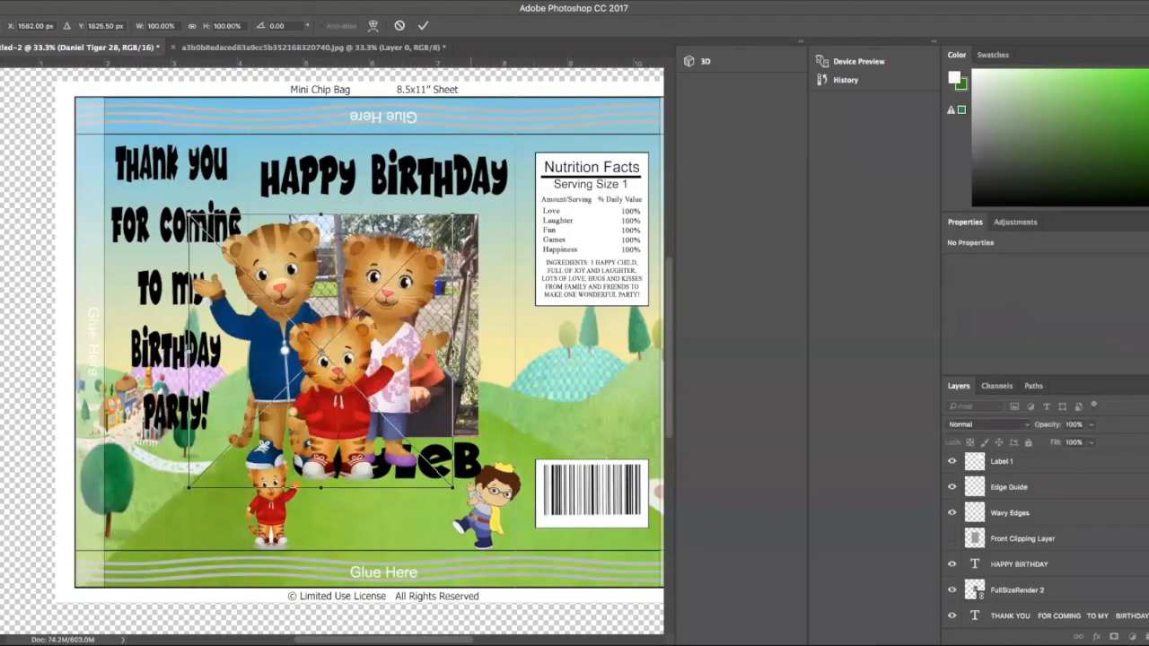
Shrink the tiger family to about 1.64 by 1.65 in and place it between the nutrition facts and the barcode.
left_click_drag(455, 214, 299, 376)
left_click_drag(242, 436, 593, 358)
left_click(424, 26)
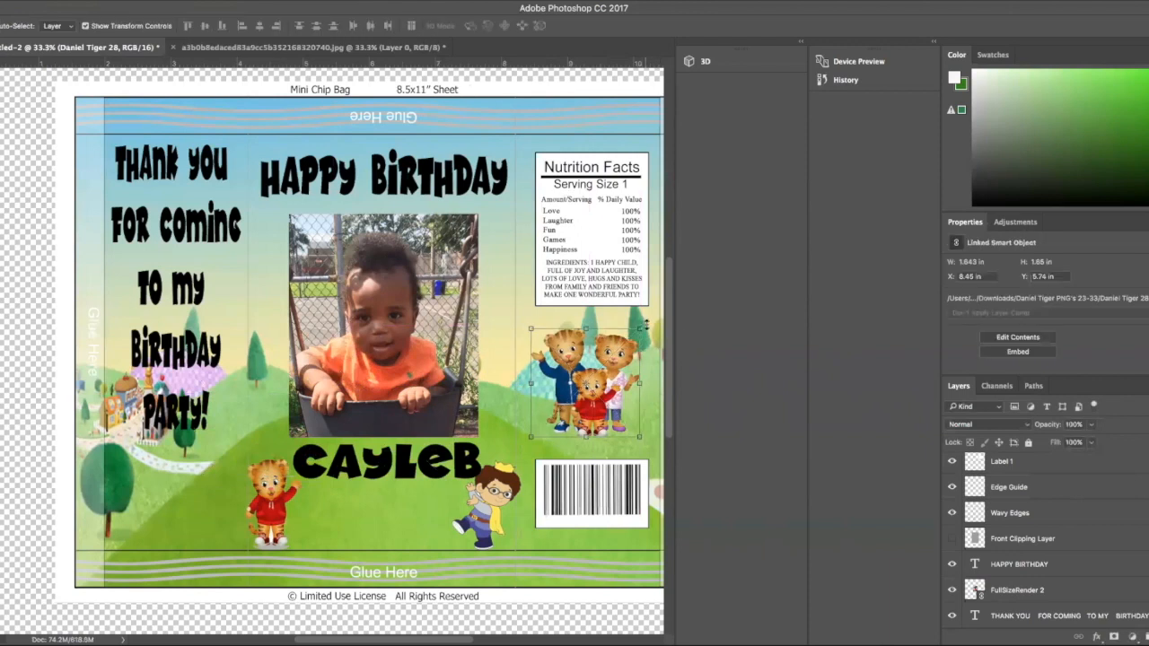
left_click(646, 325)
left_click(424, 25)
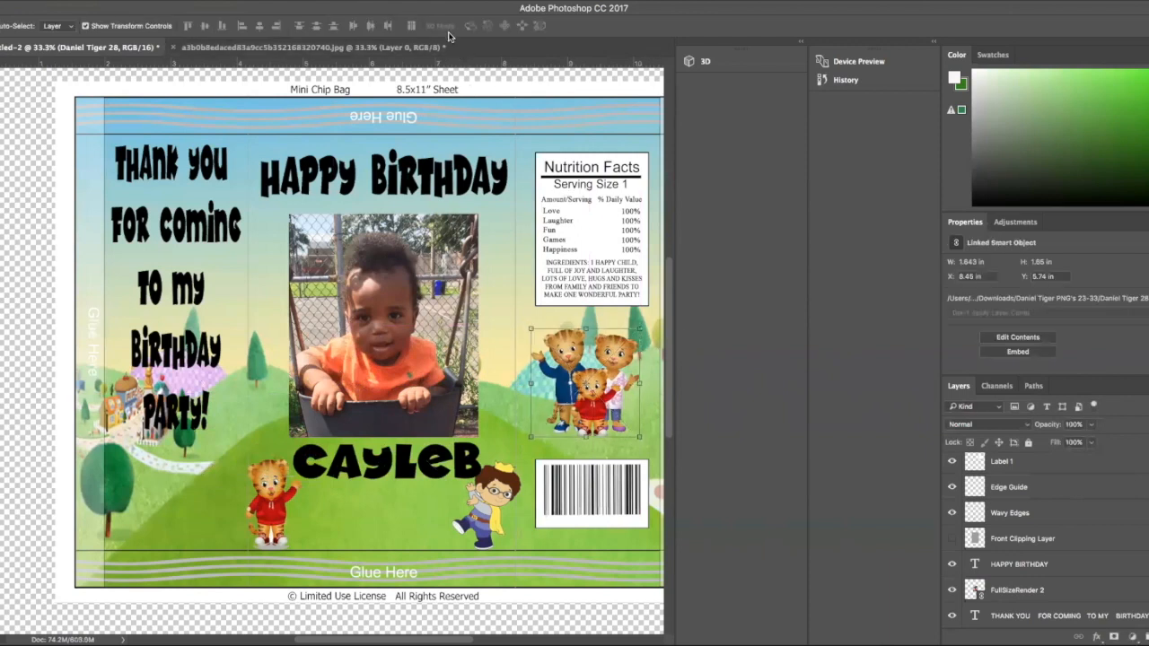